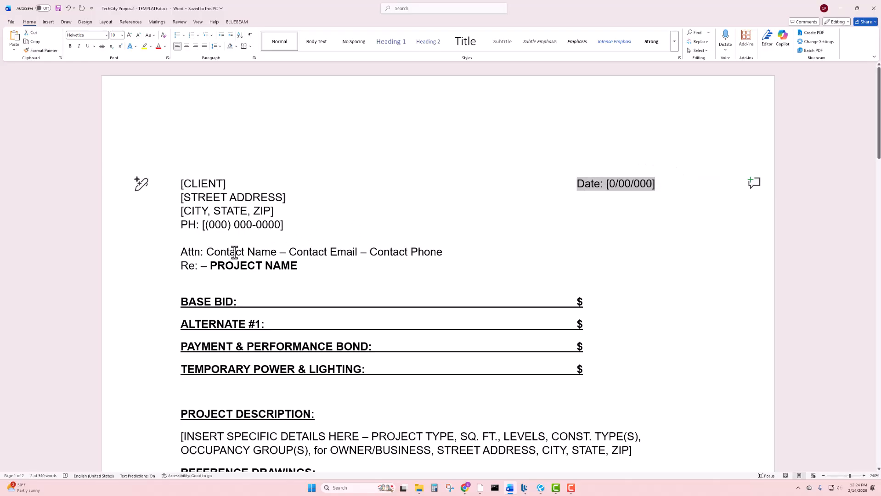
# Review the proposal template's contact line, project name, bid items, project description, reference drawings and scope of work
pyautogui.moveTo(208, 252); pyautogui.dragTo(429, 251)
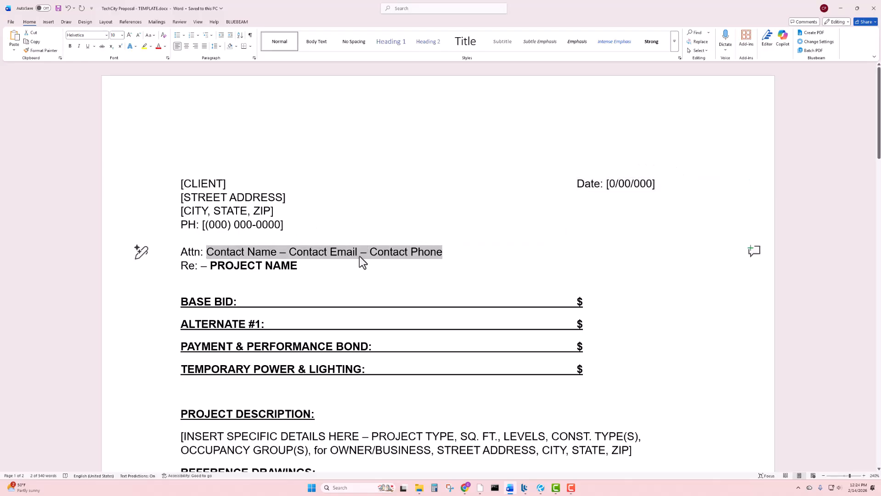
pyautogui.click(303, 265)
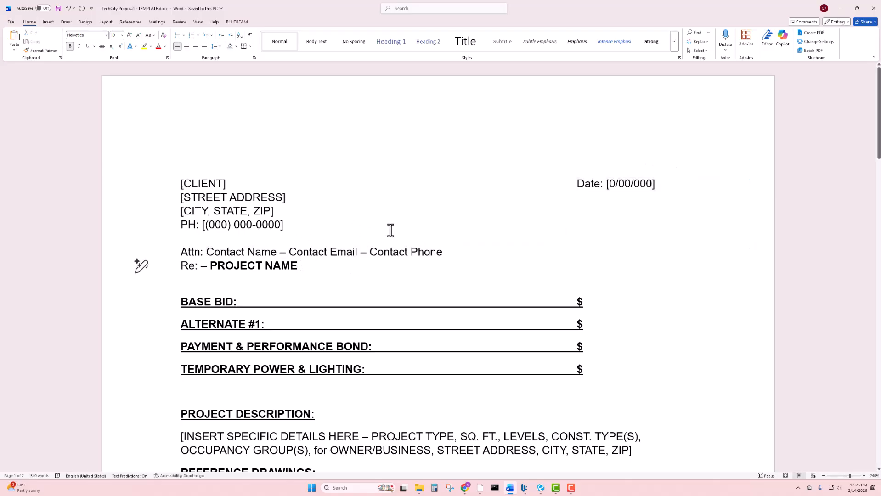
pyautogui.scroll(-3, 477, 212)
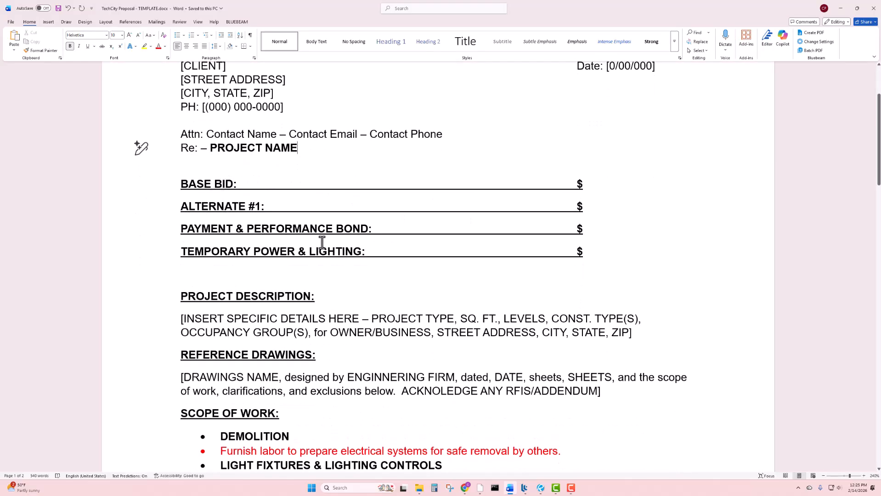
pyautogui.scroll(-3, 482, 211)
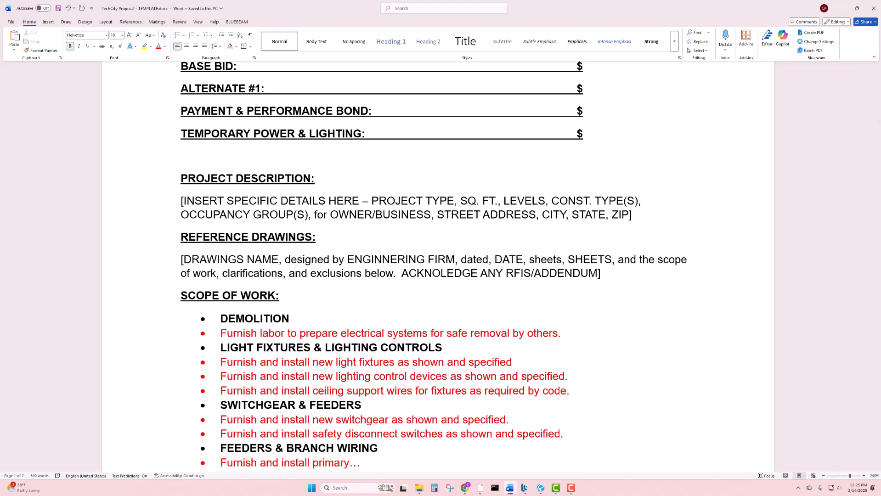
# Switch to Bluebeam Revu and read the 35 UNIT APARTMENT proposal's alternates, project description, reference drawings and scope of work
pyautogui.moveTo(880, 3); pyautogui.dragTo(413, 0)
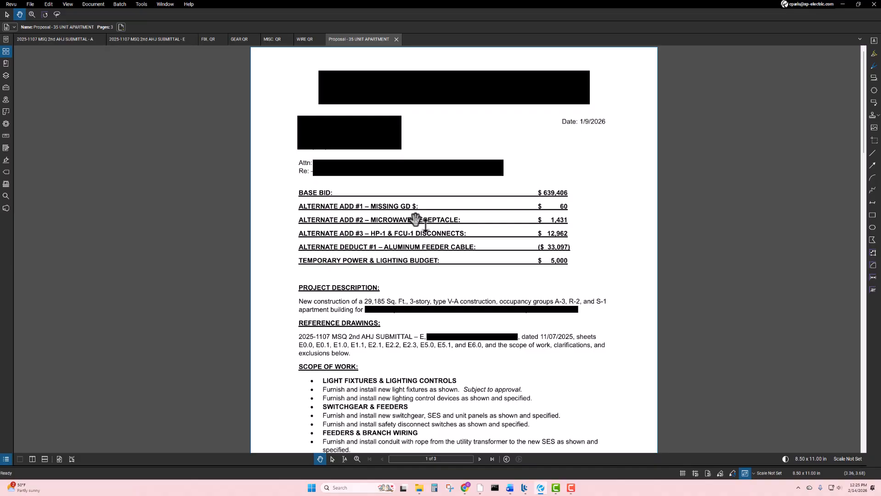
pyautogui.scroll(-3, 416, 225)
pyautogui.scroll(-1, 404, 199)
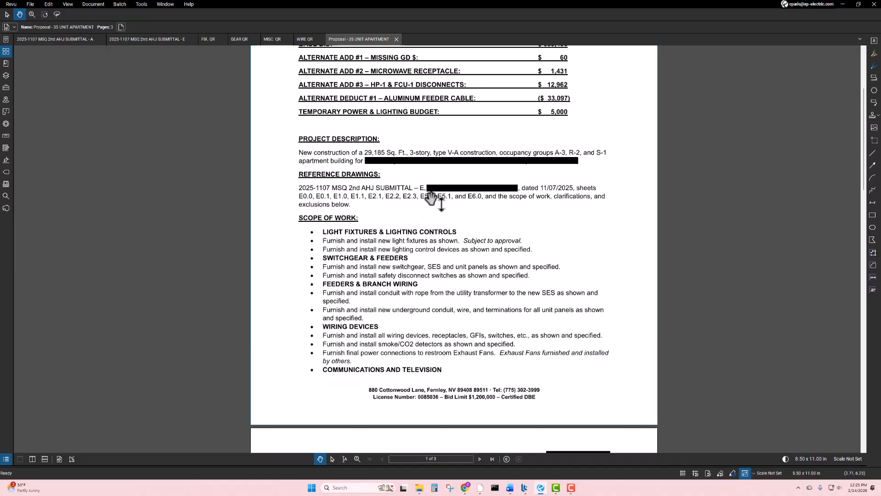
pyautogui.scroll(2, 434, 196)
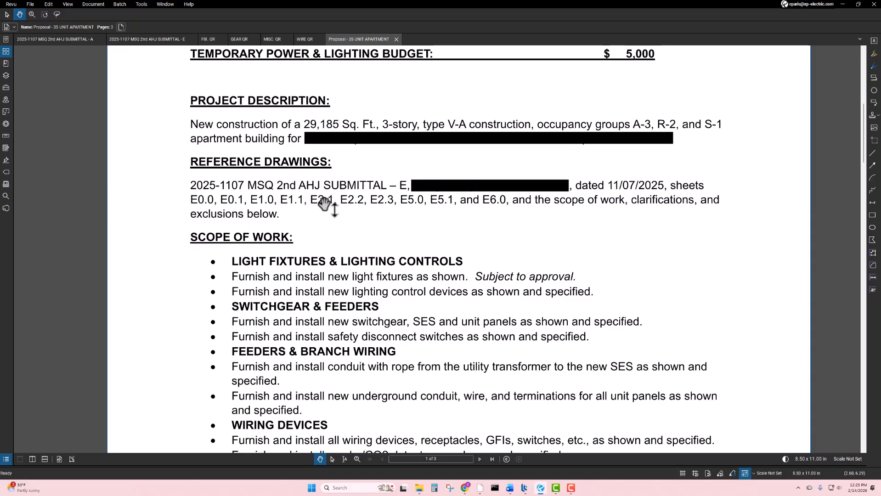
pyautogui.scroll(-1, 471, 208)
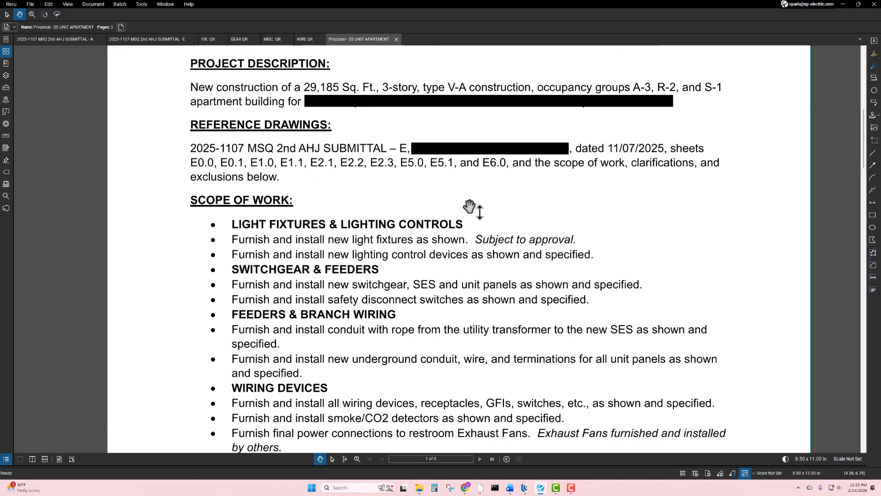
pyautogui.scroll(-2, 470, 208)
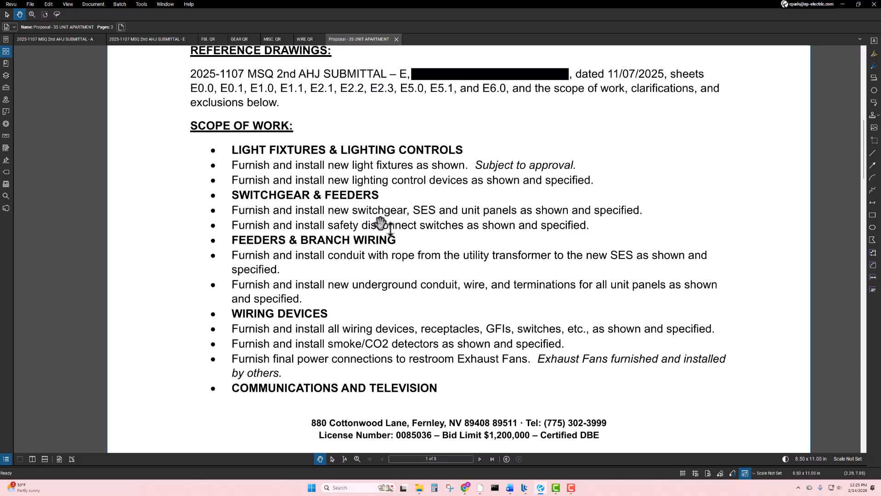
pyautogui.scroll(-2, 381, 224)
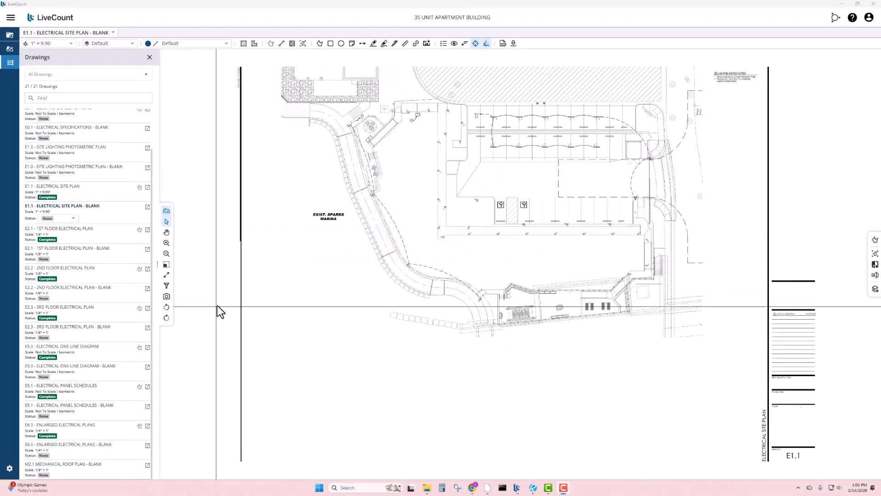
# Open LiveCount's saved FIXTURE SCHEDULE view and examine the light fixture schedule on the blank E2.1 1st floor electrical plan
pyautogui.click(167, 296)
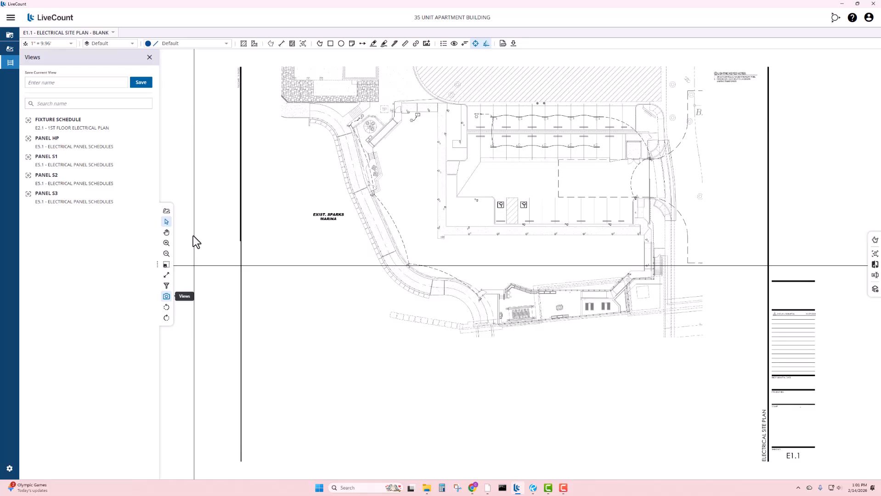
pyautogui.click(76, 133)
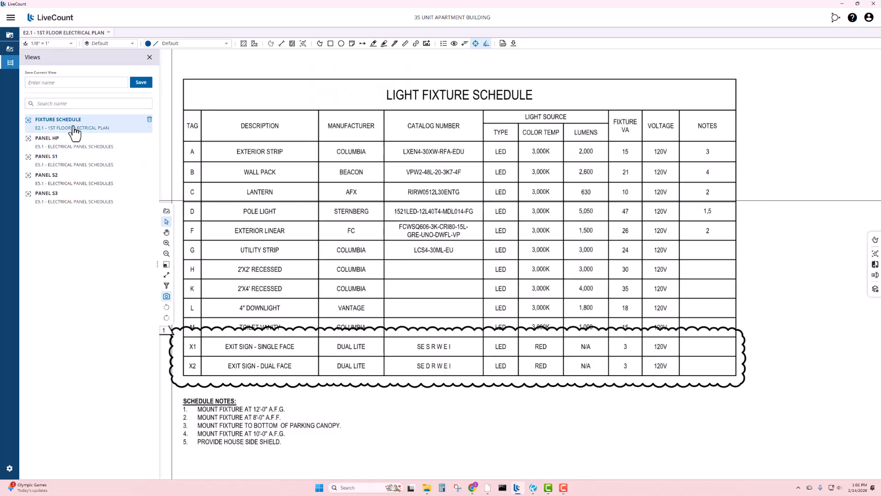
pyautogui.click(167, 212)
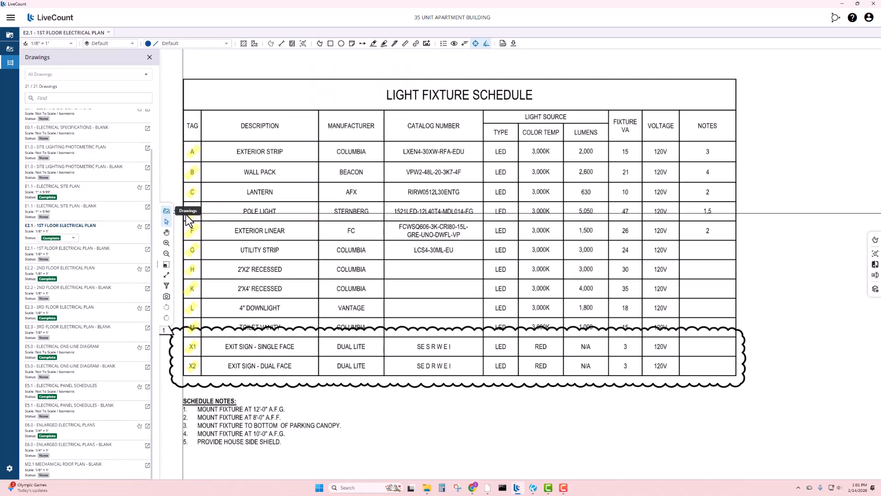
pyautogui.click(72, 249)
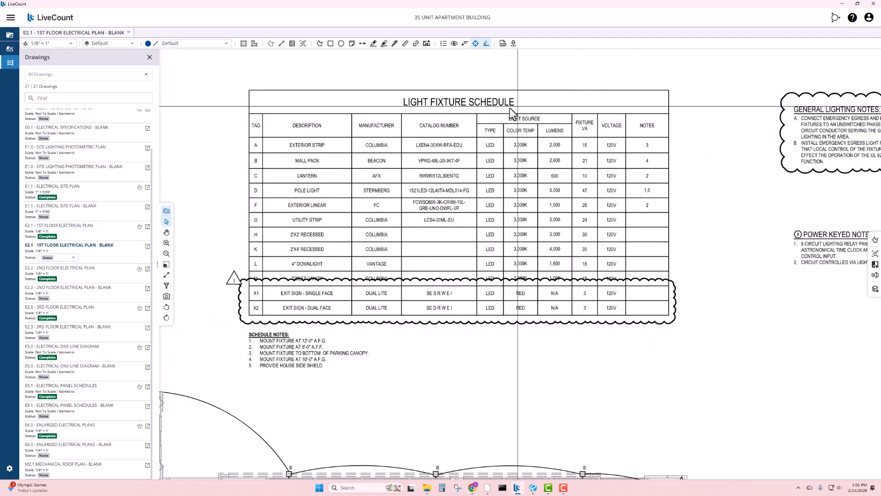
pyautogui.scroll(3, 428, 141)
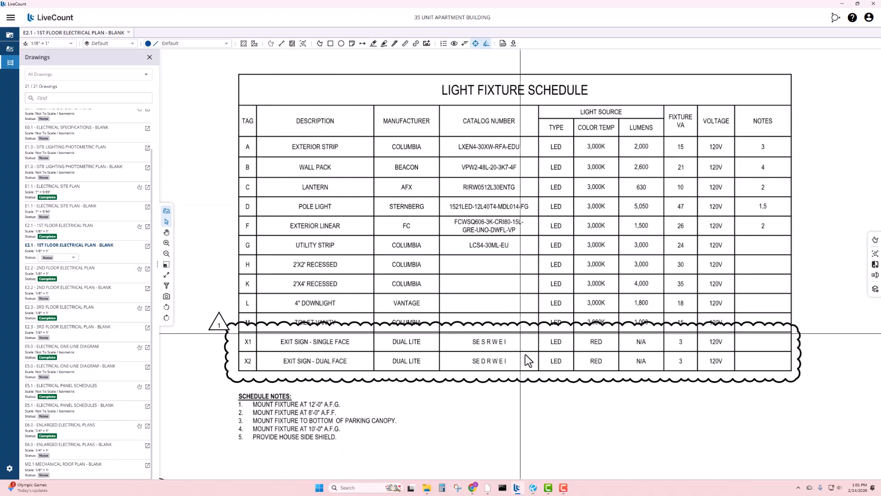
# Switch to Bluebeam Revu and examine the cut sheets for light fixtures A, B, C and D
pyautogui.click(533, 488)
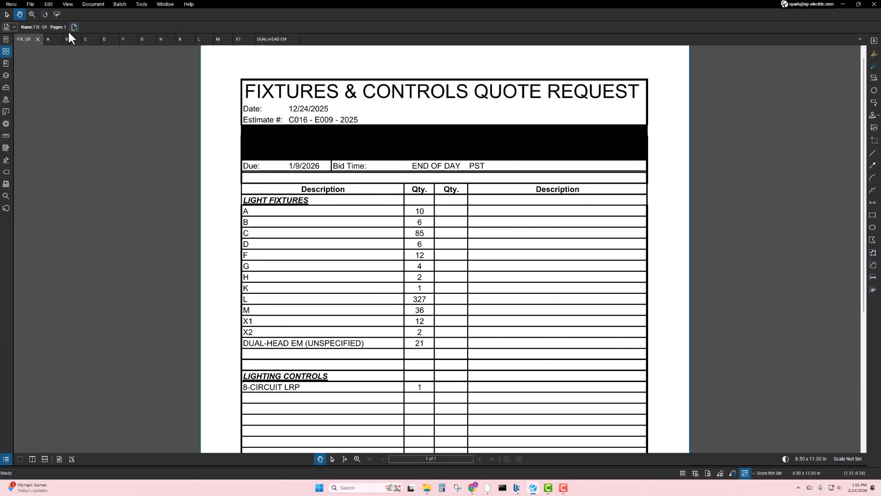
pyautogui.click(48, 39)
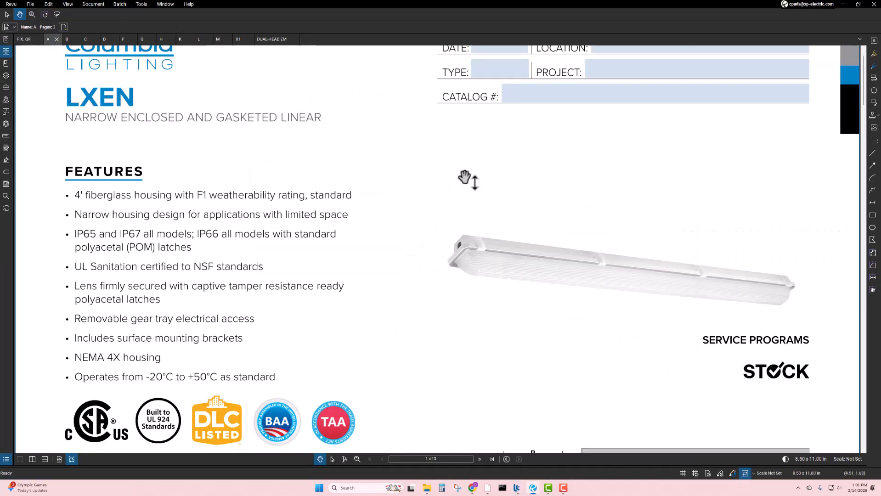
pyautogui.scroll(1, 471, 213)
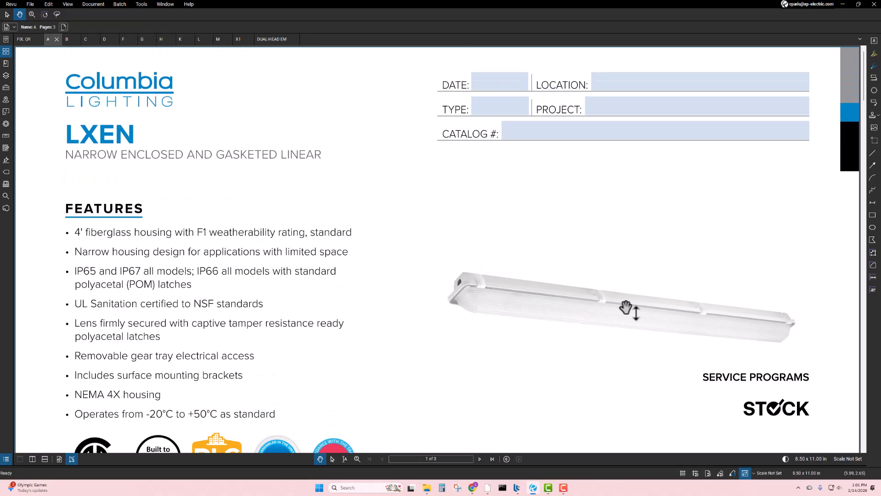
pyautogui.click(68, 38)
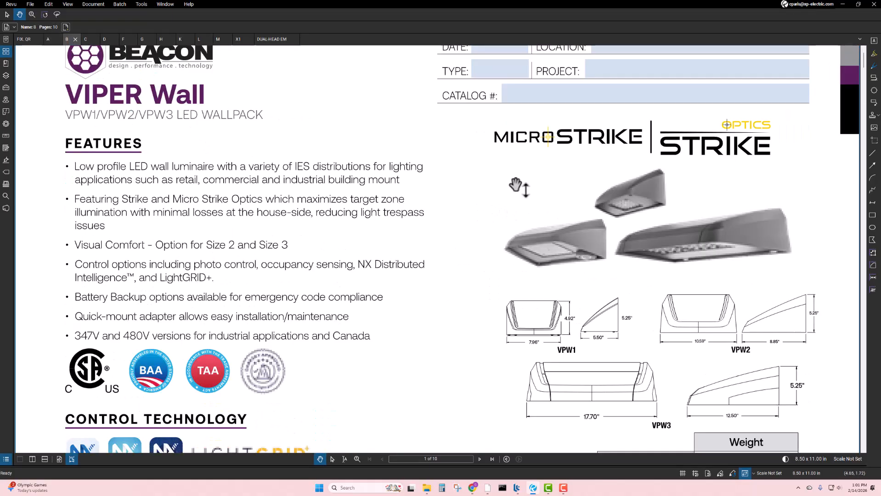
pyautogui.click(91, 39)
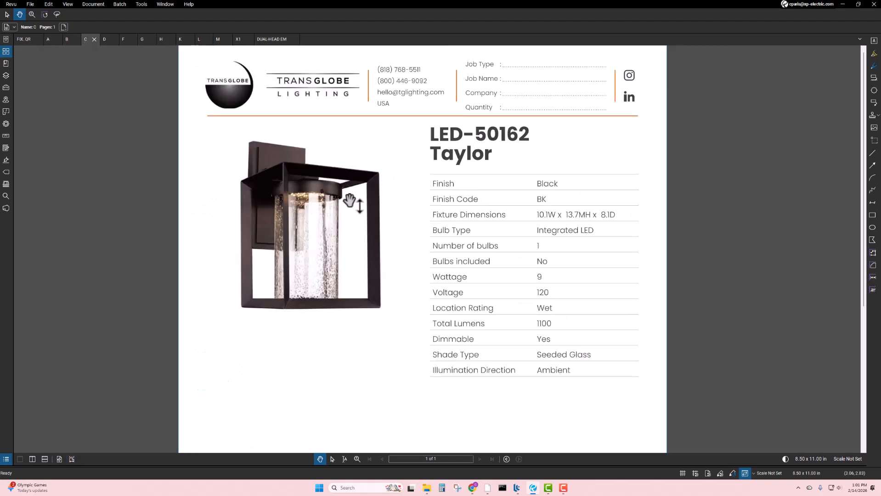
pyautogui.click(103, 39)
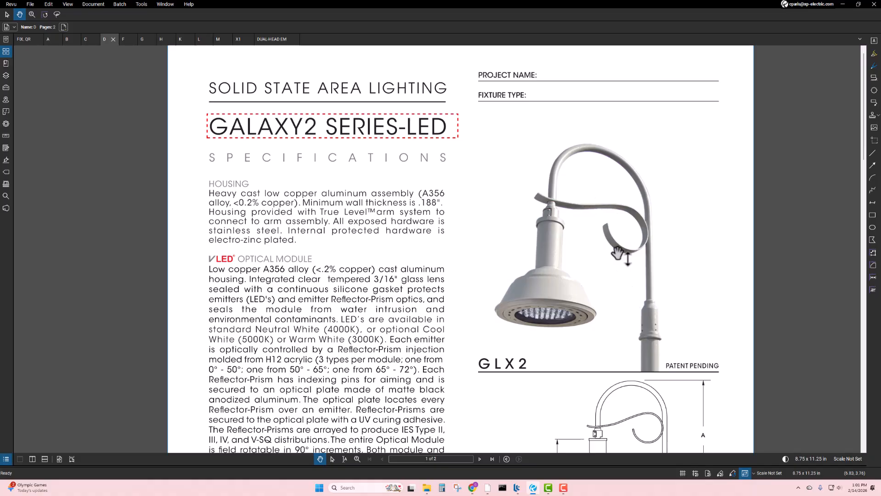
# Switch back to LiveCount and examine fixture locations on the blank E1.1 electrical site plan and blank E2.1 1st floor plan
pyautogui.hotkey('alt', 'Tab')
pyautogui.scroll(-4, 391, 211)
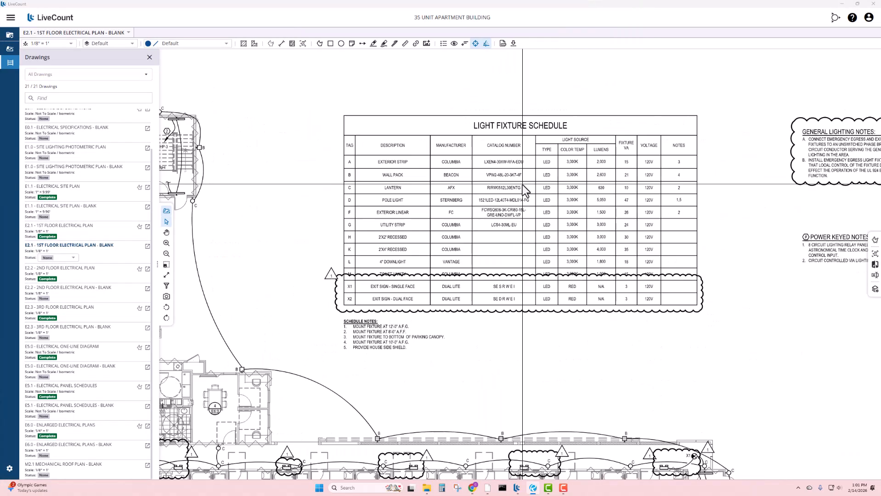
pyautogui.press('pageup')
pyautogui.press('pageup')
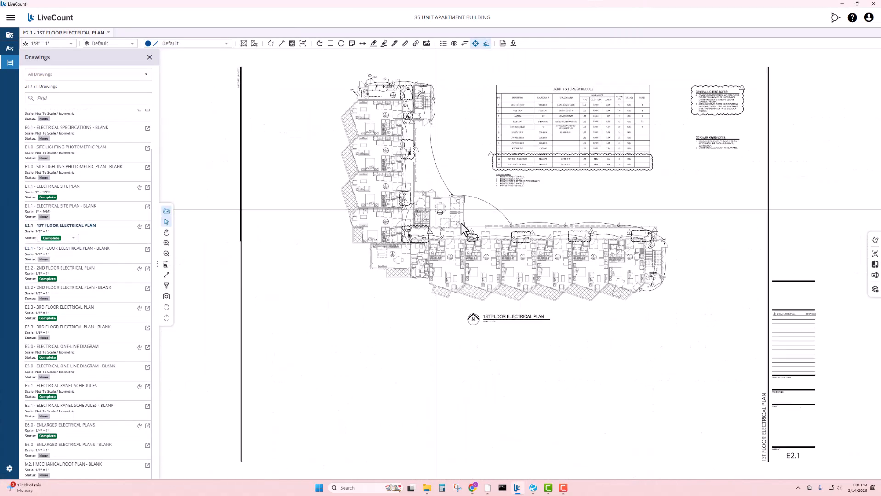
pyautogui.scroll(4, 662, 172)
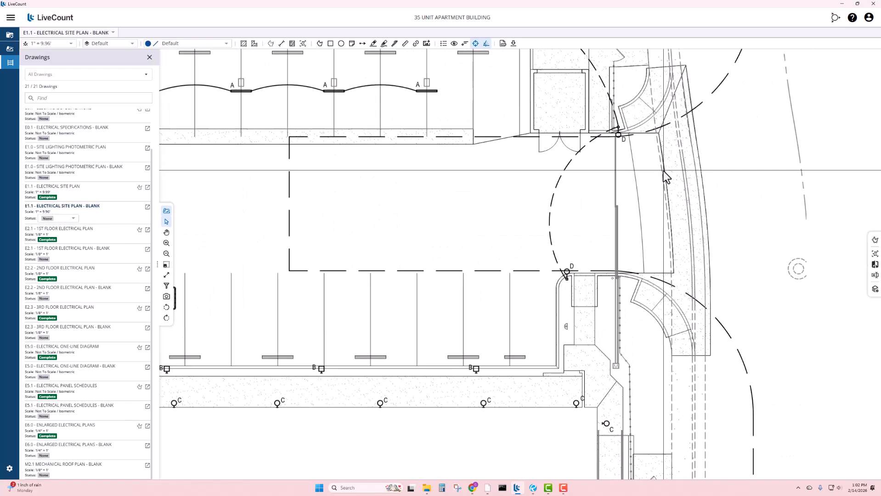
pyautogui.press('pagedown')
pyautogui.press('pagedown')
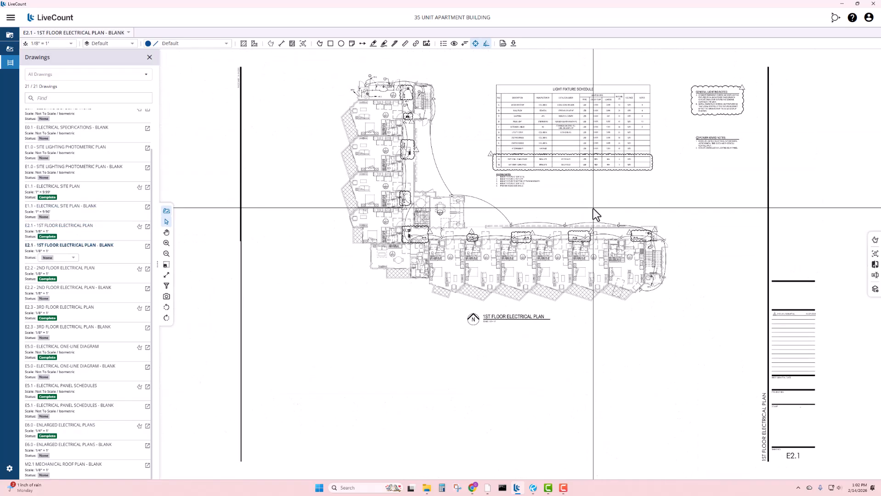
pyautogui.scroll(6, 608, 74)
# Switch to Bluebeam Revu and reorder the open documents so the fixture F cut sheet sits between D and G
pyautogui.hotkey('alt', 'Tab')
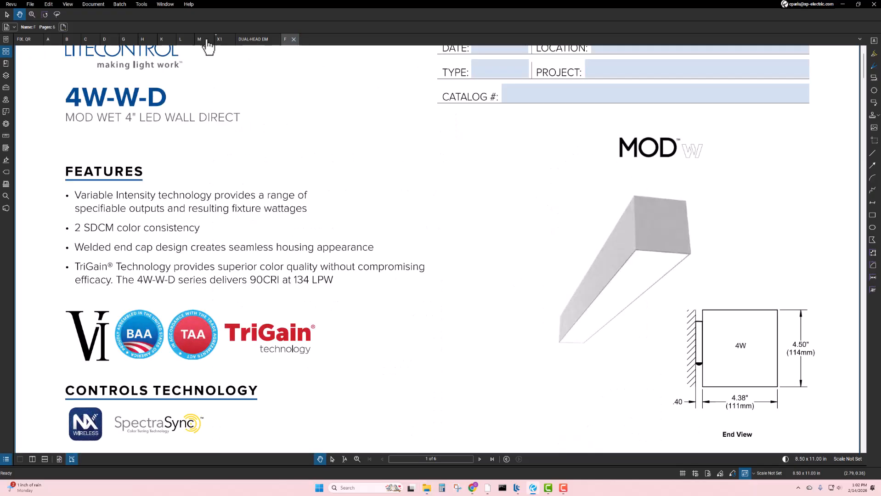
pyautogui.moveTo(206, 41); pyautogui.dragTo(123, 41)
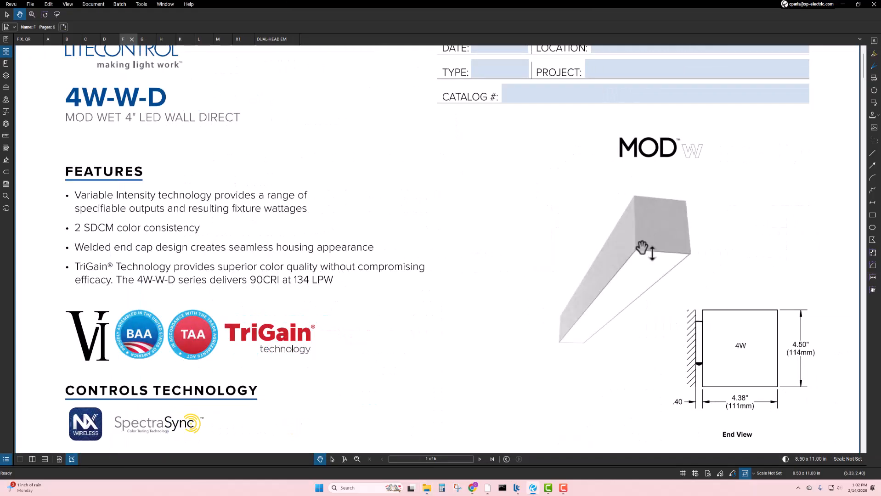
# Examine the cut sheets for fixtures G, H, L, M, X1 and the dual-head emergency light, and return to the fixture quote request
pyautogui.click(140, 41)
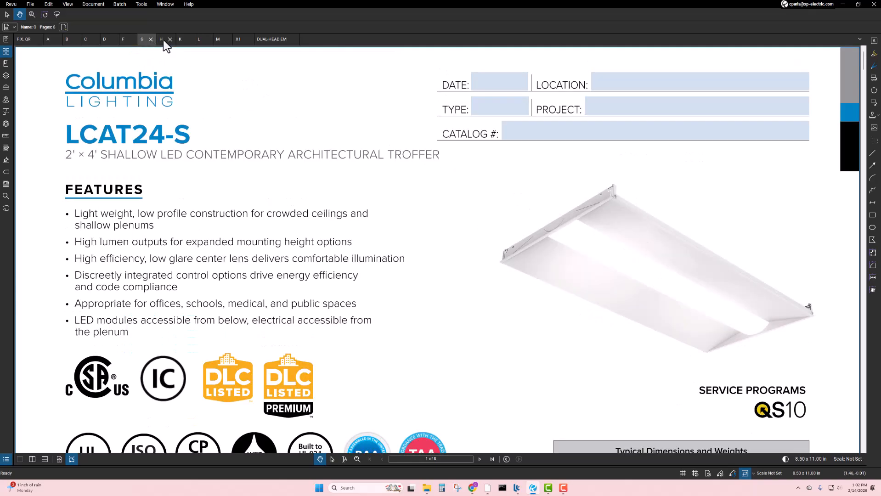
pyautogui.click(162, 39)
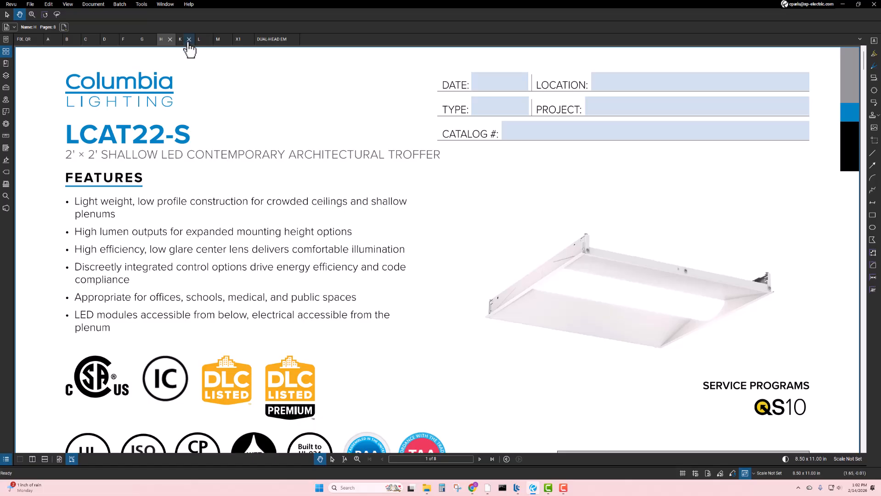
pyautogui.click(197, 38)
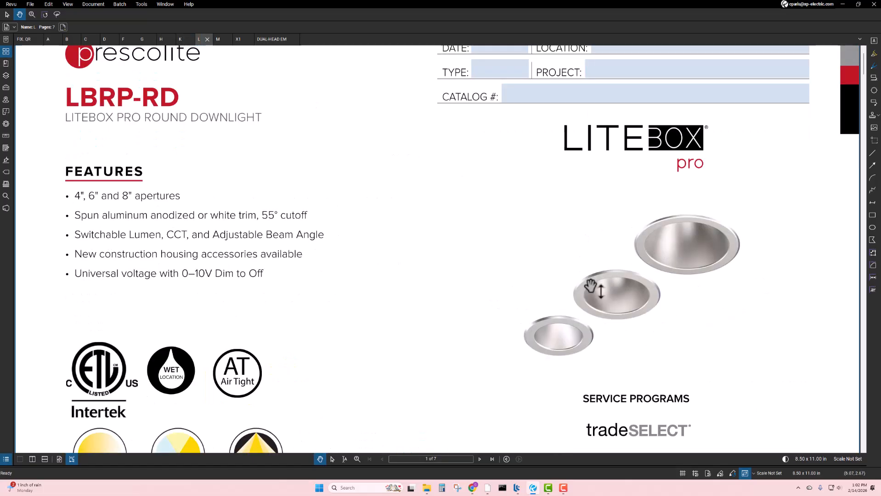
pyautogui.click(218, 39)
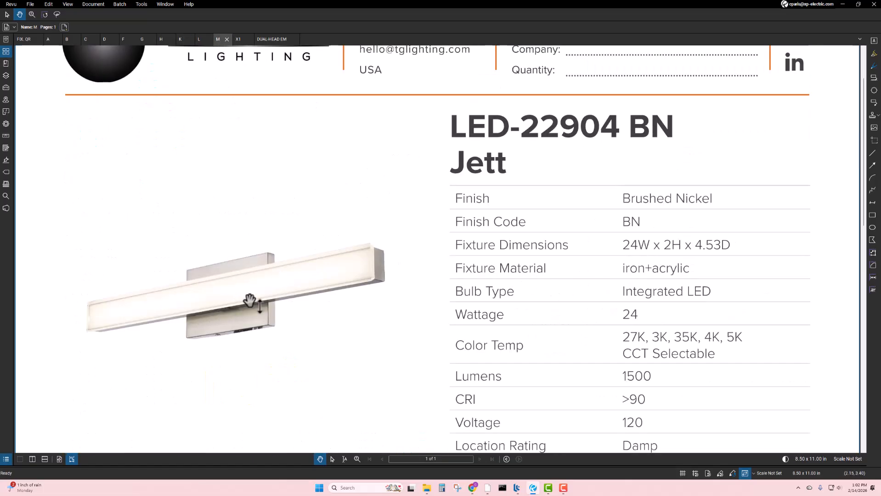
pyautogui.click(238, 39)
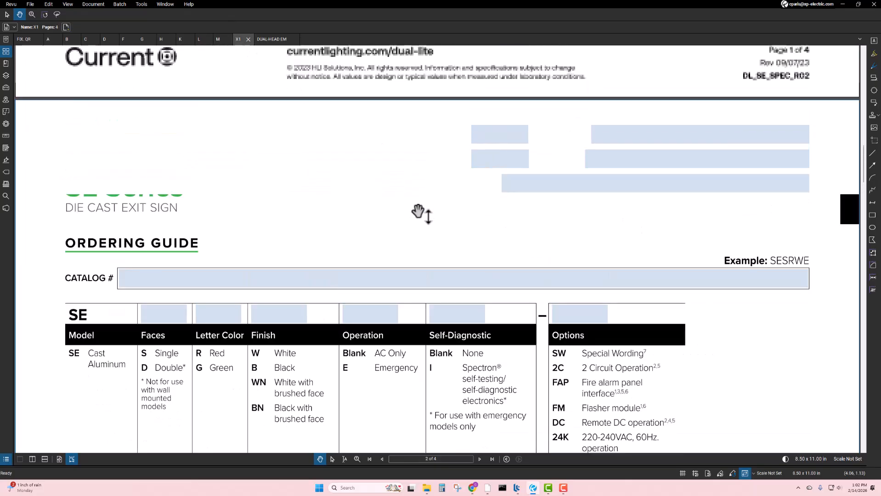
pyautogui.scroll(15, 422, 213)
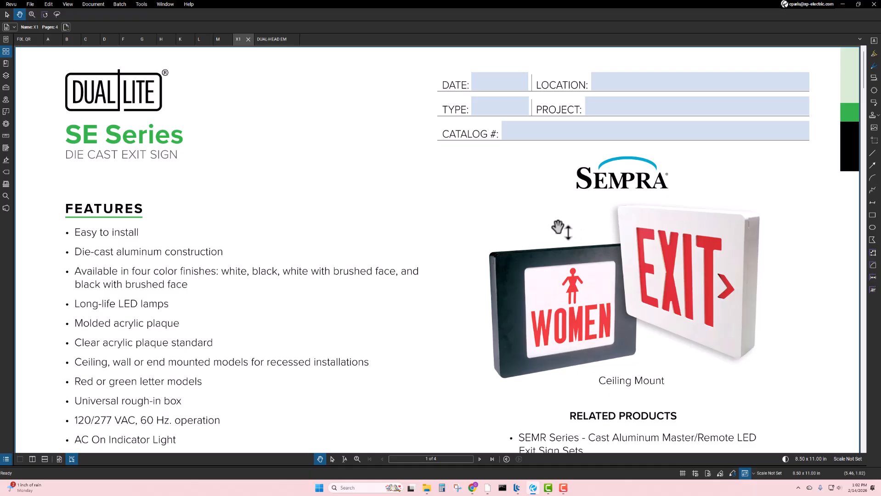
pyautogui.click(273, 40)
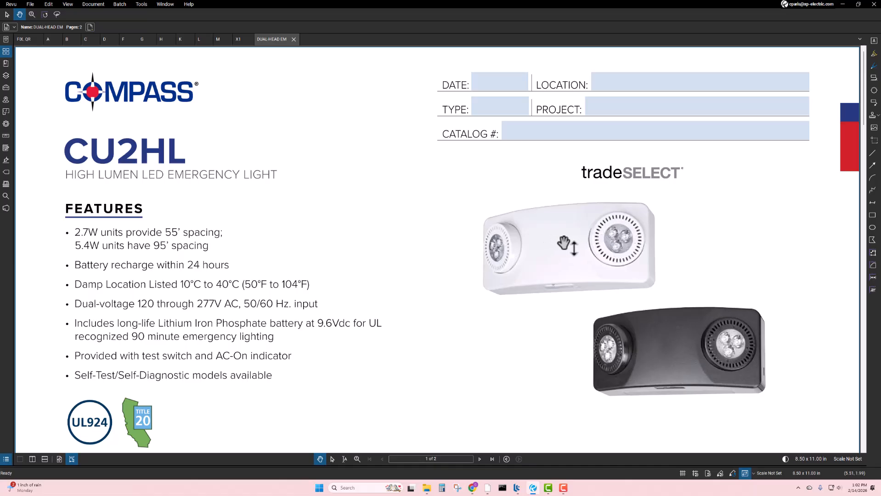
pyautogui.click(21, 39)
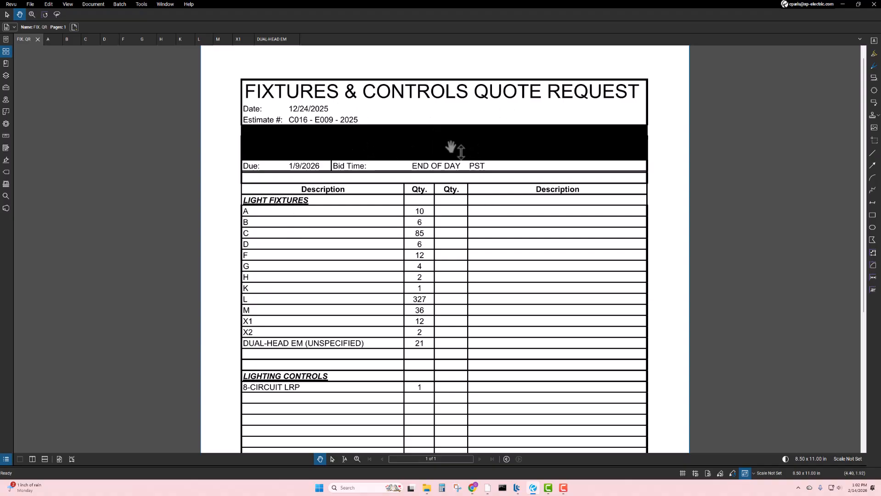
# Check the fixture quote request, switch back to LiveCount and open the blank E1.1 electrical site plan
pyautogui.scroll(-2, 321, 200)
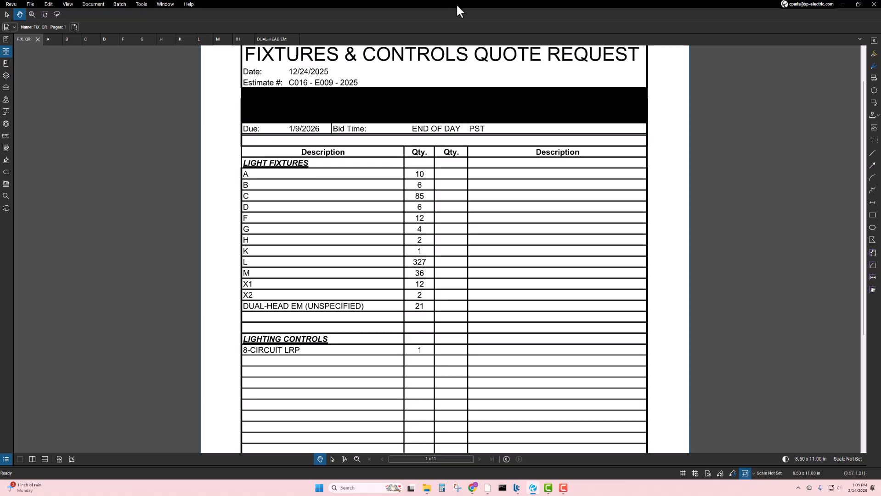
pyautogui.moveTo(456, 3); pyautogui.dragTo(457, 0)
pyautogui.scroll(2, 113, 203)
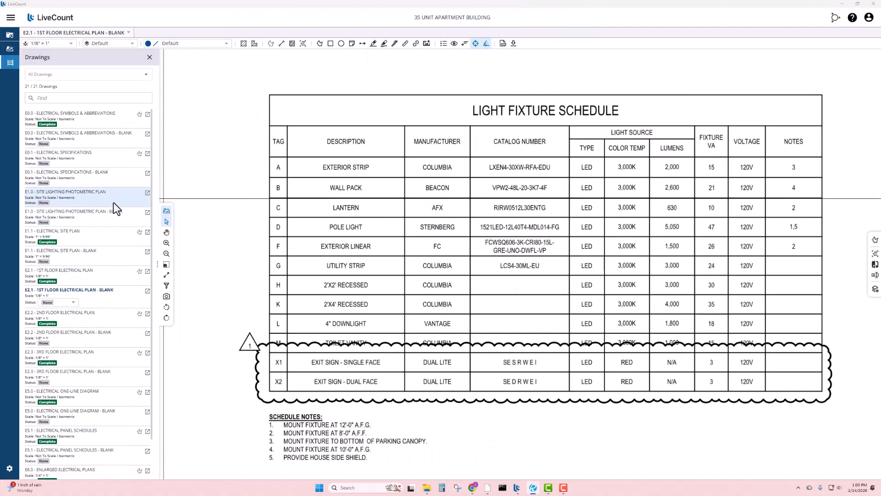
pyautogui.click(69, 261)
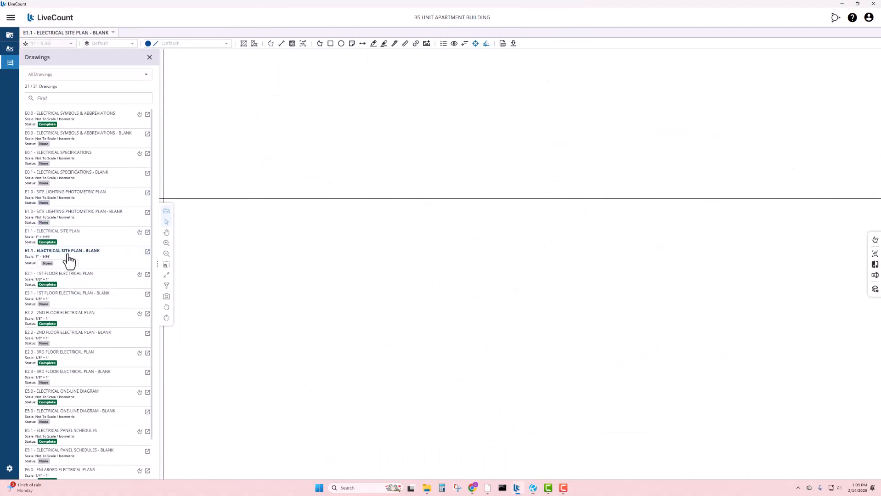
pyautogui.scroll(5, 491, 201)
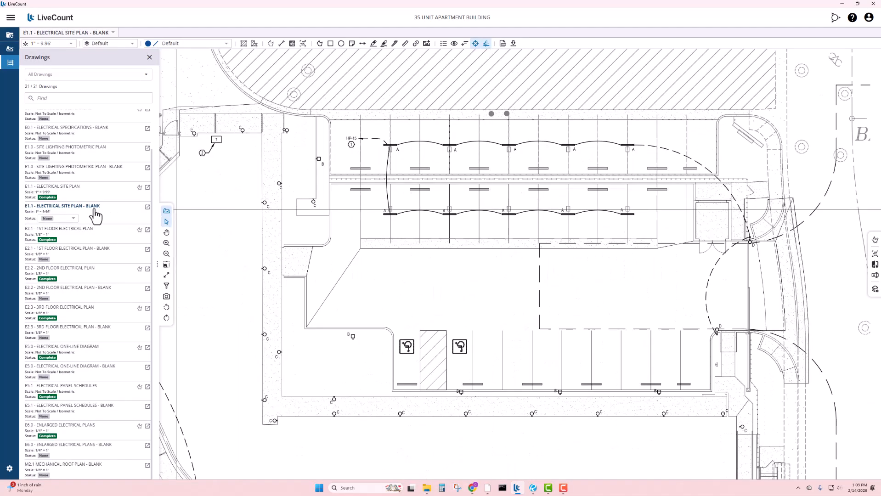
# Open the completed E1.1 electrical site plan and examine the counted A, B, C and D fixtures around the parking area
pyautogui.click(69, 189)
pyautogui.scroll(5, 525, 157)
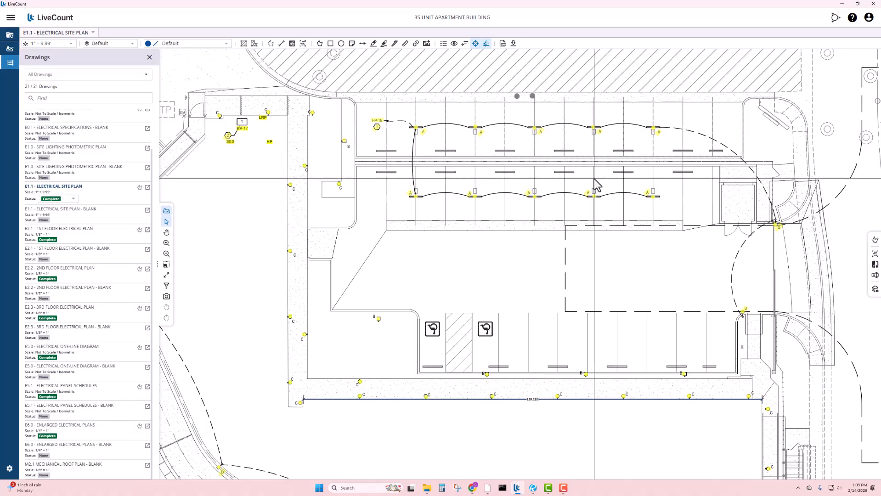
pyautogui.scroll(2, 556, 133)
pyautogui.moveTo(335, 177); pyautogui.dragTo(473, 166)
pyautogui.moveTo(667, 176); pyautogui.dragTo(381, 130)
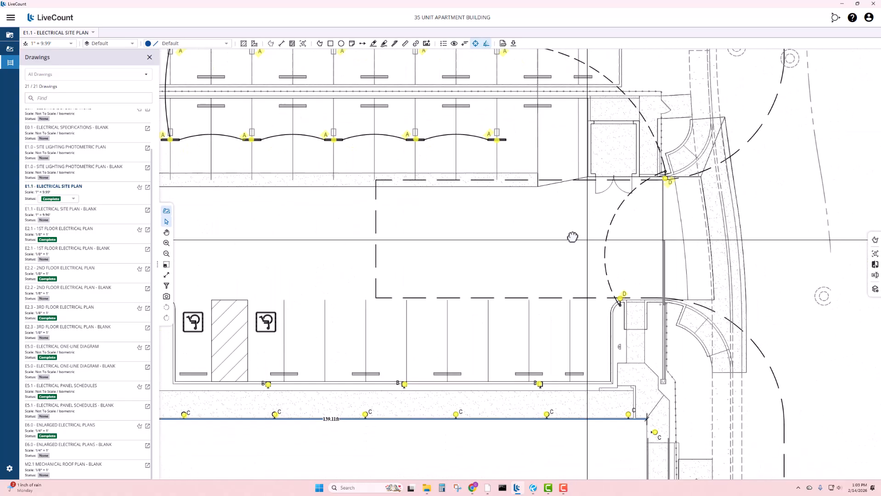
pyautogui.scroll(2, 598, 236)
# Switch to Accubid and review the item breakdown of fixture A, widening the description column to show full item names
pyautogui.moveTo(880, 3); pyautogui.dragTo(368, 1)
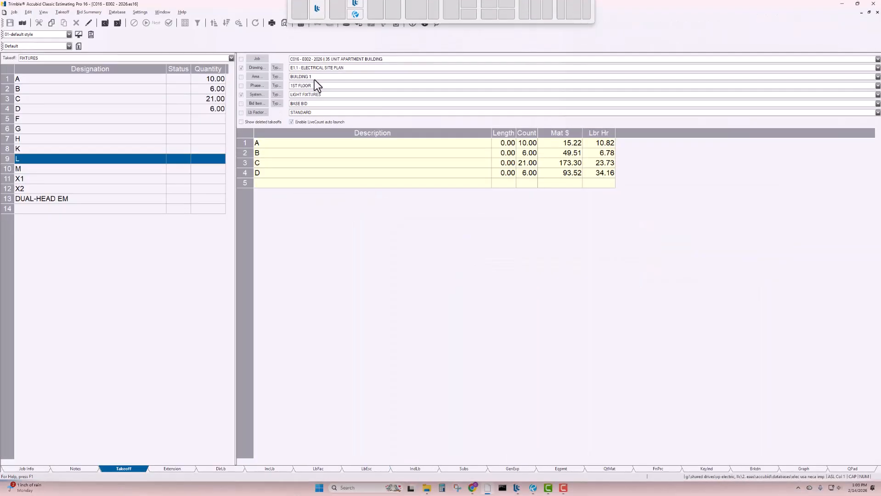
pyautogui.rightClick(56, 80)
pyautogui.click(82, 84)
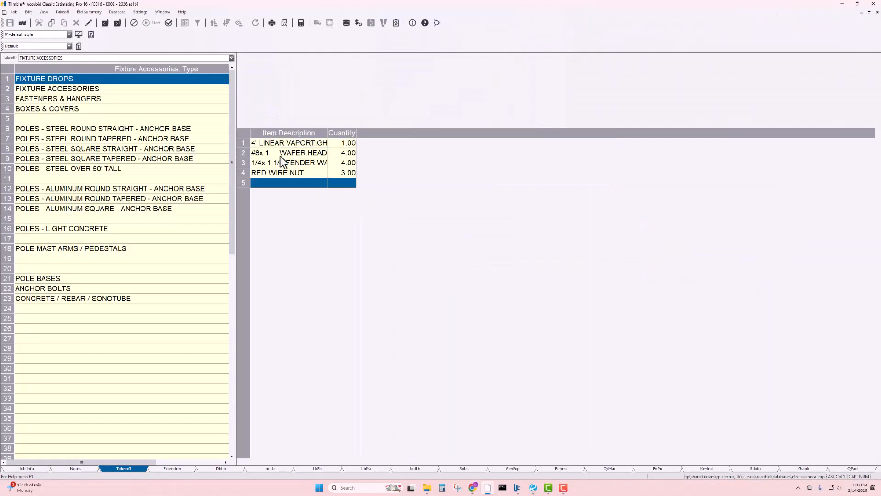
pyautogui.doubleClick(326, 131)
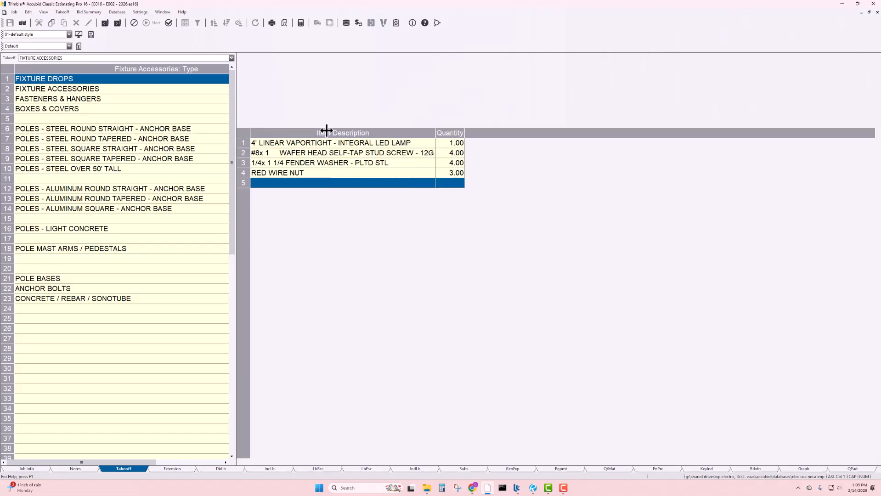
pyautogui.click(314, 144)
pyautogui.click(319, 152)
pyautogui.rightClick(319, 152)
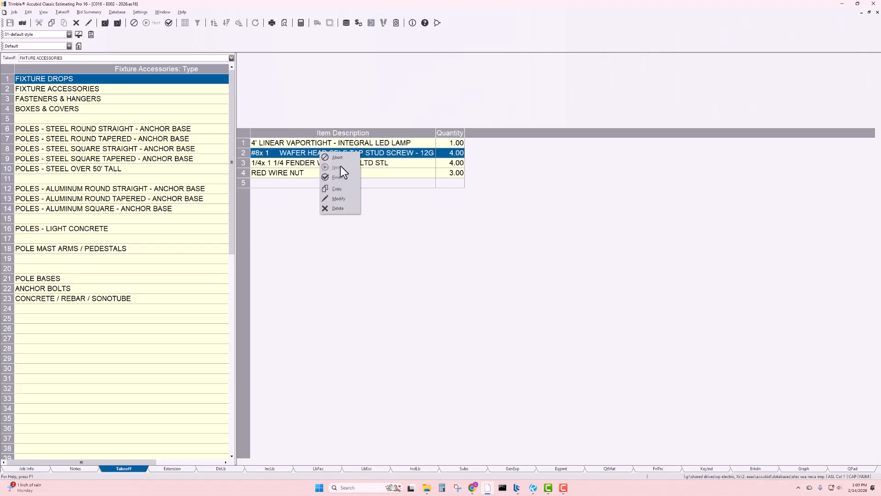
pyautogui.click(343, 176)
# Open the takeoff of fixture B, review its wall mount fixture, fastener and box items, and finish it
pyautogui.click(82, 92)
pyautogui.rightClick(81, 92)
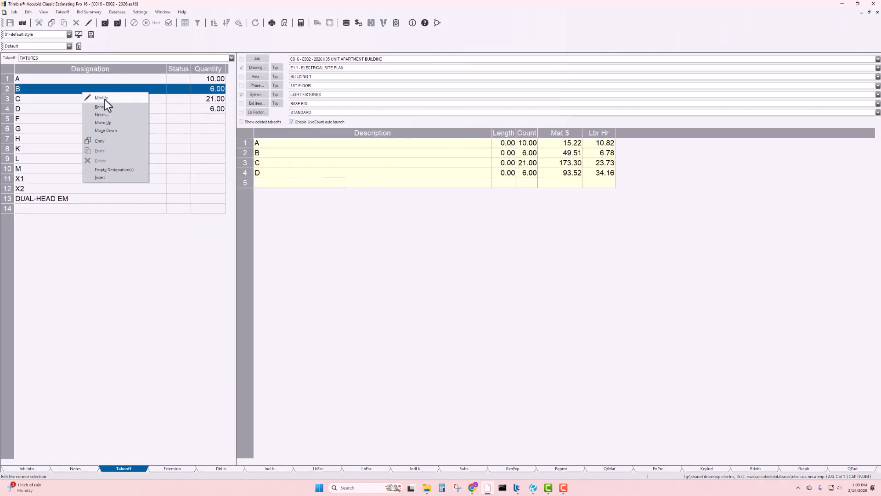
pyautogui.click(104, 100)
pyautogui.click(307, 146)
pyautogui.click(307, 153)
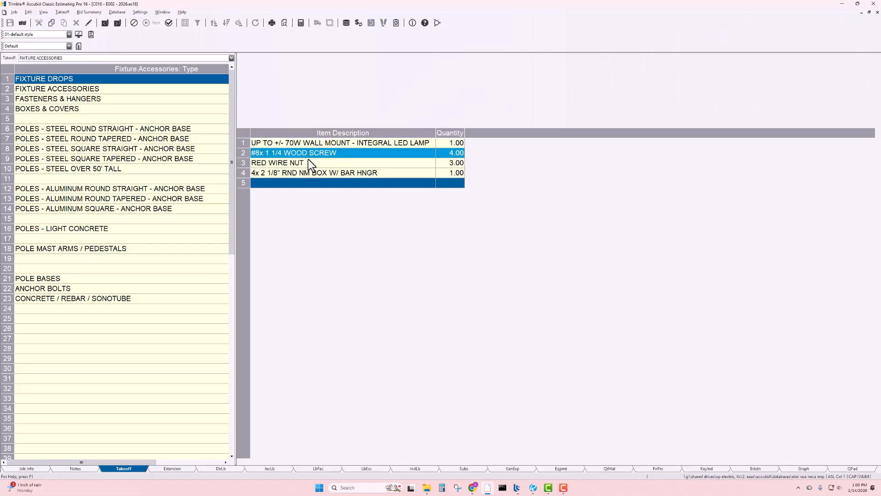
pyautogui.click(306, 171)
pyautogui.moveTo(305, 172); pyautogui.dragTo(304, 153)
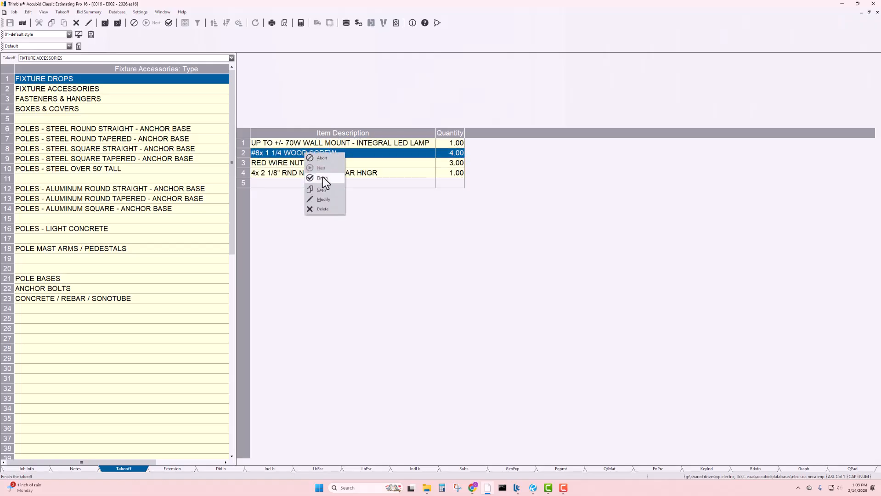
pyautogui.click(322, 177)
# Open the takeoff of fixture C, review its item breakdown, and finish it
pyautogui.rightClick(65, 106)
pyautogui.rightClick(58, 95)
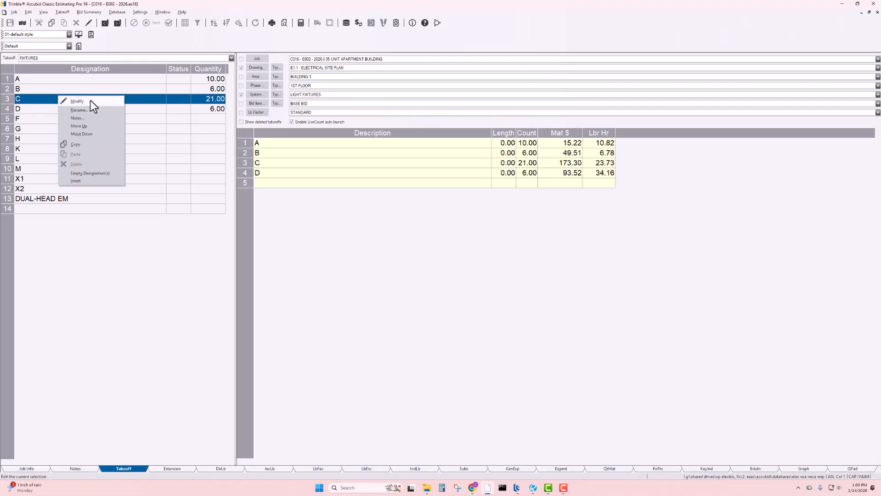
pyautogui.click(90, 100)
pyautogui.click(306, 150)
pyautogui.rightClick(306, 151)
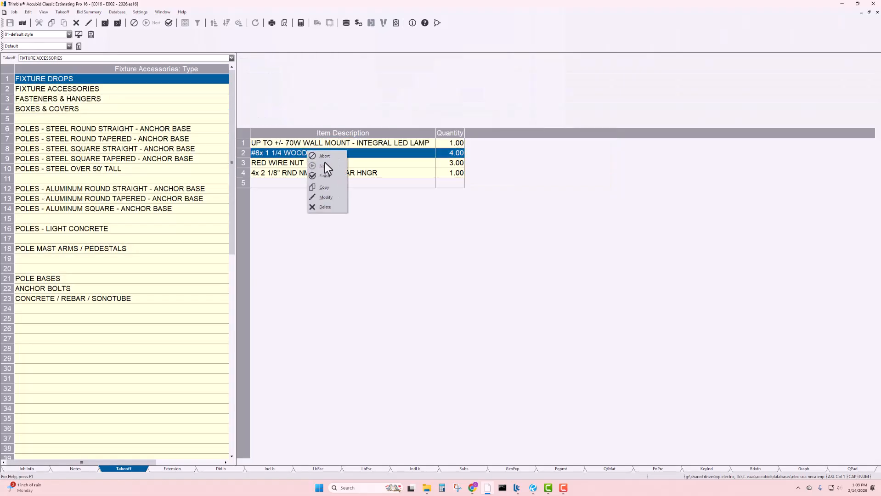
pyautogui.click(326, 173)
# Open the takeoff of fixture D, review its pole, anchor bolt and wiring items, and finish it
pyautogui.rightClick(71, 108)
pyautogui.click(89, 113)
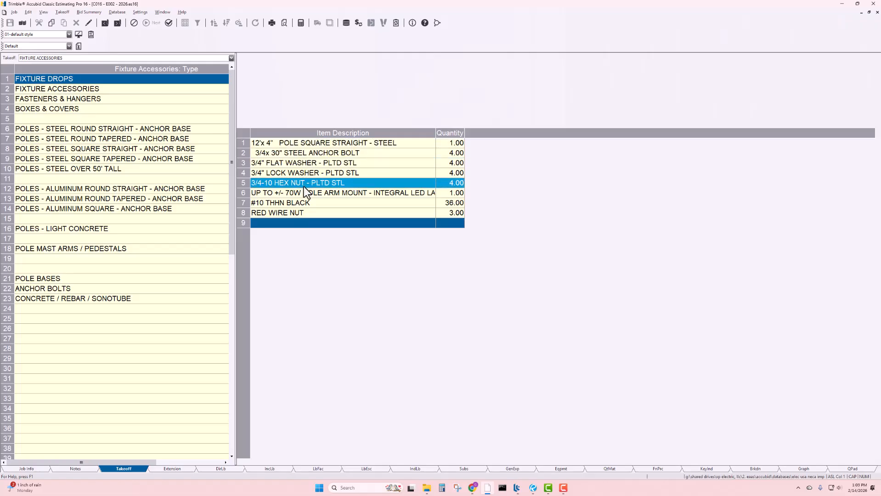
pyautogui.rightClick(317, 166)
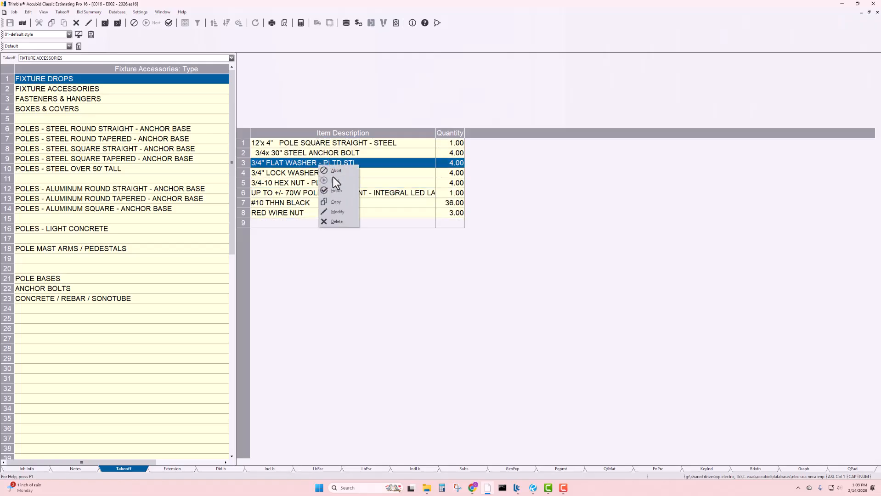
pyautogui.click(334, 191)
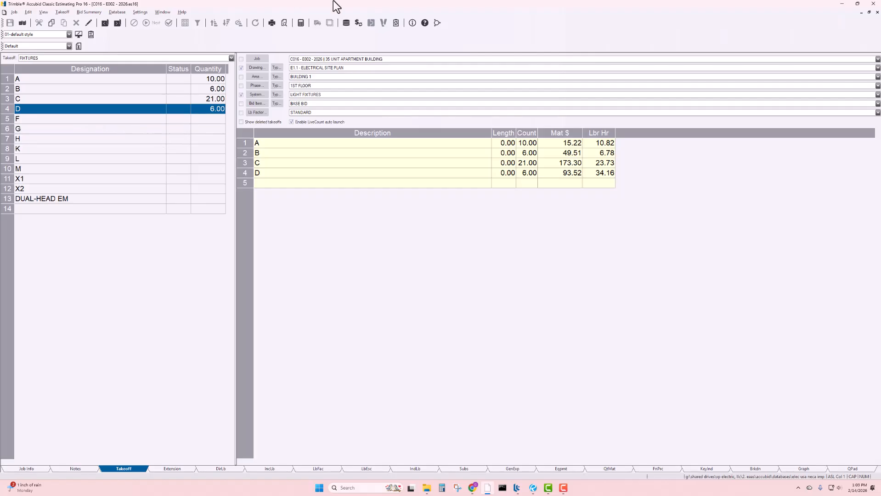
# Switch back to LiveCount and look over the whole completed E1.1 electrical site plan
pyautogui.moveTo(334, 2)
pyautogui.mouseDown()
pyautogui.moveTo(776, 107)
pyautogui.moveTo(880, 112)
pyautogui.mouseUp()
pyautogui.scroll(-6, 662, 229)
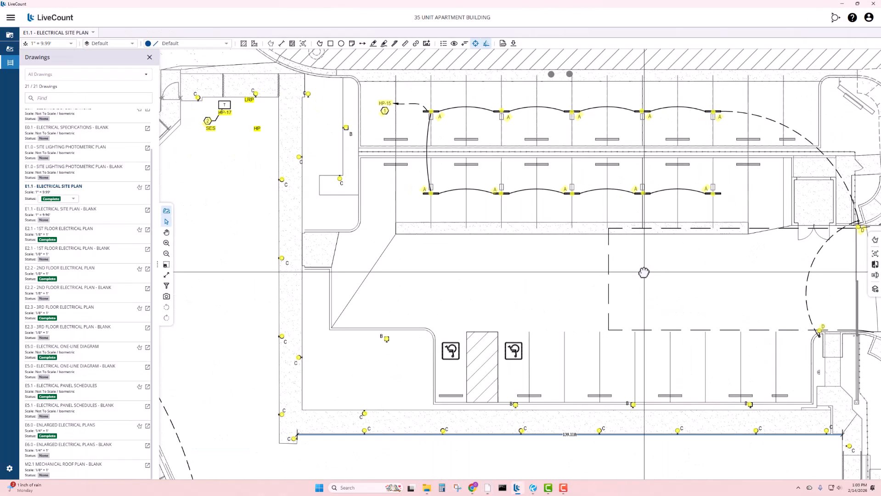
pyautogui.moveTo(467, 233); pyautogui.dragTo(462, 218)
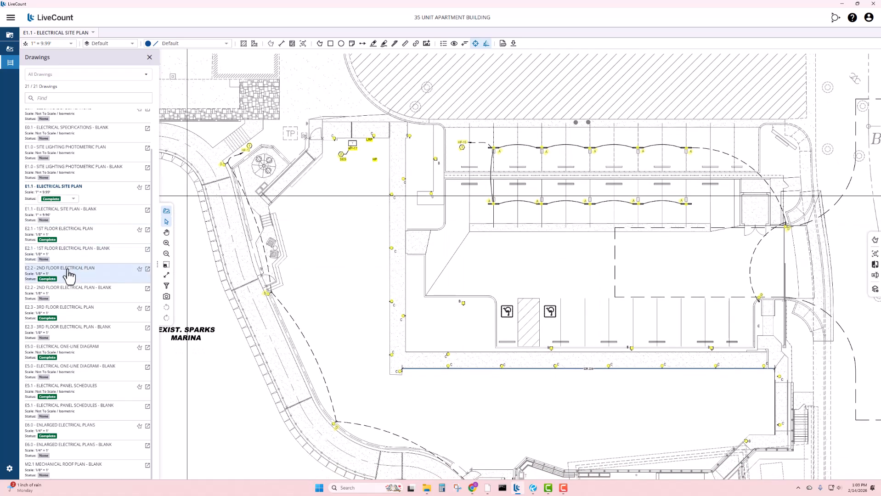
# Open the completed E2.1 1st floor electrical plan and examine the counted fixtures along both building wings
pyautogui.click(64, 237)
pyautogui.scroll(5, 391, 81)
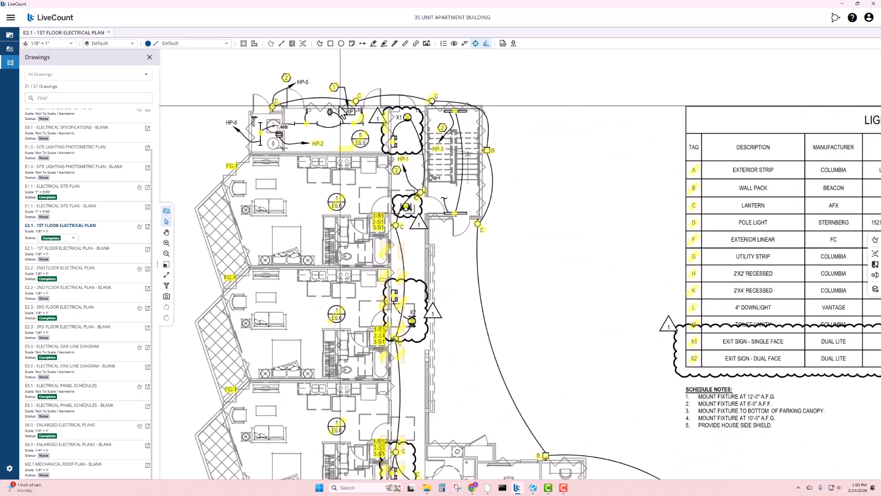
pyautogui.scroll(-2, 305, 132)
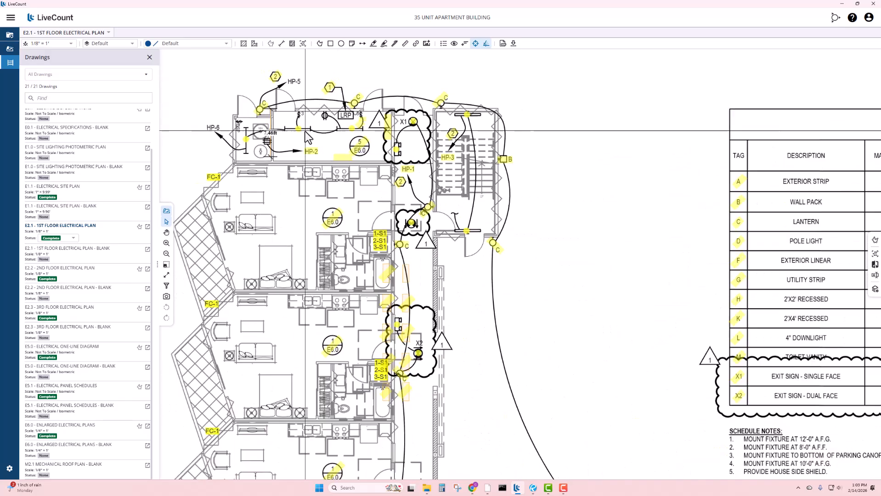
pyautogui.moveTo(521, 266)
pyautogui.mouseDown()
pyautogui.moveTo(488, 202)
pyautogui.moveTo(477, 97)
pyautogui.mouseUp()
pyautogui.moveTo(482, 344); pyautogui.dragTo(377, 218)
pyautogui.moveTo(672, 339); pyautogui.dragTo(601, 268)
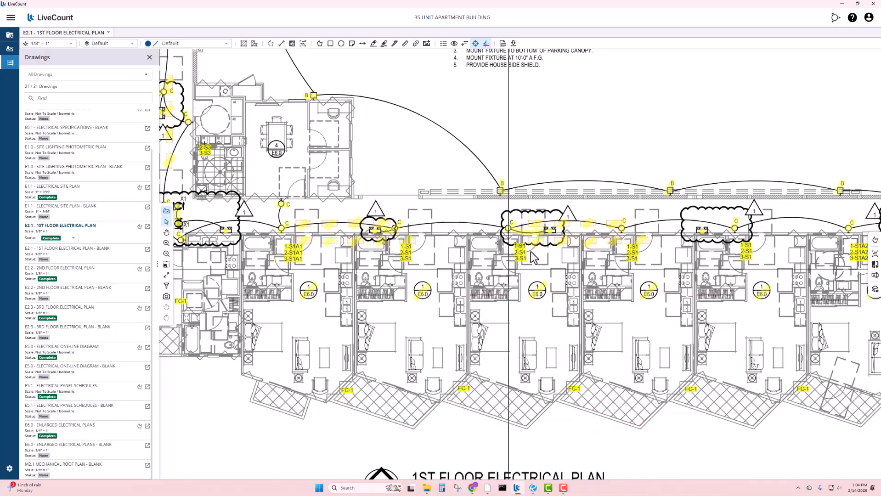
# Open the completed E2.2 2nd floor electrical plan and examine the counted corridor and stairwell fixtures
pyautogui.click(70, 277)
pyautogui.scroll(5, 395, 140)
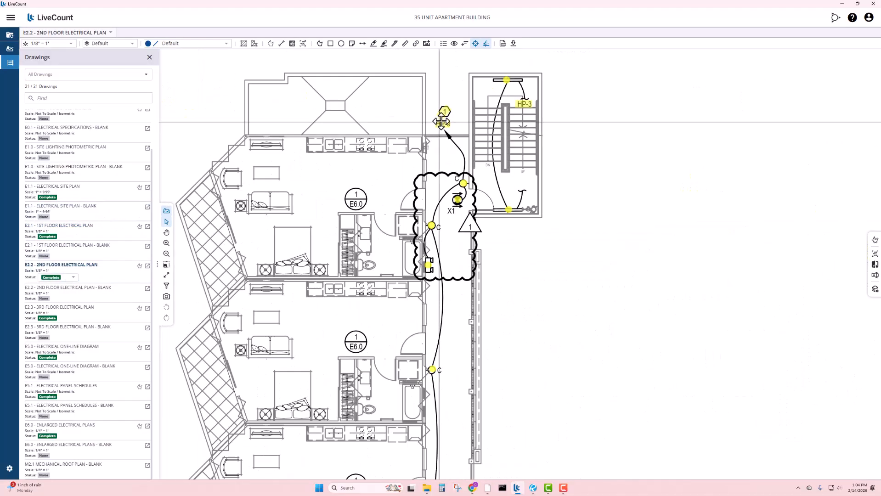
pyautogui.scroll(-2, 441, 123)
pyautogui.moveTo(508, 264); pyautogui.dragTo(434, 169)
pyautogui.moveTo(605, 322)
pyautogui.mouseDown()
pyautogui.moveTo(596, 293)
pyautogui.moveTo(418, 177)
pyautogui.mouseUp()
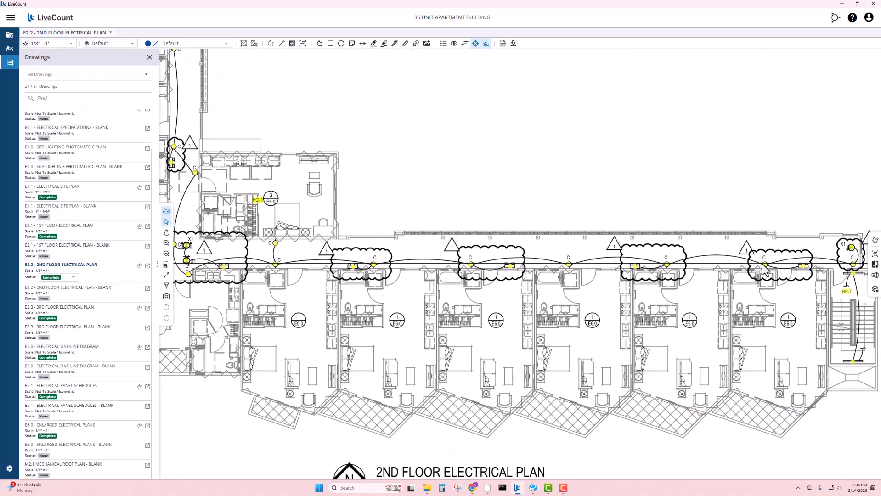
pyautogui.moveTo(762, 264); pyautogui.dragTo(639, 238)
pyautogui.scroll(3, 753, 318)
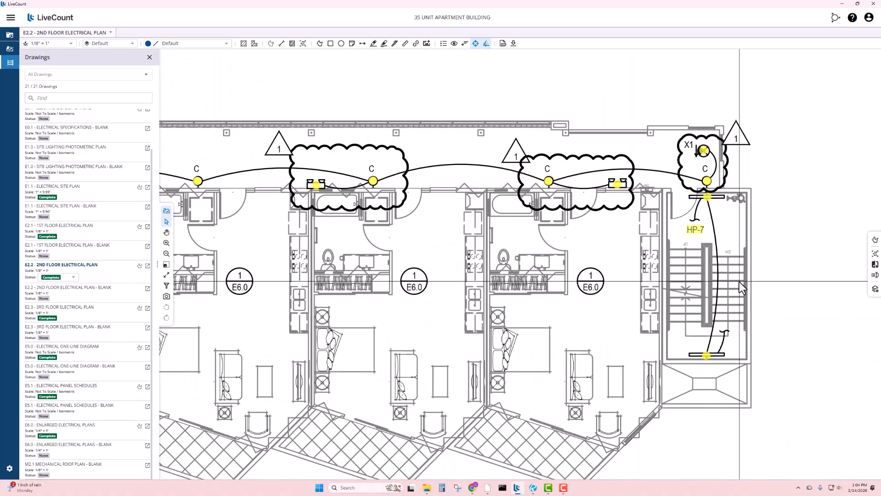
# Open the completed E2.3 3rd floor electrical plan and examine its counted fixtures
pyautogui.click(79, 314)
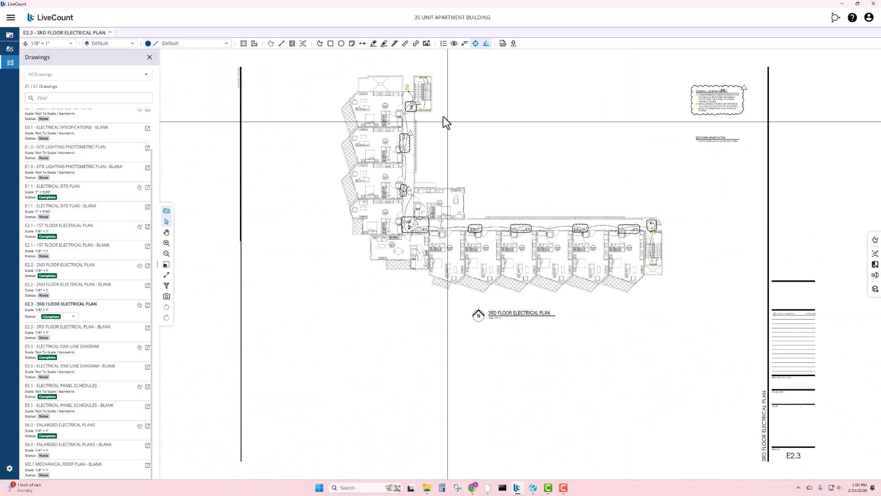
pyautogui.scroll(3, 441, 121)
pyautogui.scroll(-1, 432, 120)
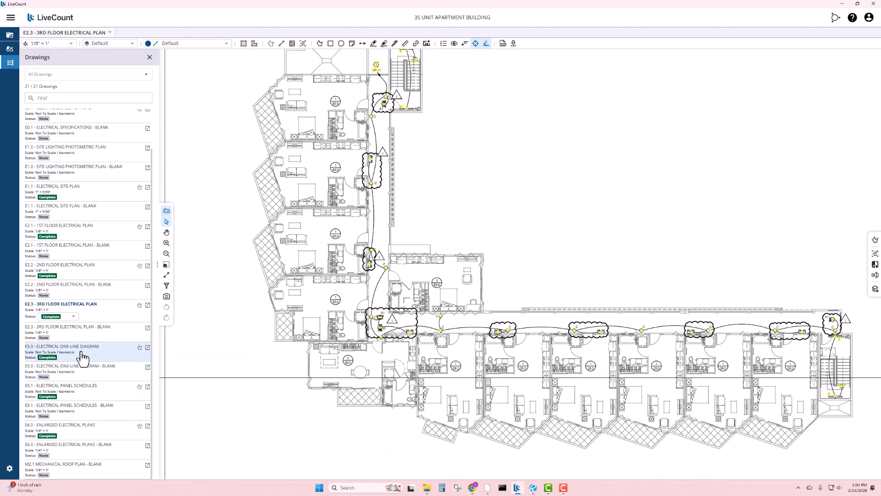
# Open the completed E6.0 enlarged electrical plans and examine the counted fixtures in the amenity space plan
pyautogui.click(65, 428)
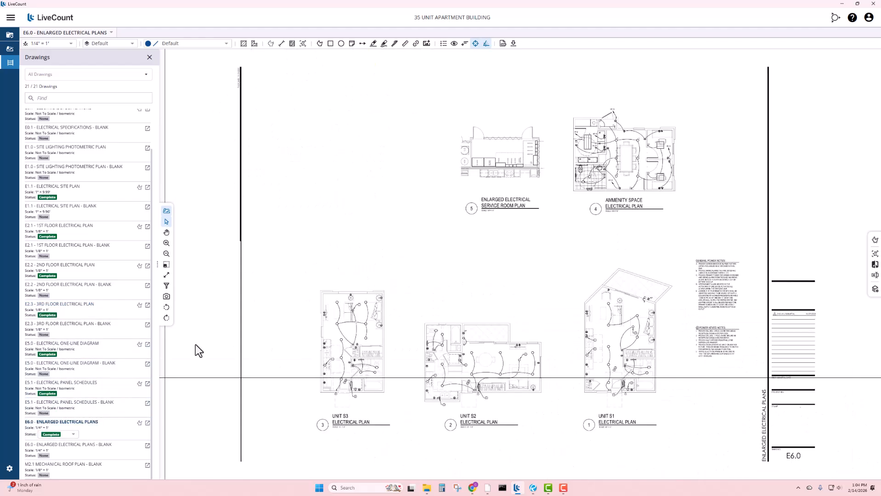
pyautogui.scroll(5, 681, 136)
pyautogui.scroll(-1, 648, 151)
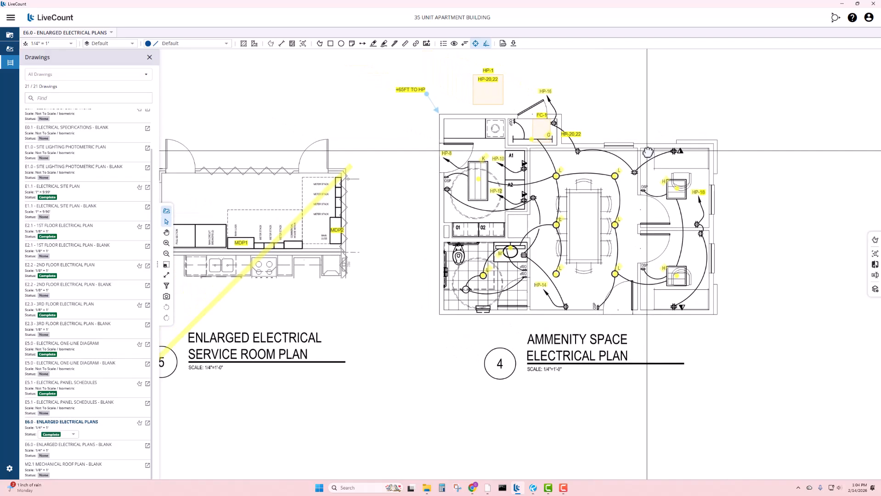
pyautogui.scroll(2, 595, 134)
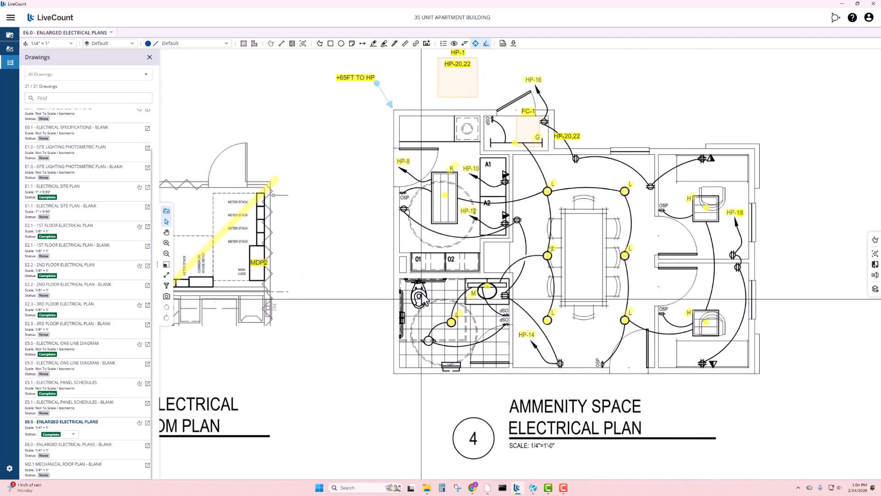
pyautogui.moveTo(484, 294); pyautogui.dragTo(689, 197)
pyautogui.scroll(-2, 689, 196)
# Examine the counted fixtures in the Unit S1 electrical plan on the enlarged plans sheet
pyautogui.moveTo(433, 318); pyautogui.dragTo(201, 173)
pyautogui.moveTo(556, 203); pyautogui.dragTo(405, 218)
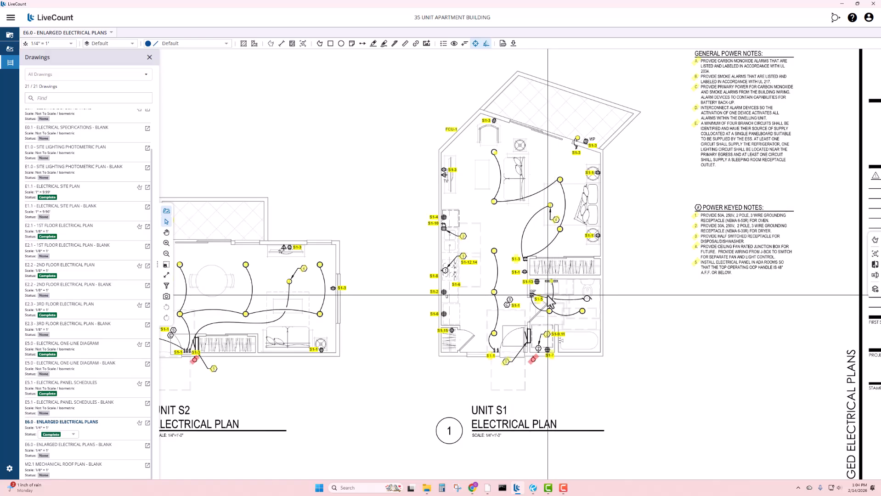
pyautogui.scroll(3, 570, 250)
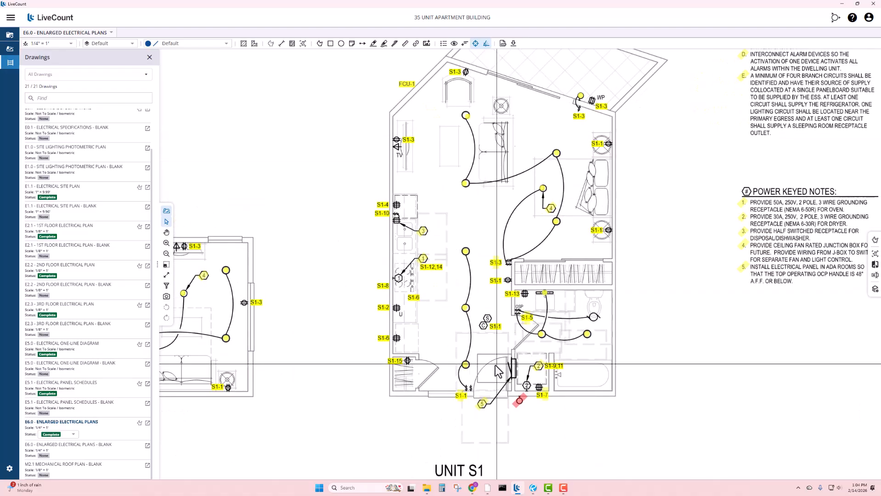
# Examine the counted fixtures in the Unit S2 and Unit S3 electrical plans
pyautogui.moveTo(230, 316); pyautogui.dragTo(580, 290)
pyautogui.moveTo(466, 289); pyautogui.dragTo(543, 247)
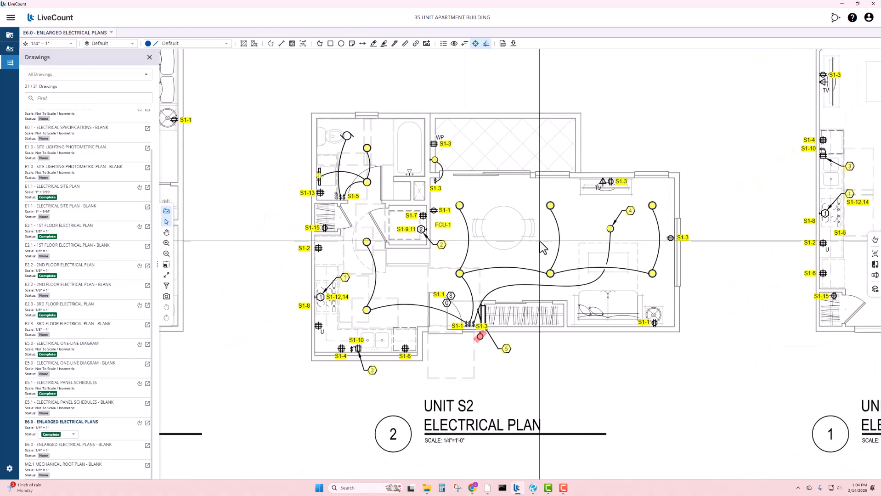
pyautogui.scroll(-1, 541, 246)
pyautogui.moveTo(309, 295)
pyautogui.mouseDown()
pyautogui.moveTo(601, 325)
pyautogui.moveTo(581, 305)
pyautogui.mouseUp()
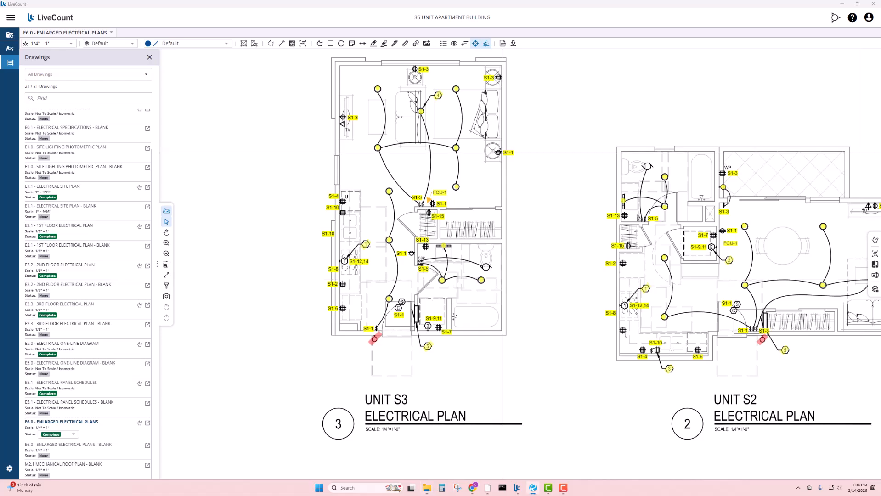
# Switch to Revu and review the fixture quote without landscape, from its notes and fixture lines through controls to the total
pyautogui.hotkey('alt', 'Tab')
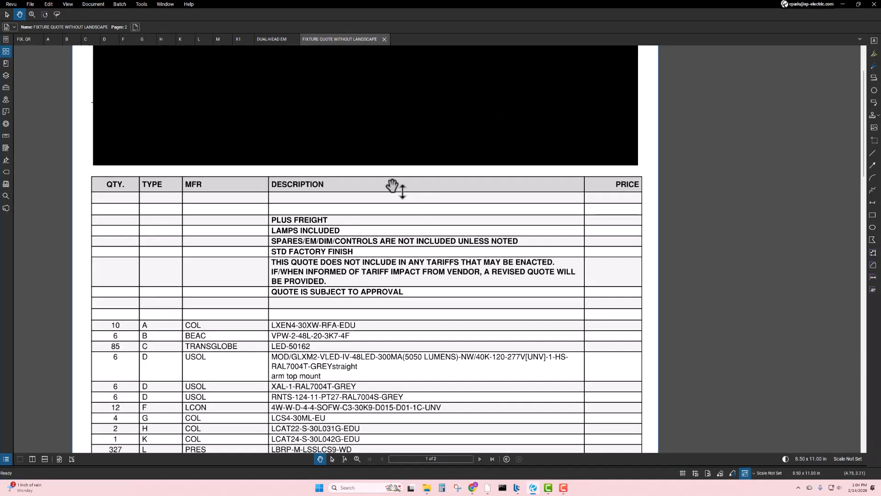
pyautogui.scroll(2, 321, 171)
pyautogui.scroll(-3, 388, 148)
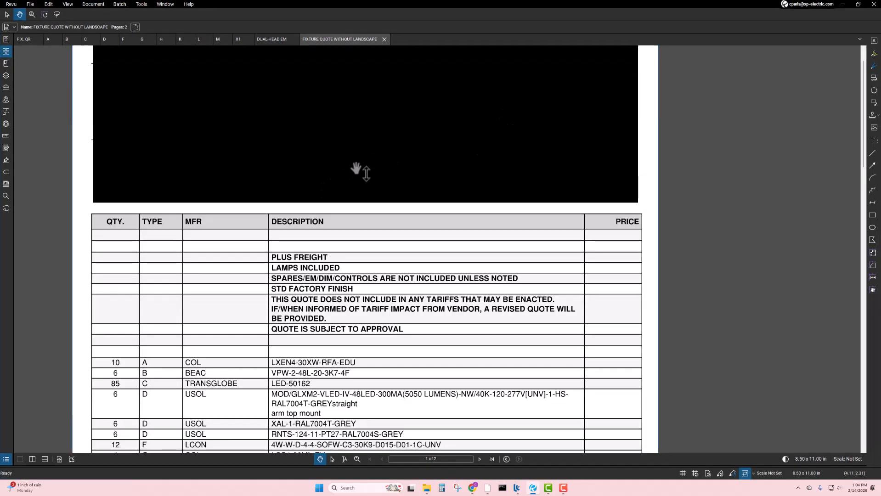
pyautogui.scroll(-2, 361, 177)
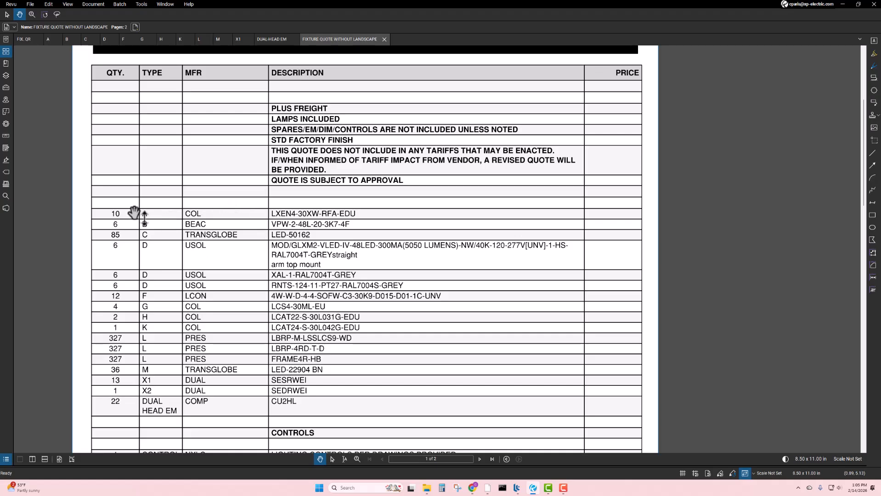
pyautogui.scroll(-2, 138, 216)
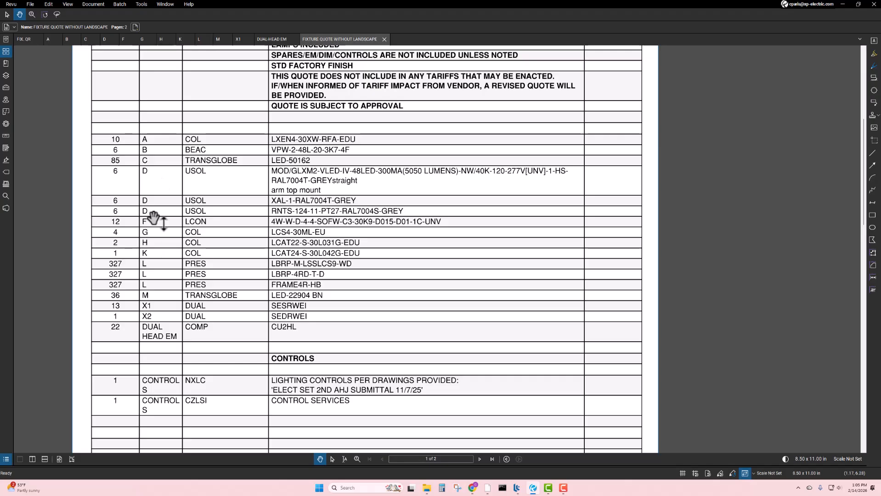
pyautogui.scroll(-2, 197, 250)
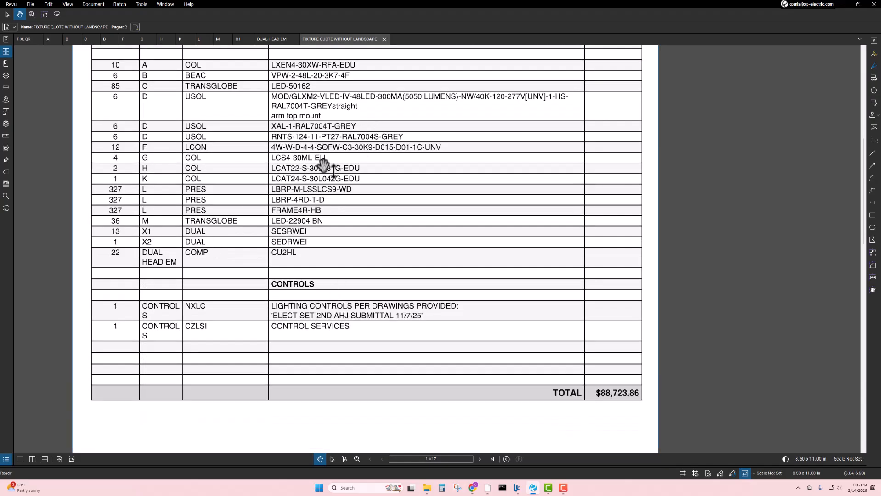
pyautogui.scroll(-2, 350, 265)
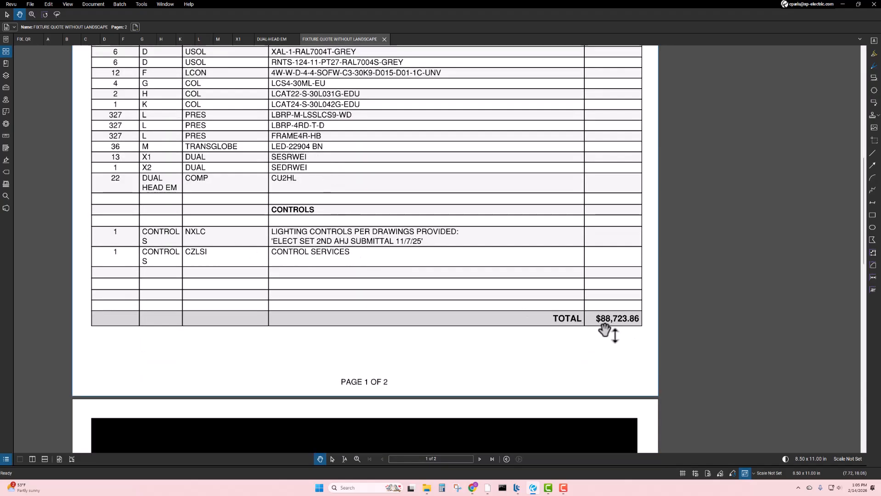
# Switch to Accubid and open the job's quoted materials to check the fixtures and controls quote
pyautogui.click(842, 4)
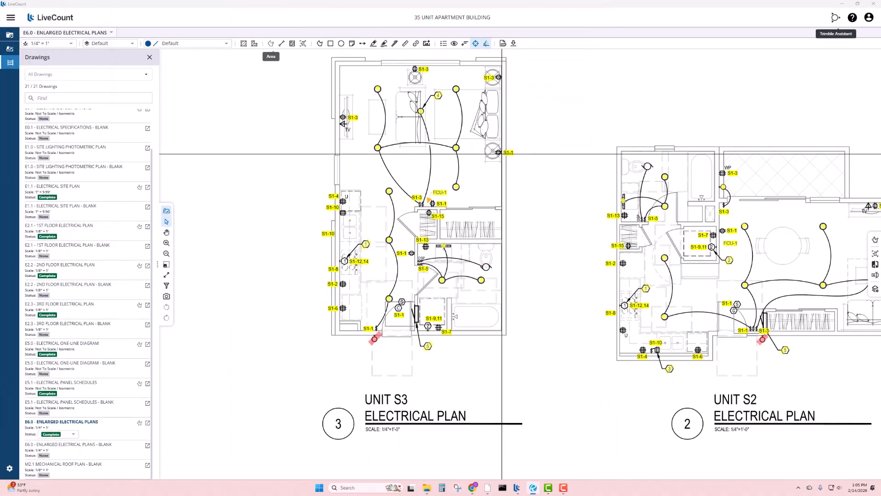
pyautogui.hotkey('alt', 'Tab')
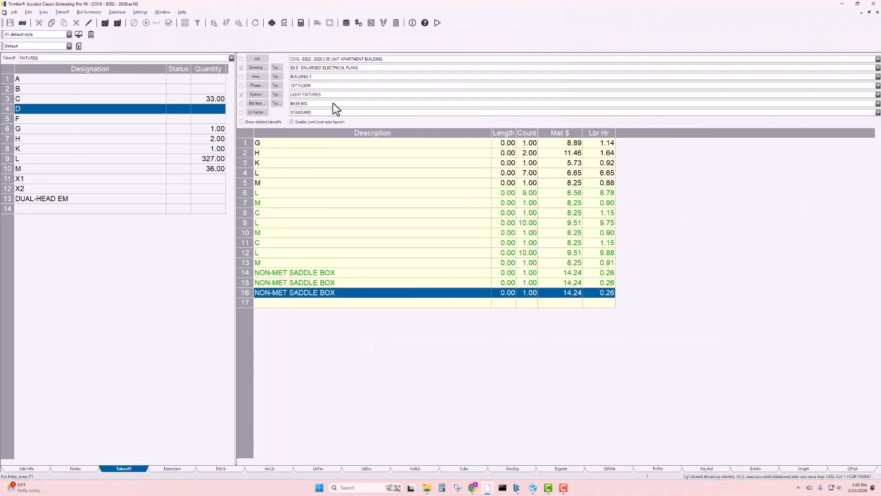
pyautogui.click(609, 468)
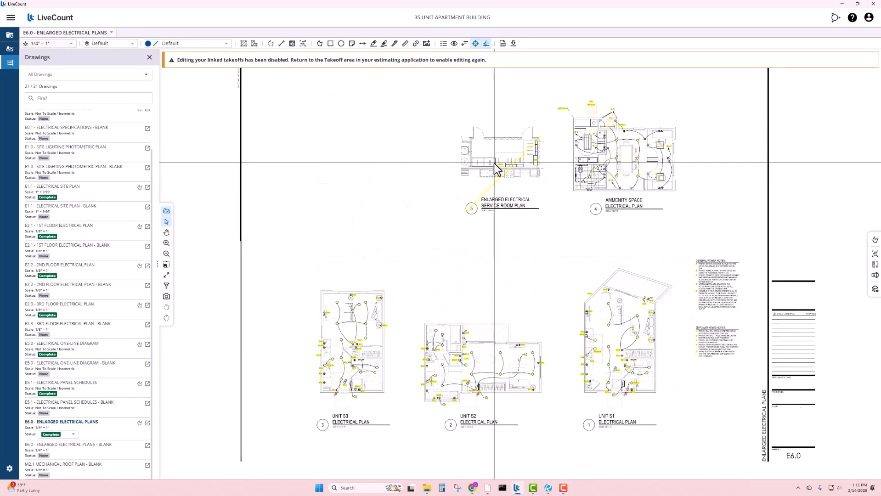
# Compare the enlarged electrical service room plan on E6.0 with the service section on the blank E5.0 one-line diagram
pyautogui.scroll(6, 487, 177)
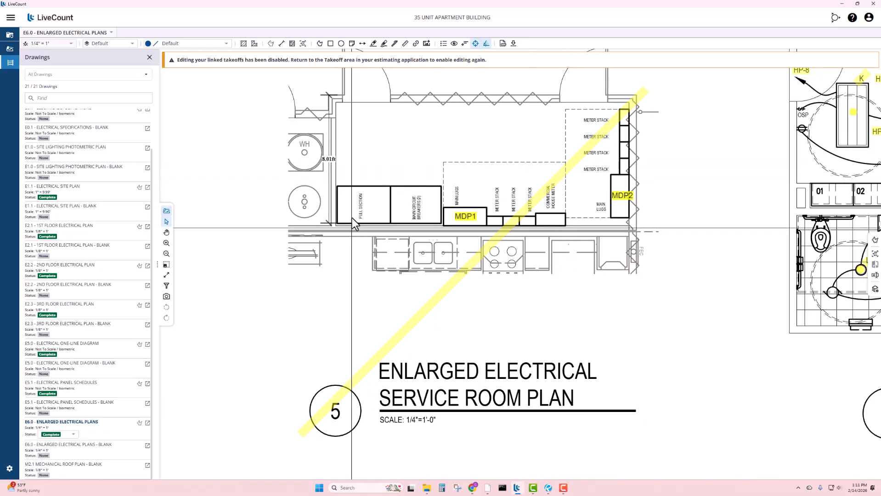
pyautogui.moveTo(478, 173); pyautogui.dragTo(453, 193)
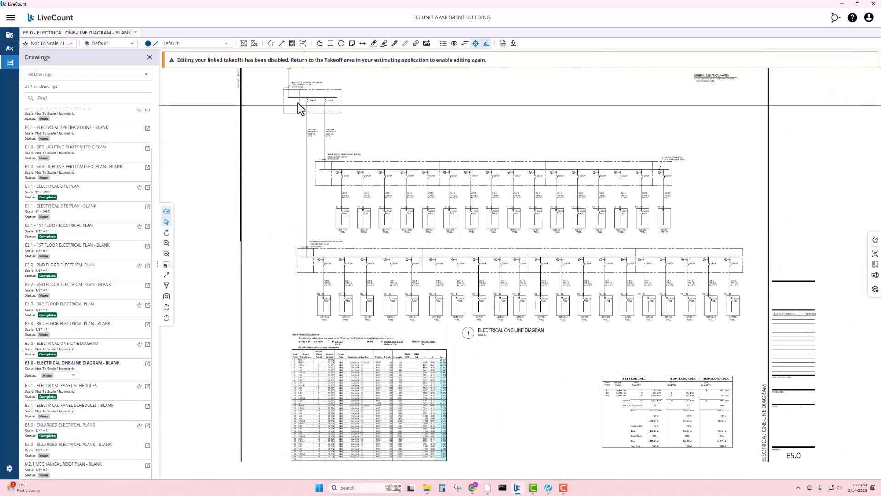
pyautogui.scroll(5, 298, 103)
pyautogui.moveTo(297, 103); pyautogui.dragTo(284, 227)
pyautogui.scroll(1, 301, 174)
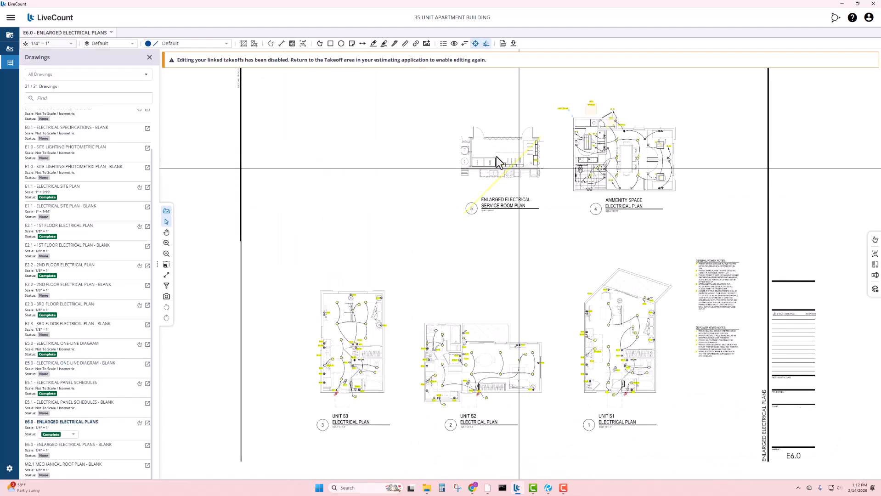
pyautogui.scroll(5, 496, 161)
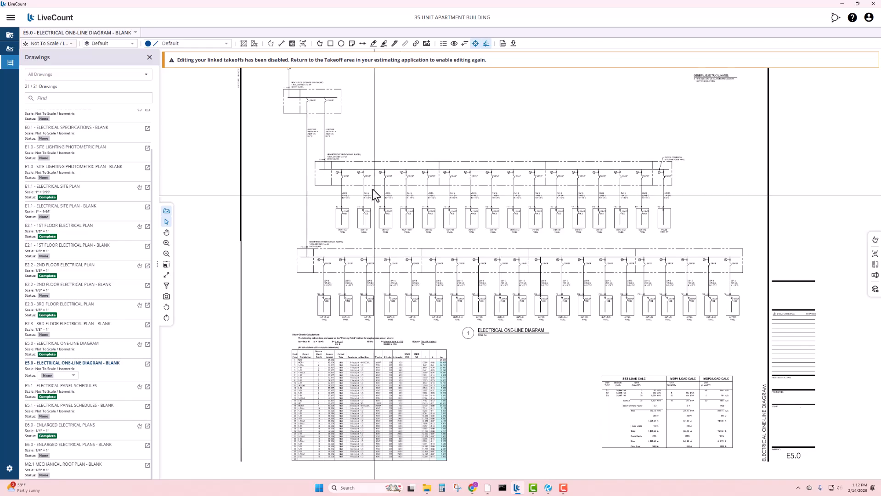
# Examine the MDP1 and MDP2 meter distribution panels and their unit panels on the blank E5.0 one-line diagram, rechecking E6.0
pyautogui.scroll(4, 315, 152)
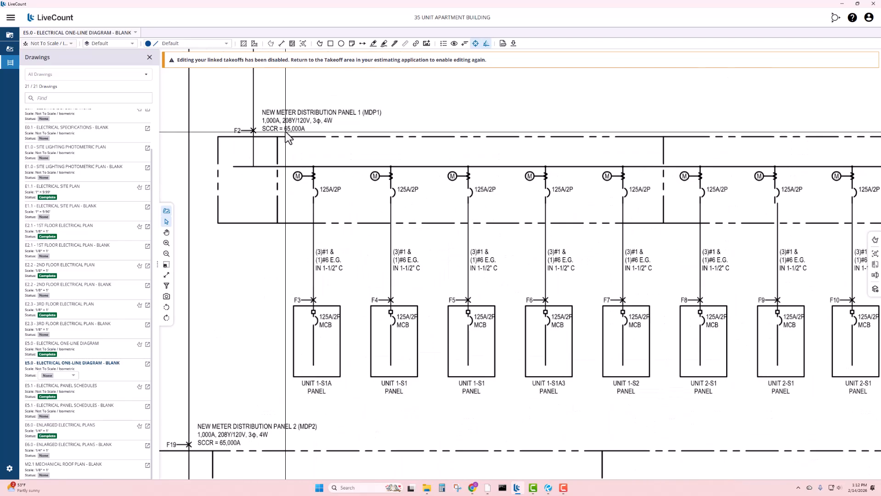
pyautogui.scroll(-5, 285, 131)
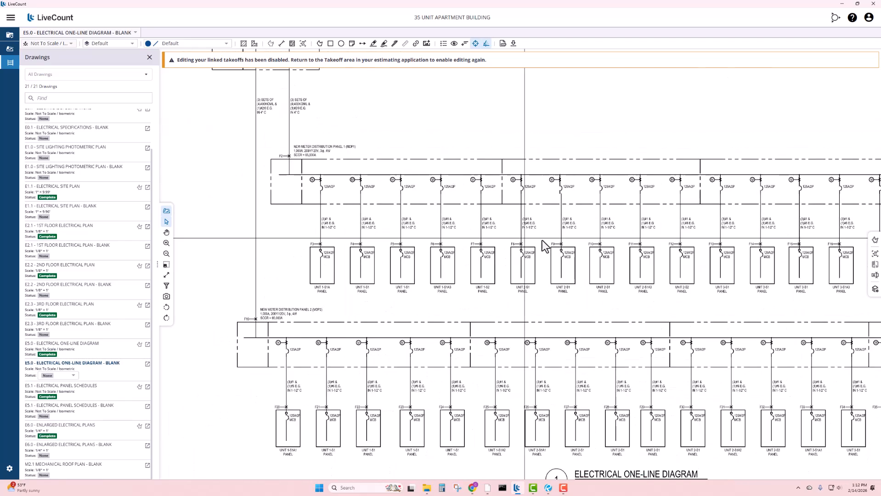
pyautogui.moveTo(542, 240)
pyautogui.mouseDown()
pyautogui.moveTo(476, 218)
pyautogui.moveTo(344, 206)
pyautogui.moveTo(514, 177)
pyautogui.mouseUp()
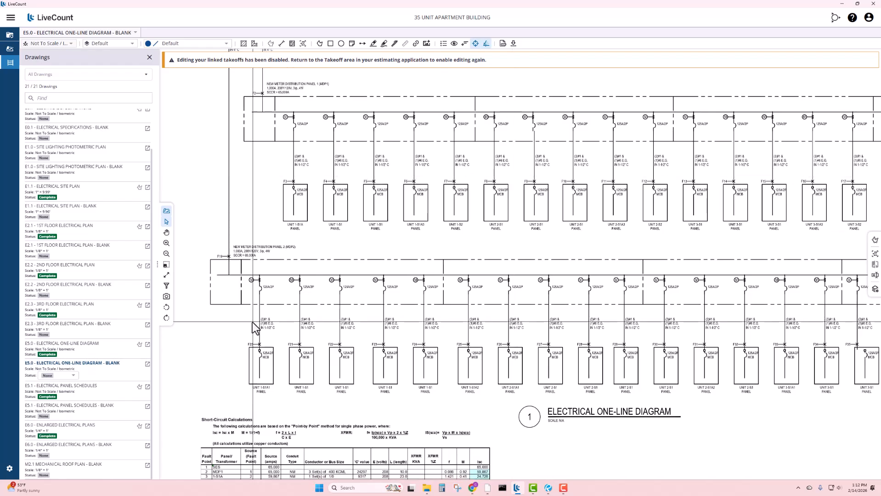
pyautogui.scroll(3, 252, 322)
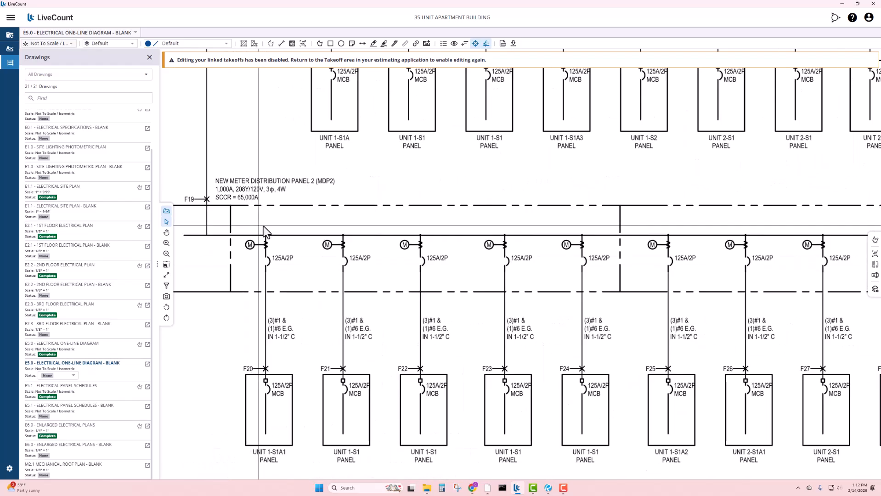
pyautogui.scroll(-3, 291, 242)
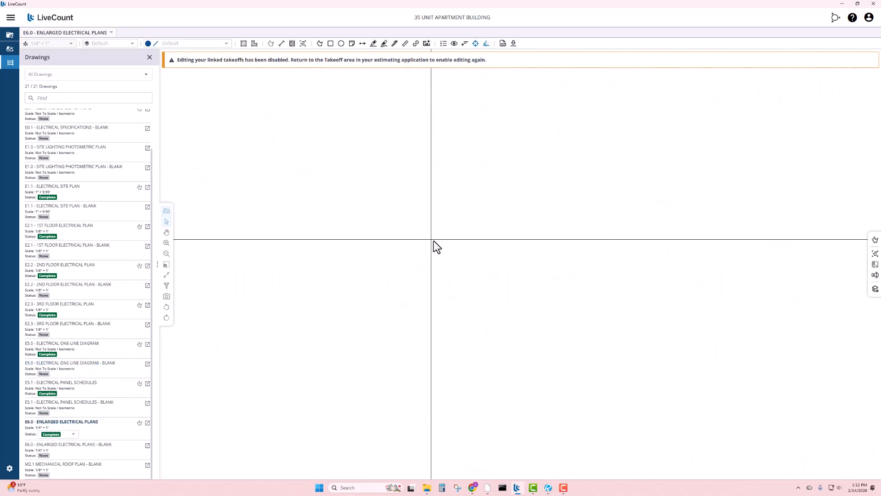
pyautogui.scroll(6, 551, 140)
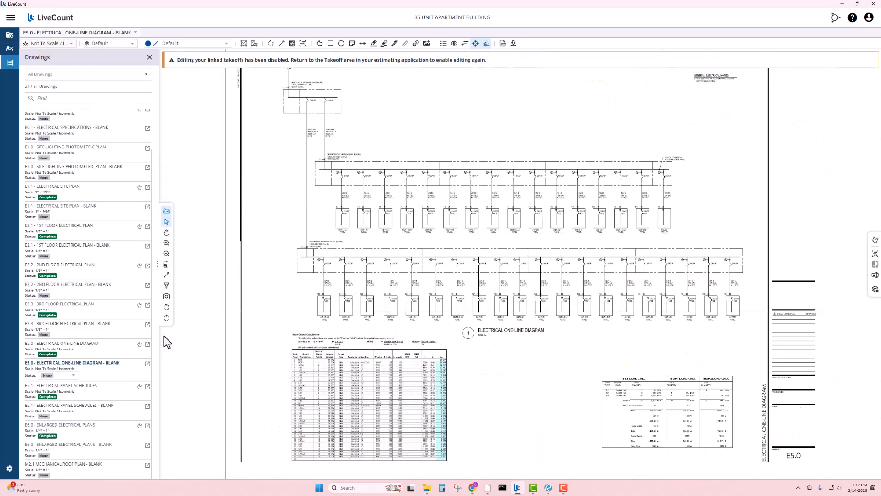
# Open the completed E5.0 electrical one-line diagram and check the quoted materials in Accubid
pyautogui.click(77, 352)
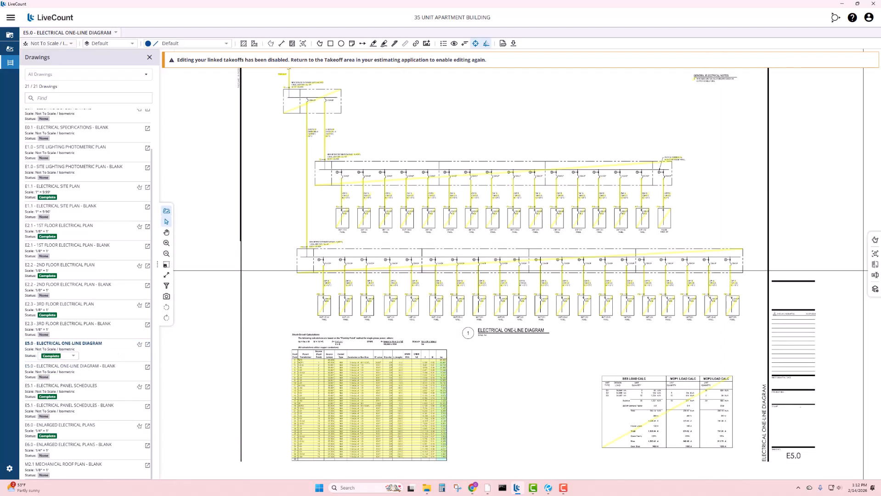
pyautogui.hotkey('alt', 'Tab')
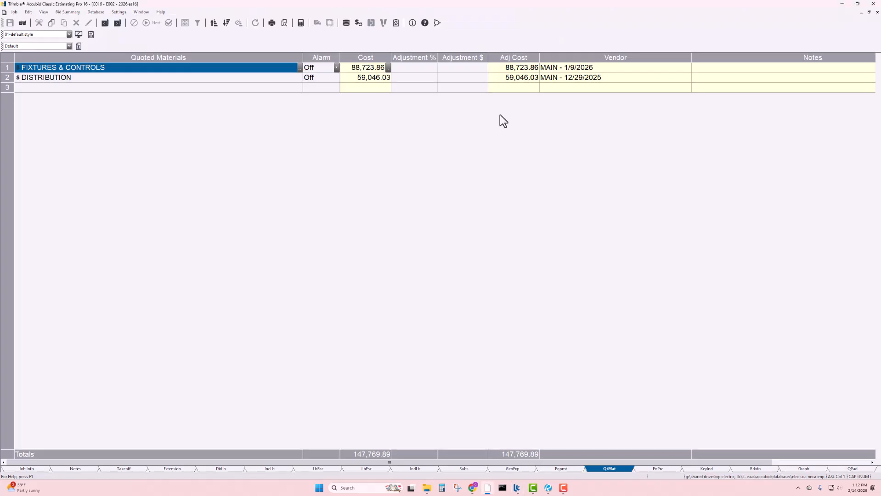
pyautogui.hotkey('alt', 'Tab')
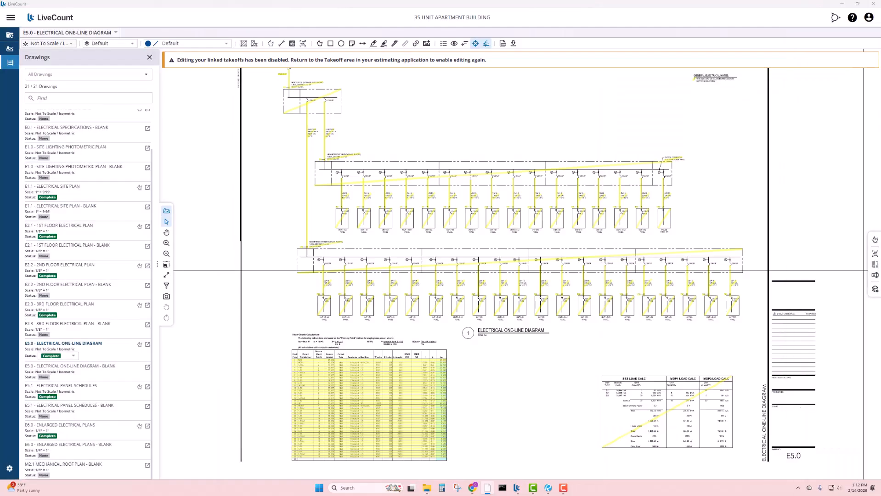
# Switch to the Accubid takeoff and change the takeoff list from fixtures to DISTRIBUTION
pyautogui.hotkey('alt', 'Tab')
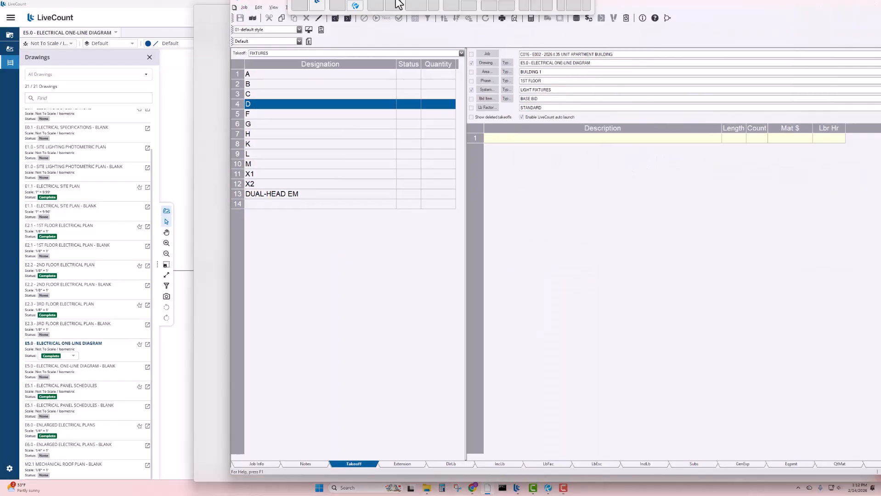
pyautogui.click(32, 58)
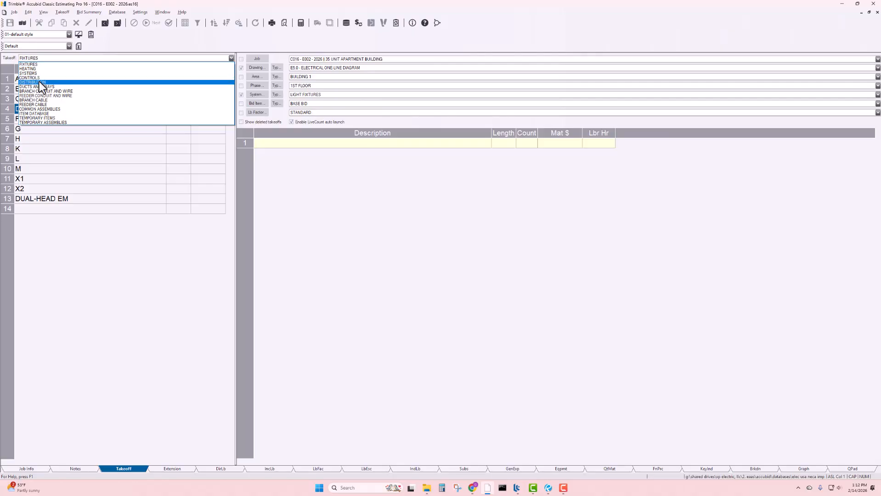
pyautogui.click(38, 81)
pyautogui.click(39, 58)
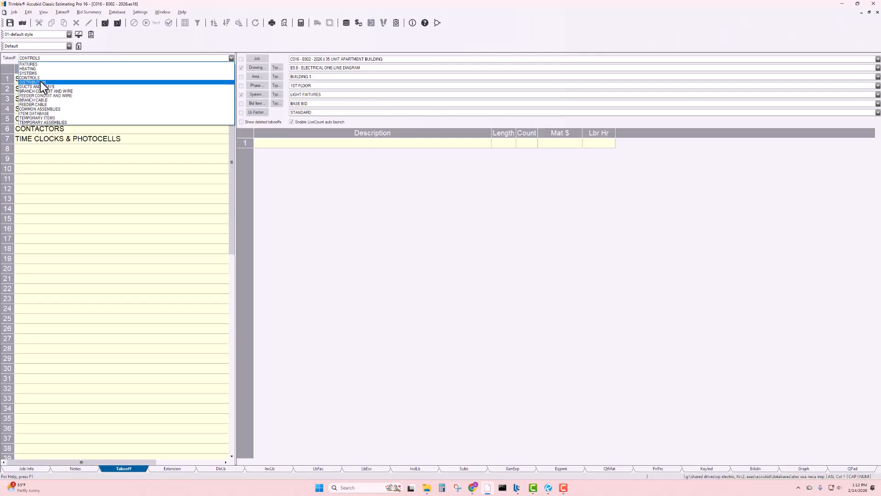
pyautogui.click(42, 83)
pyautogui.click(46, 78)
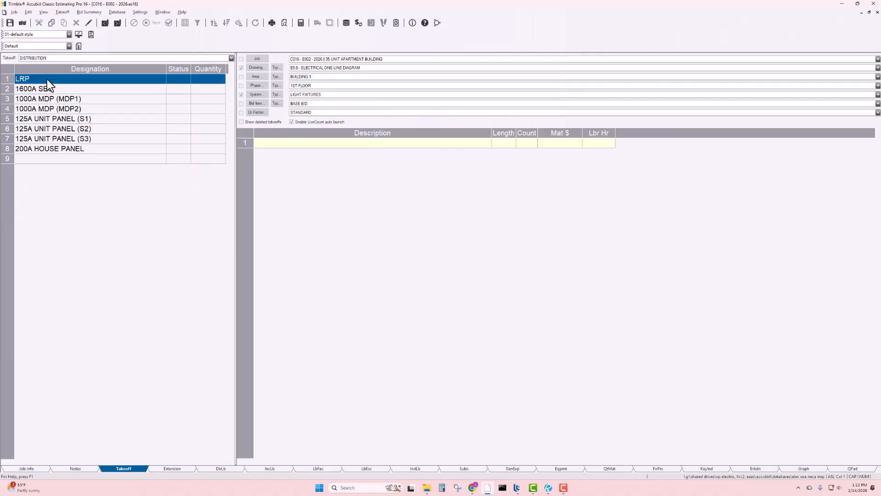
# Open the 1600A SES designation, inspect its switchgear and fastener items, and return to the distribution list
pyautogui.click(54, 90)
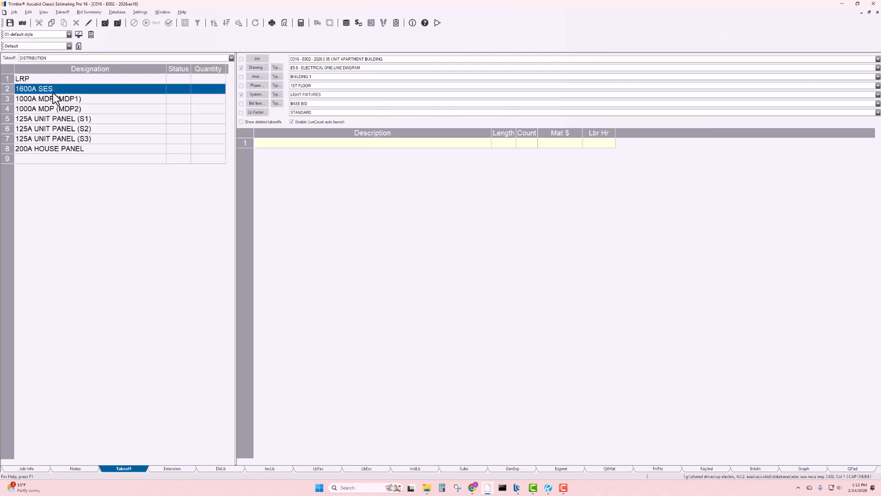
pyautogui.rightClick(48, 89)
pyautogui.click(75, 94)
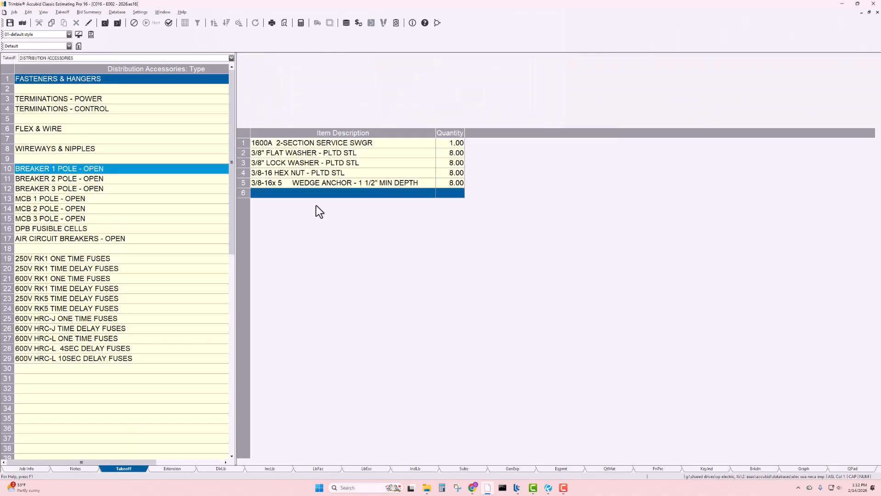
pyautogui.click(303, 150)
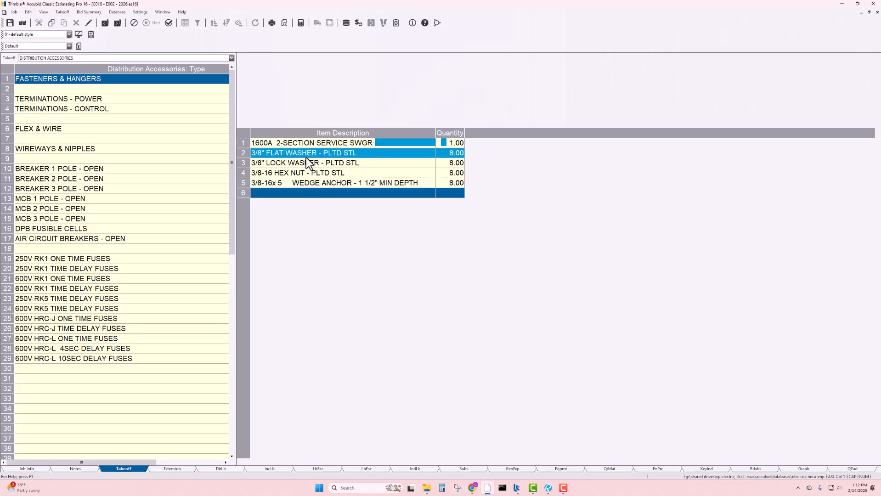
pyautogui.rightClick(308, 153)
pyautogui.click(323, 172)
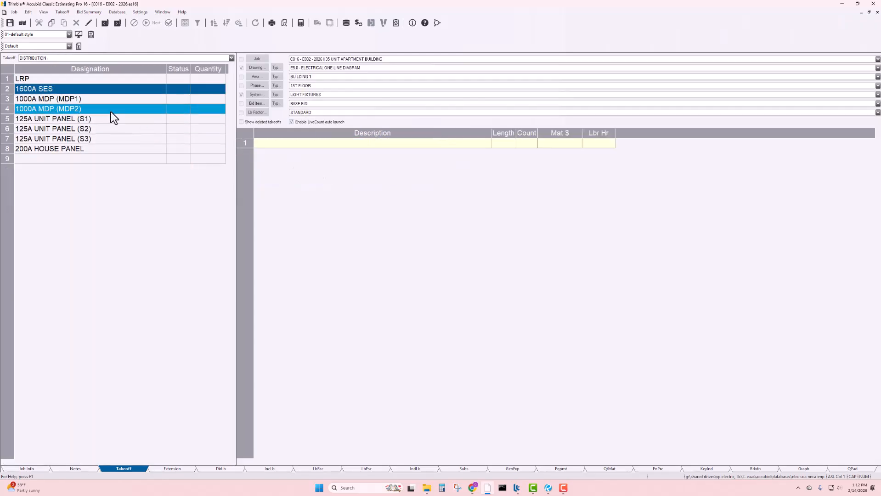
# Open the 1000A MDP (MDP1) designation, inspect its switchboard and fastener items, and return to the distribution list
pyautogui.rightClick(97, 99)
pyautogui.click(116, 103)
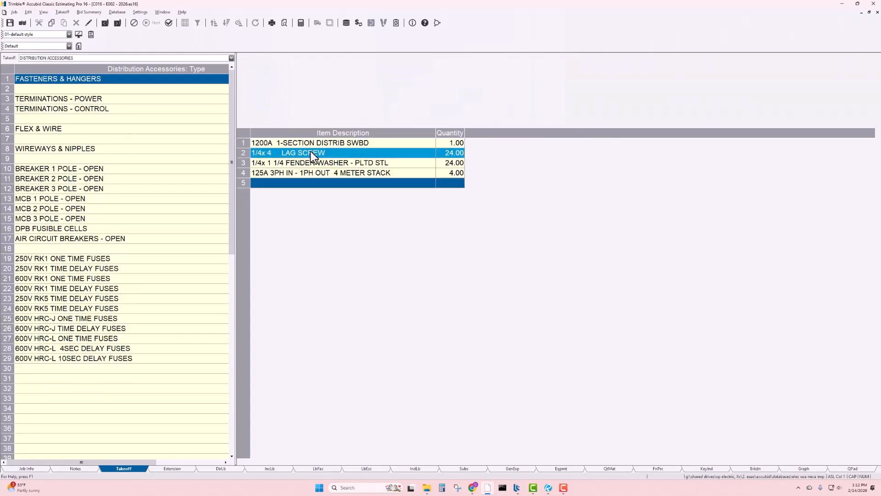
pyautogui.click(306, 146)
pyautogui.rightClick(305, 146)
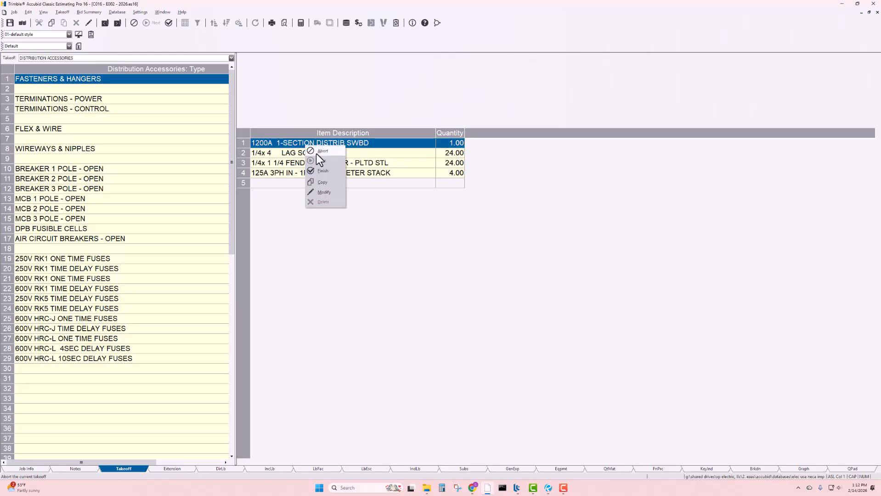
pyautogui.click(318, 161)
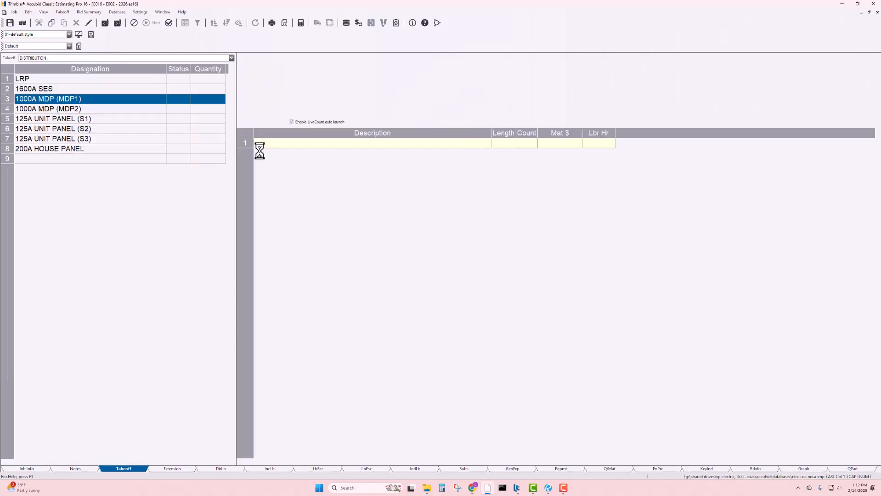
# Reopen the 1000A MDP (MDP1) designation, check its 125A meter stack item, and close it again
pyautogui.rightClick(72, 99)
pyautogui.click(91, 106)
pyautogui.click(313, 172)
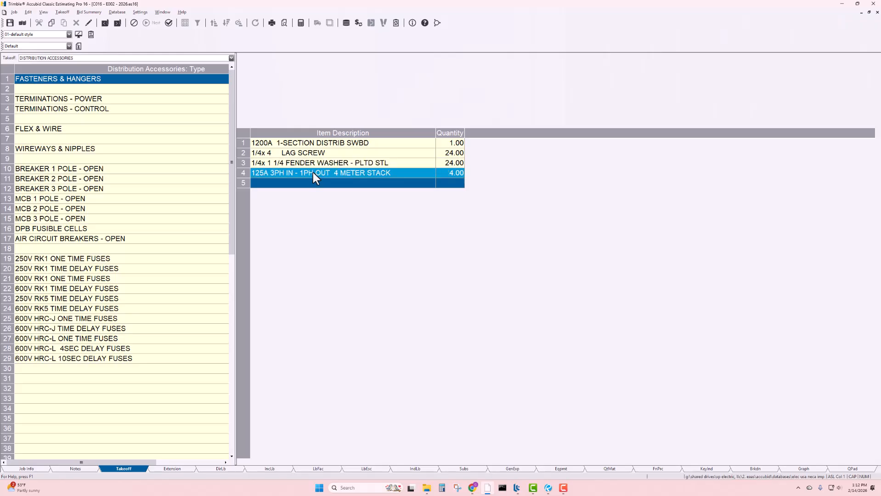
pyautogui.rightClick(329, 146)
pyautogui.click(342, 161)
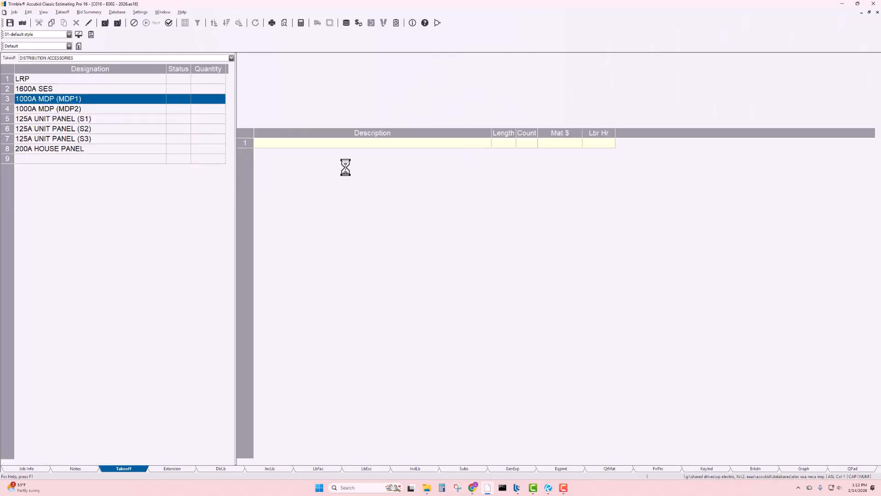
# Open the 1000A MDP (MDP2) designation, inspect its switchboard, fastener and meter stack items, and return to the distribution list
pyautogui.rightClick(88, 112)
pyautogui.click(119, 115)
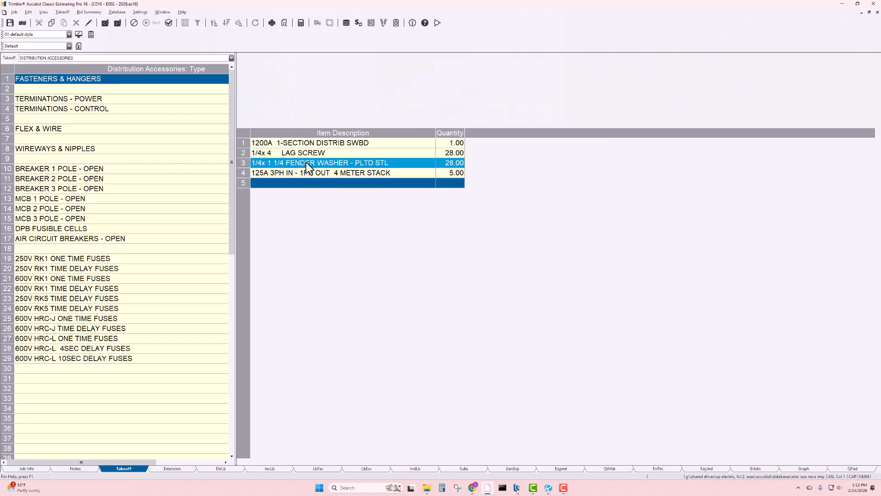
pyautogui.click(294, 173)
pyautogui.rightClick(304, 144)
pyautogui.click(328, 171)
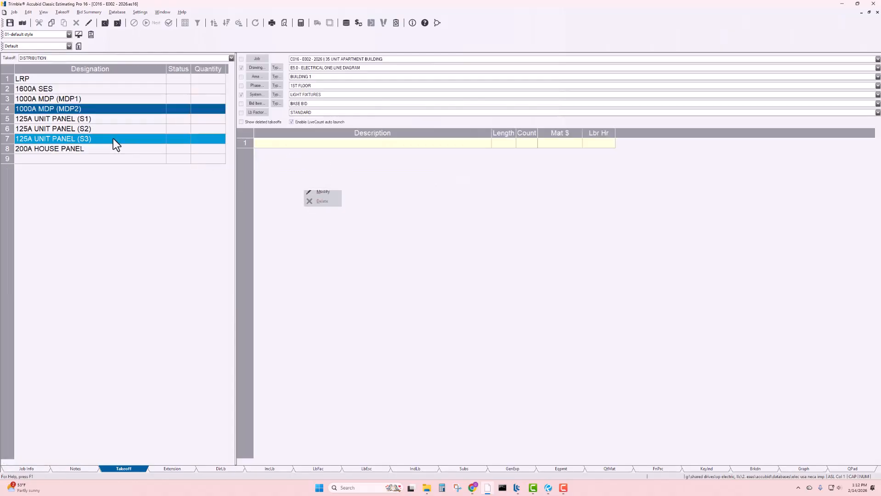
# Open the 125A UNIT PANEL (S1) designation, inspect its breaker panel, screw, washer and bushing items, and close it
pyautogui.click(74, 120)
pyautogui.rightClick(75, 120)
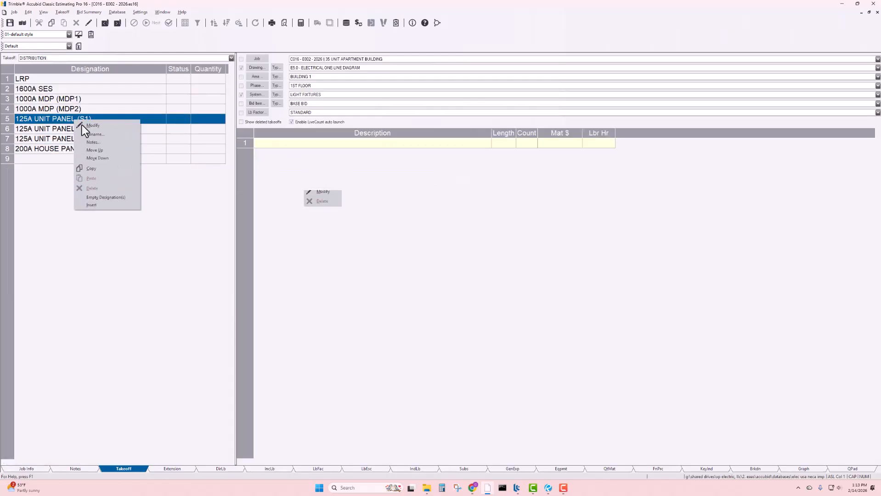
pyautogui.click(93, 126)
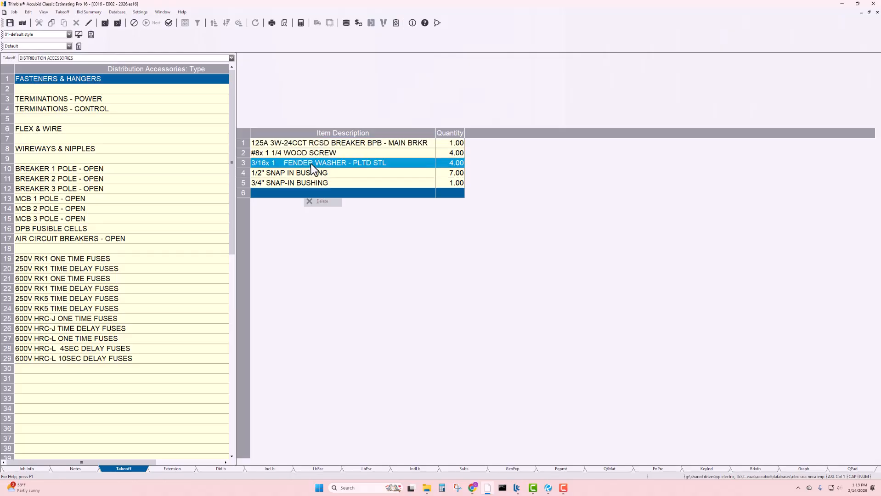
pyautogui.rightClick(322, 145)
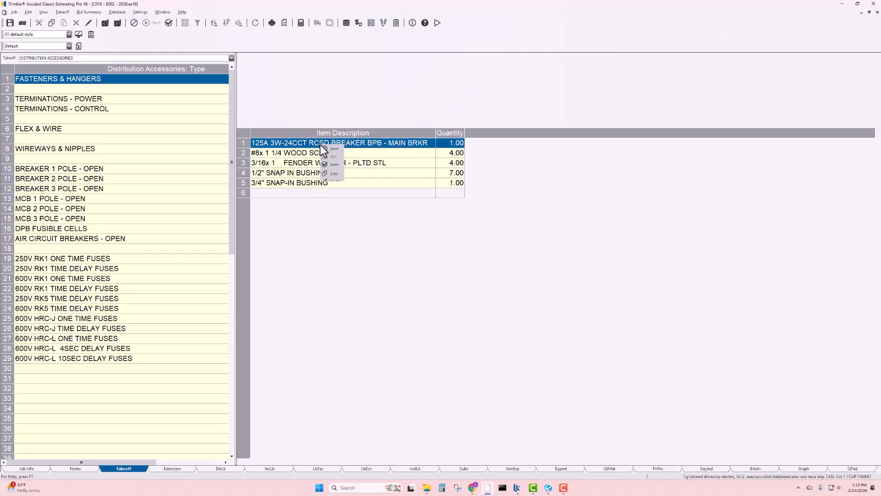
pyautogui.click(337, 167)
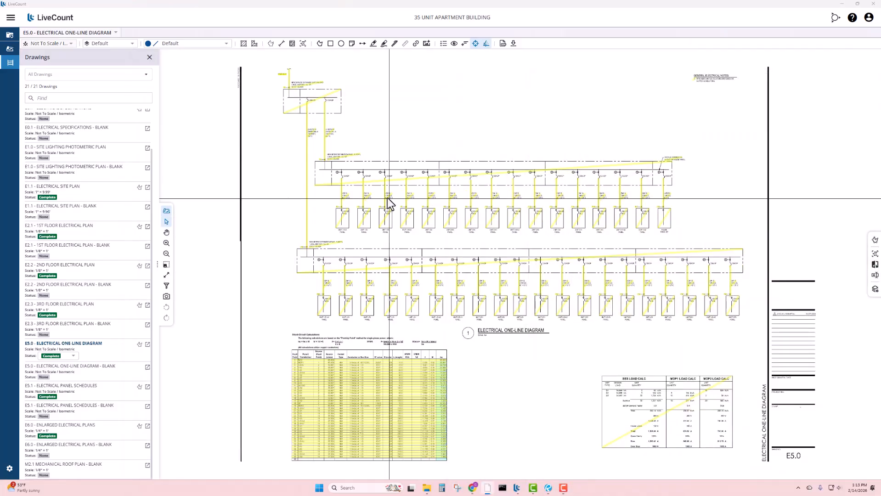
# Switch to Revu and review the switchgear quantities in the GEAR QR request, along with the lot price in the GEAR QUOTE document
pyautogui.hotkey('alt', 'Tab')
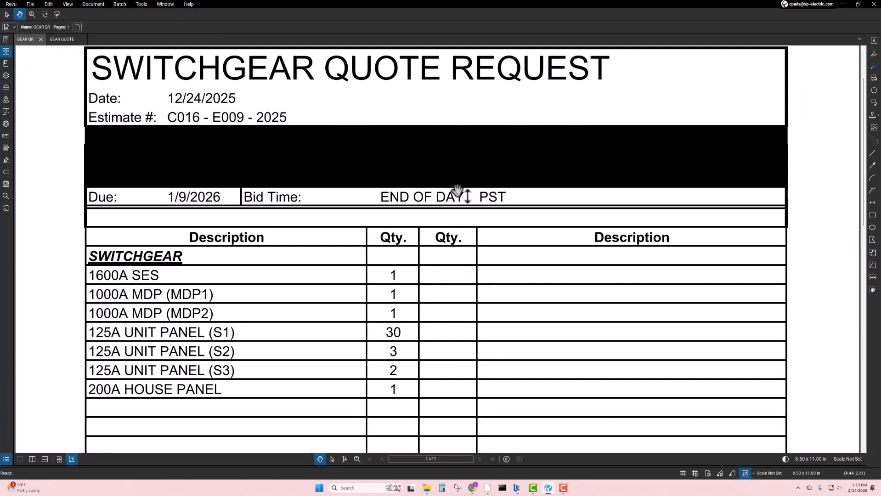
pyautogui.scroll(-2, 458, 190)
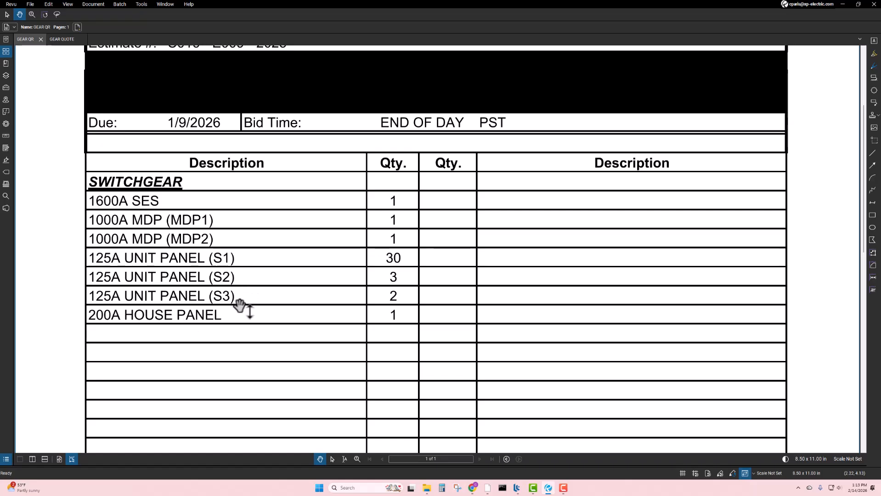
pyautogui.click(57, 40)
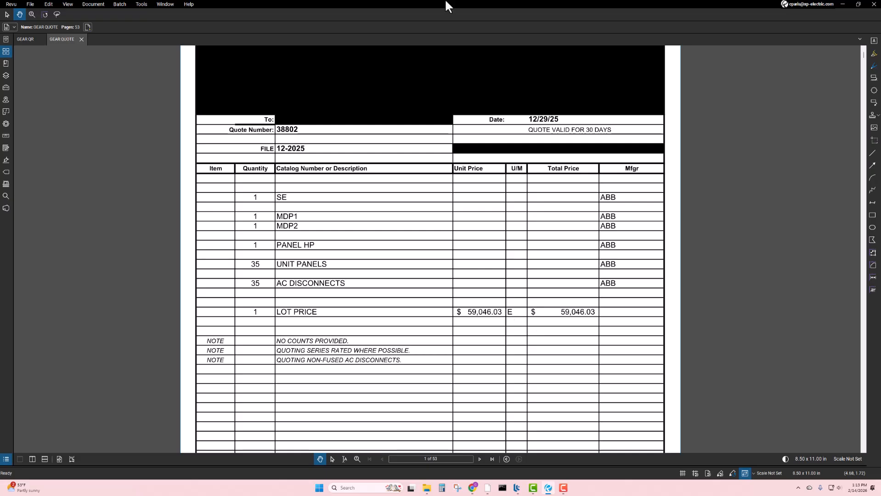
pyautogui.moveTo(446, 1); pyautogui.dragTo(1, 55)
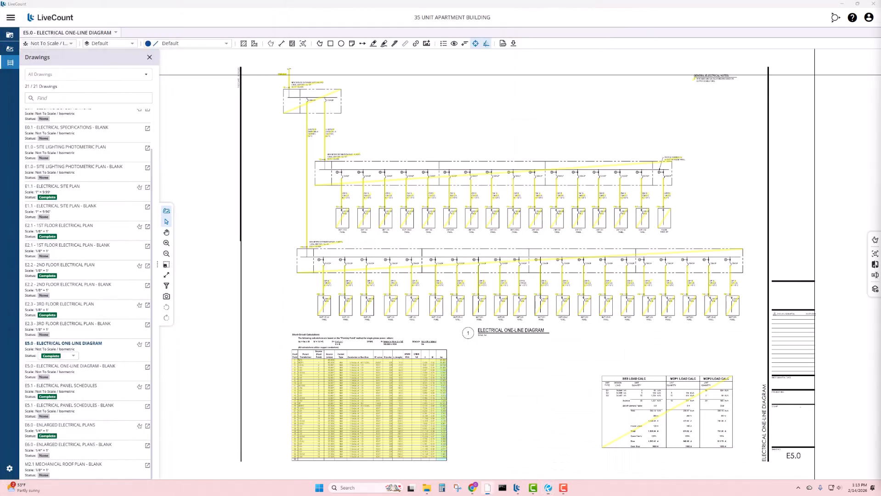
# Switch to Accubid and check the DISTRIBUTION cost in the quoted materials against the gear quote
pyautogui.hotkey('alt', 'Tab')
pyautogui.click(609, 468)
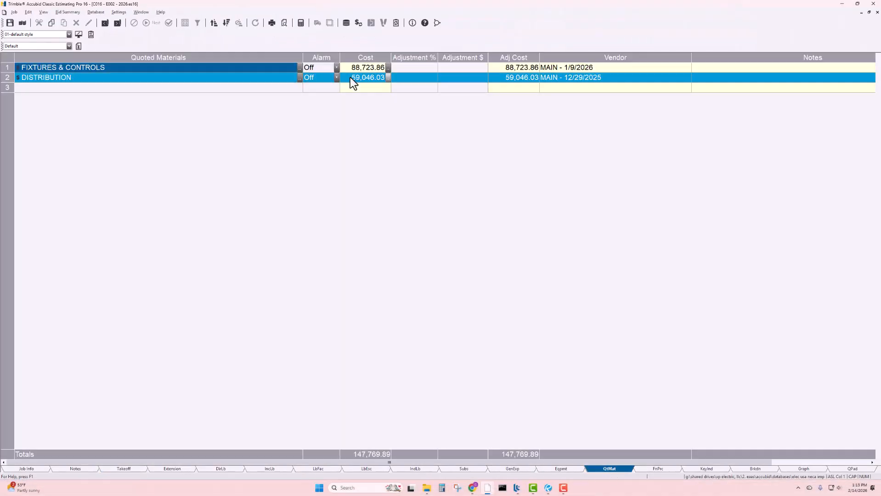
pyautogui.click(107, 77)
pyautogui.click(363, 79)
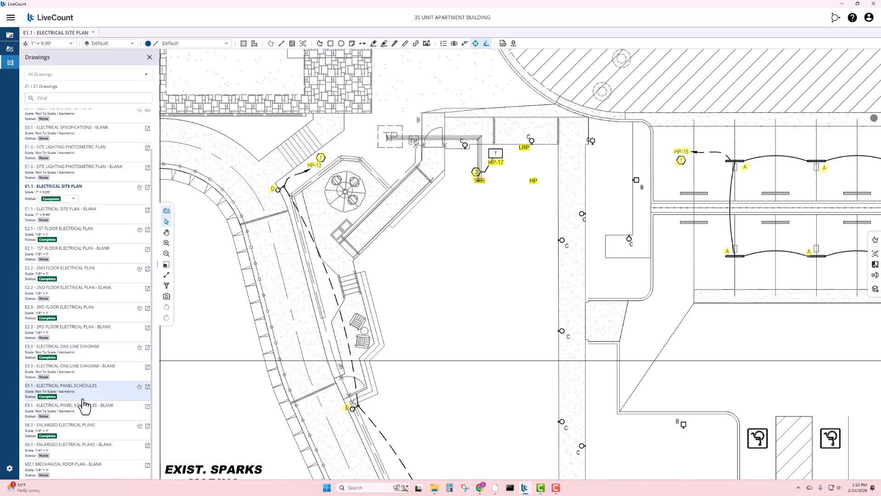
# In LiveCount, check the service entrance switchboard feed on the E5.0 one-line diagram and its conduit route on the E1.1 site plan
pyautogui.click(80, 355)
pyautogui.scroll(5, 303, 70)
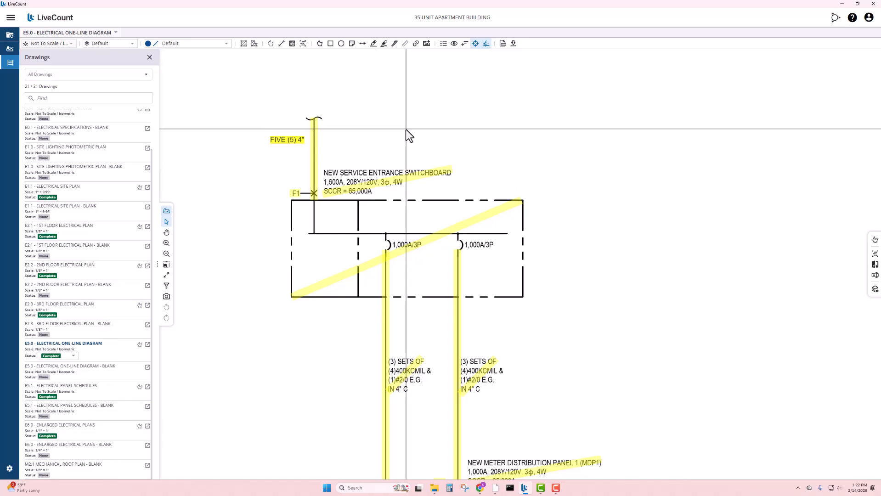
pyautogui.hotkey('alt', 'Left')
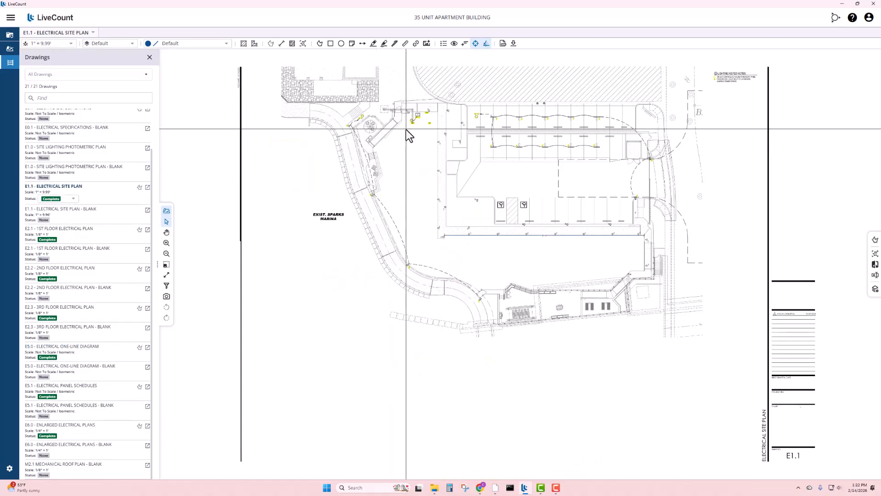
pyautogui.scroll(5, 394, 98)
pyautogui.scroll(3, 422, 130)
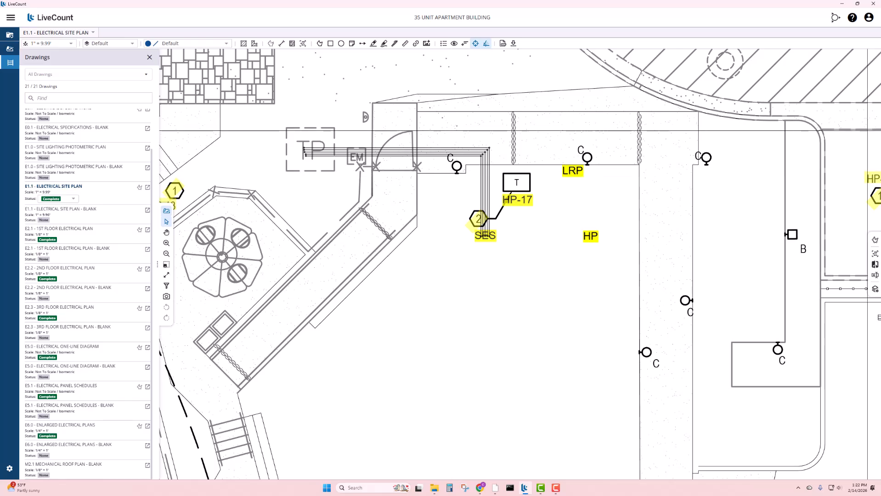
pyautogui.scroll(-1, 324, 156)
pyautogui.scroll(-1, 324, 156)
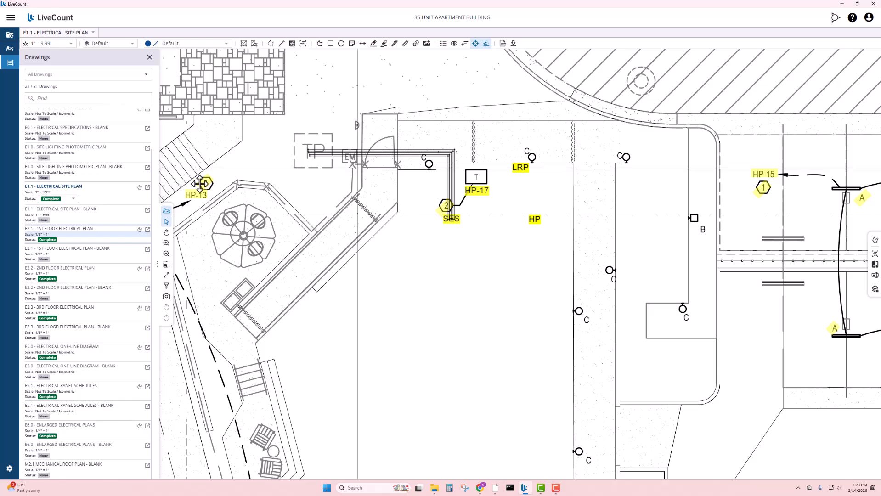
# Open the E2.1 1st floor electrical plan and examine the unit panel feeders leaving the electrical service room
pyautogui.click(67, 229)
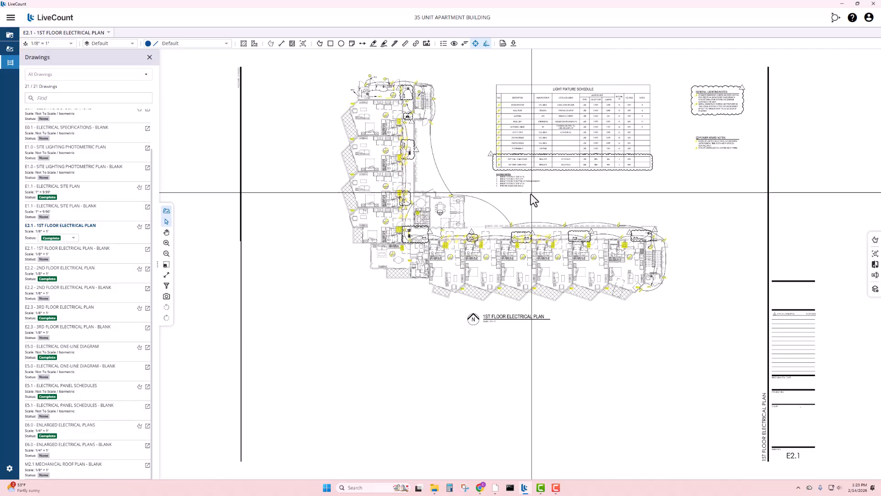
pyautogui.scroll(3, 525, 182)
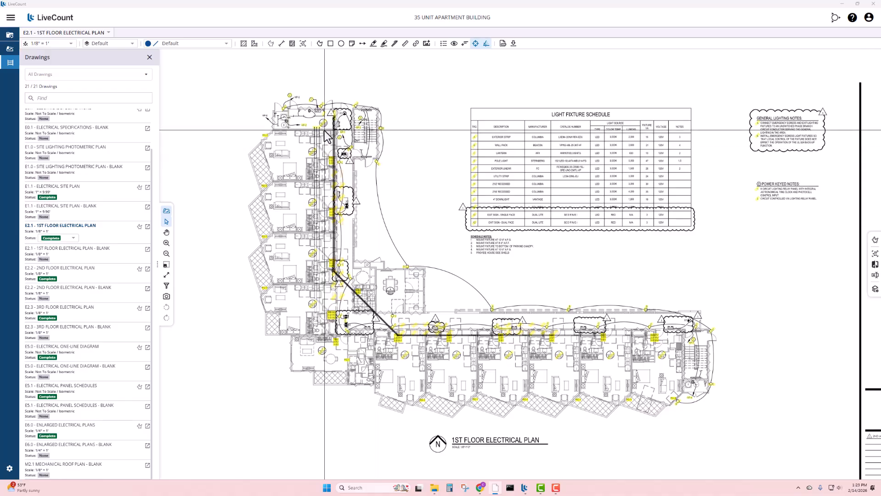
pyautogui.scroll(5, 325, 103)
pyautogui.scroll(-5, 325, 104)
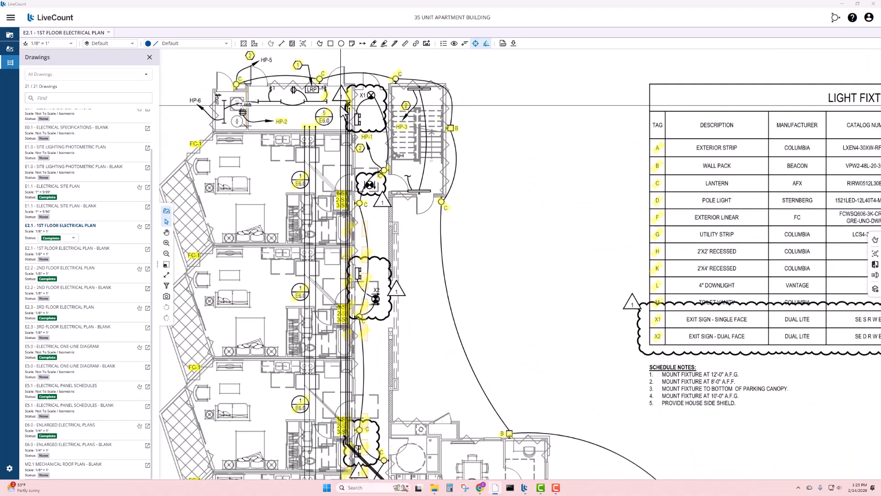
pyautogui.scroll(5, 342, 115)
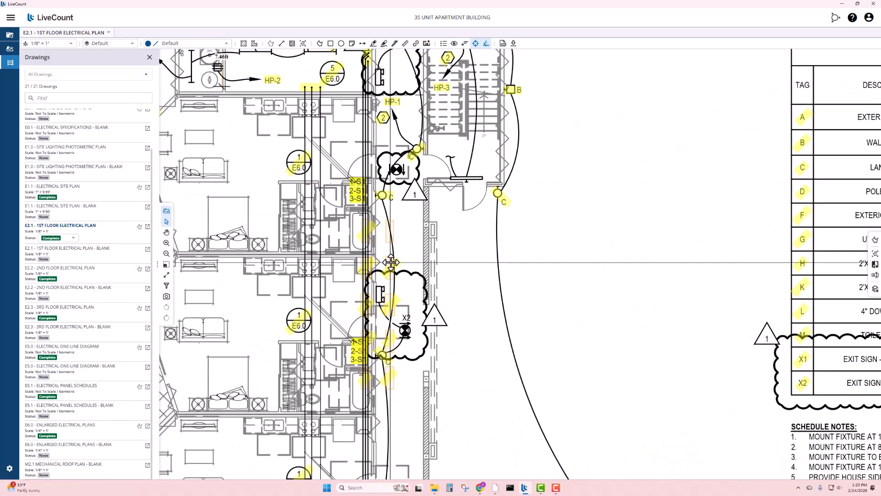
# Trace the unit panel feeders on the 1st floor plan down the corridor, around the building corner and along the other wing
pyautogui.scroll(-5, 393, 262)
pyautogui.moveTo(396, 262); pyautogui.dragTo(389, 140)
pyautogui.moveTo(384, 289); pyautogui.dragTo(324, 149)
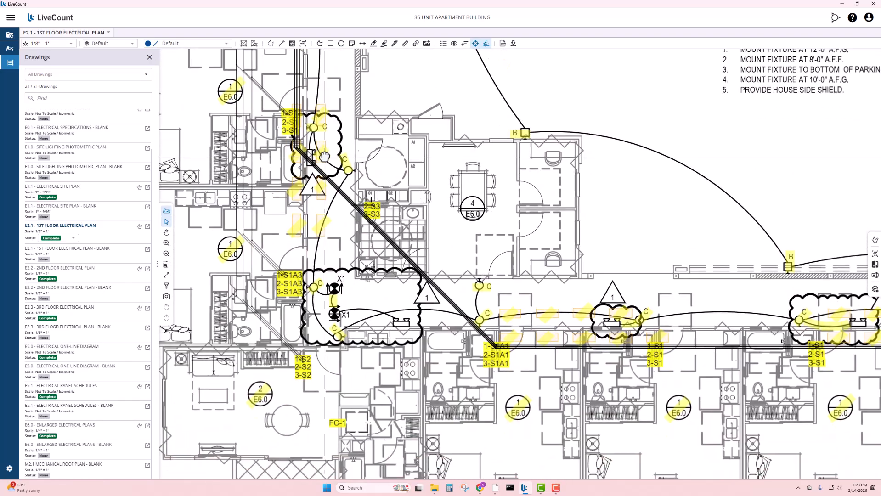
pyautogui.scroll(-2, 341, 207)
pyautogui.moveTo(346, 180); pyautogui.dragTo(349, 263)
pyautogui.scroll(-2, 349, 263)
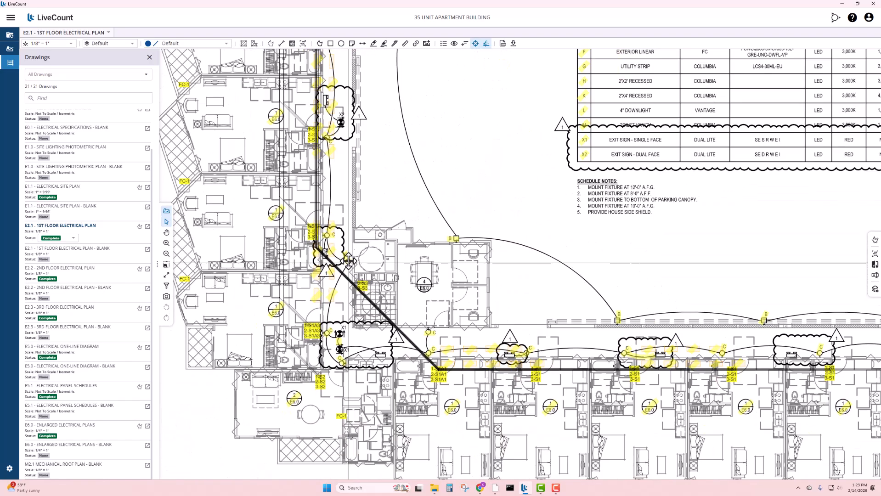
pyautogui.moveTo(703, 370); pyautogui.dragTo(533, 364)
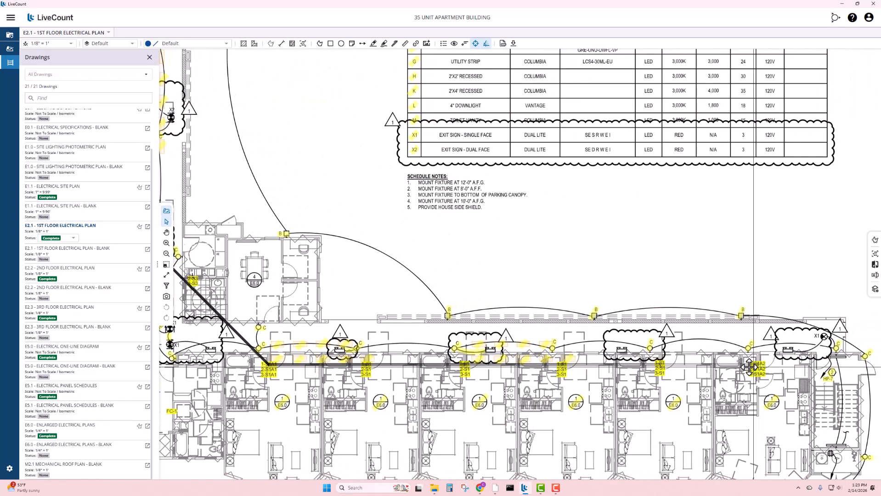
pyautogui.scroll(6, 658, 375)
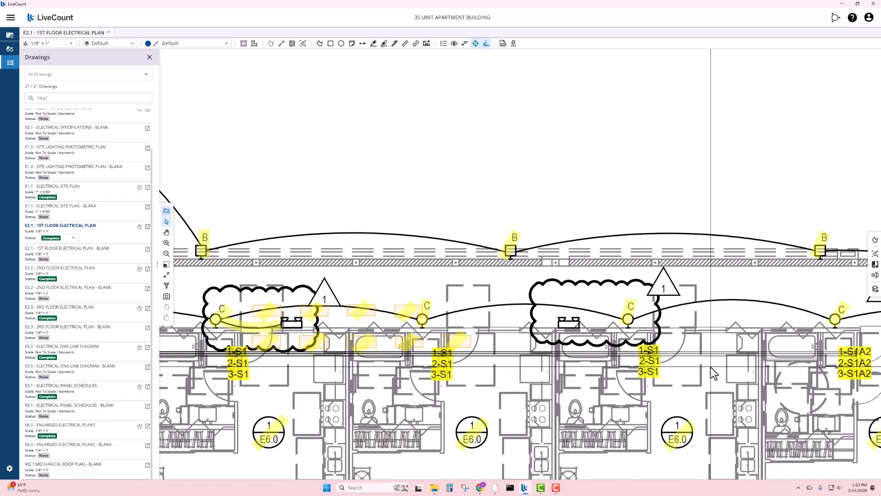
pyautogui.scroll(-6, 710, 367)
pyautogui.scroll(1, 663, 329)
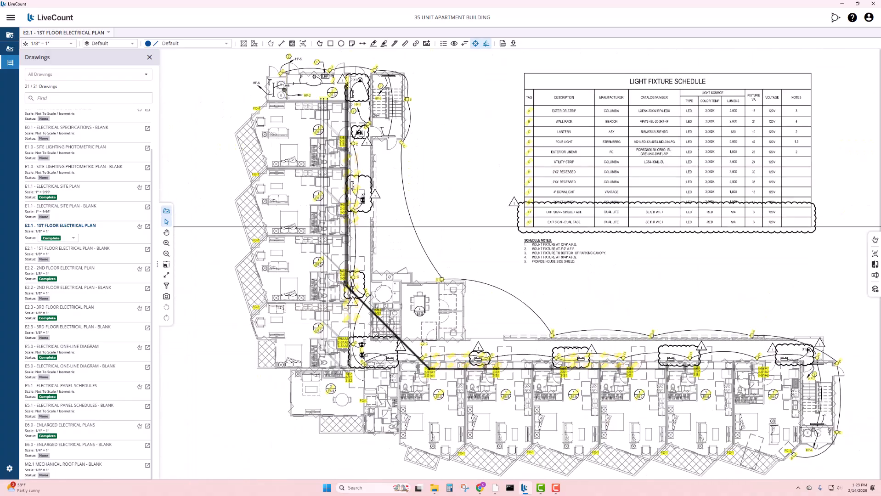
# Switch to the Accubid takeoff and review the 1-1/2" PVC unit feeder entries by floor under ALTERNATE #4 - COPPER FEEDERS
pyautogui.press('super+shift+Left')
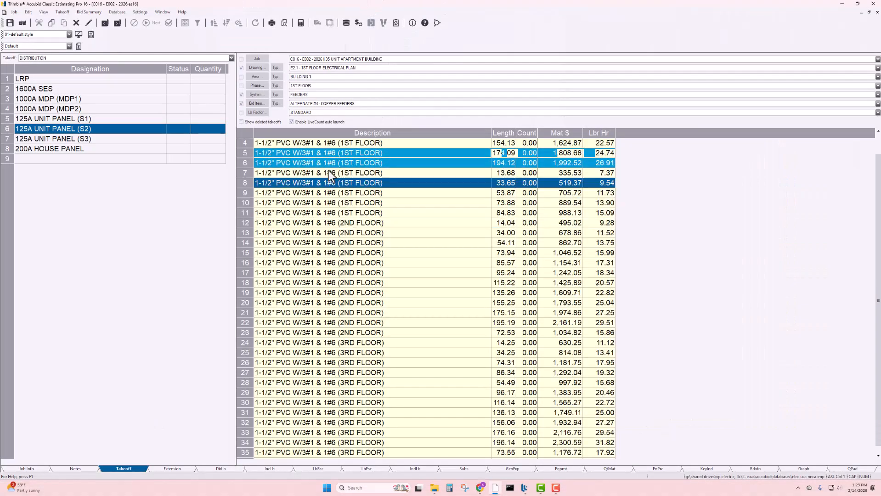
pyautogui.scroll(-1, 342, 198)
pyautogui.scroll(4, 354, 227)
pyautogui.scroll(-1, 356, 232)
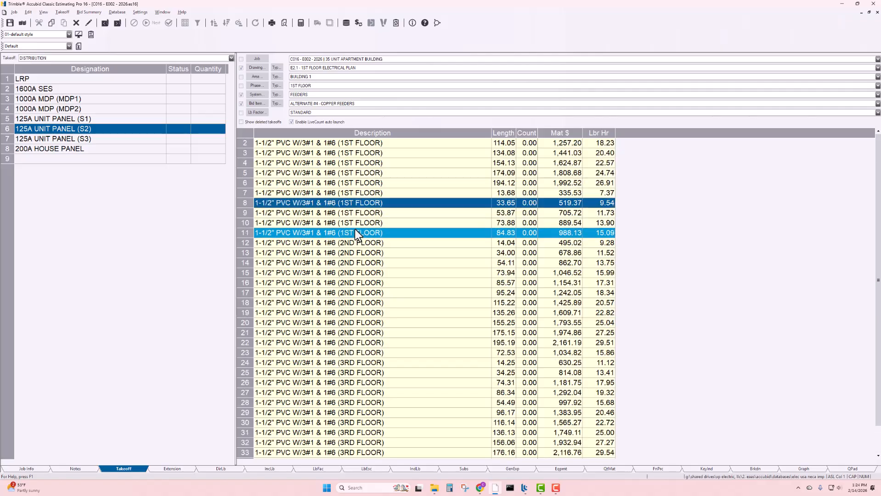
pyautogui.scroll(1, 356, 234)
# Return to LiveCount, open E6.0 Enlarged Electrical Plans, and examine the MDP1 and MDP2 feeder routing in the service room plan
pyautogui.press('super+shift+Right')
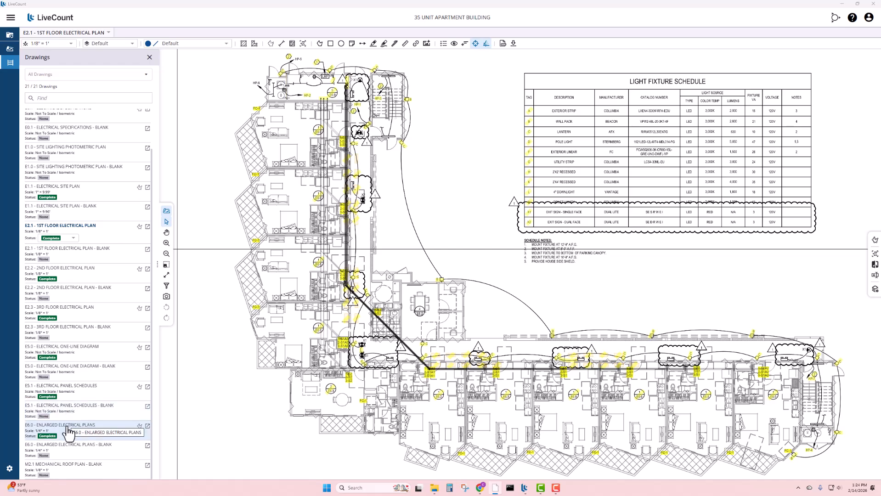
pyautogui.click(69, 432)
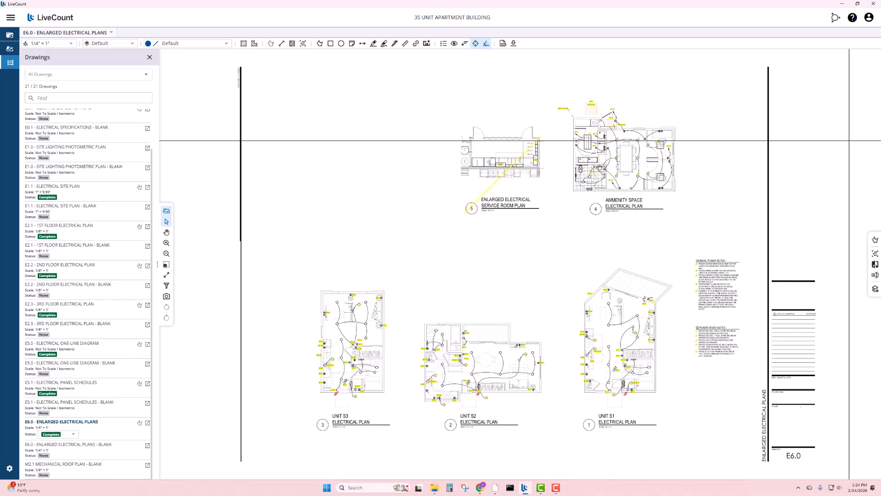
pyautogui.scroll(5, 505, 141)
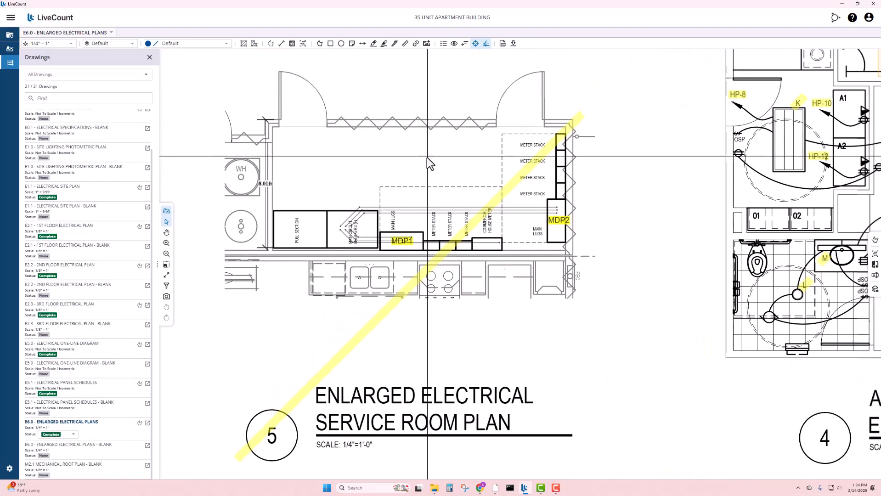
pyautogui.scroll(1, 369, 162)
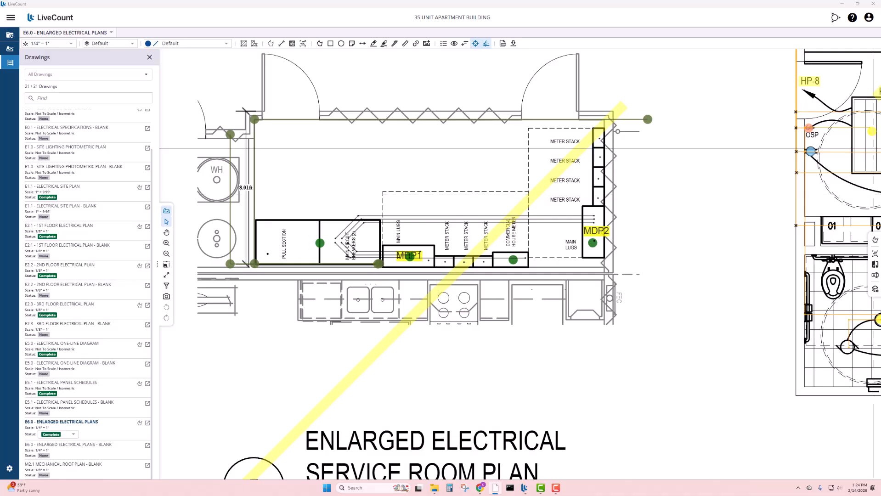
# Switch to the Accubid takeoff and compare E6.0 feeder entries between the ALTERNATE #4 - COPPER FEEDERS and ALTERNATE #5 - ALUMINUM FEEDERS bid items
pyautogui.moveTo(880, 18); pyautogui.dragTo(328, 6)
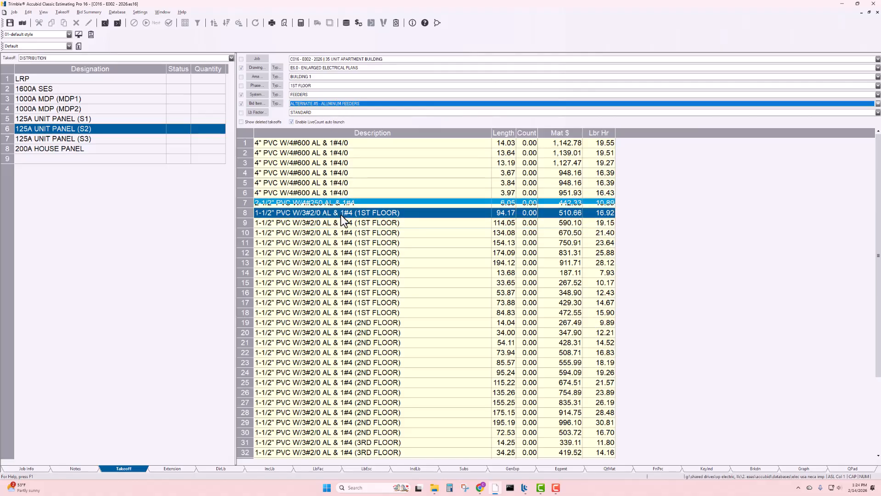
pyautogui.click(316, 104)
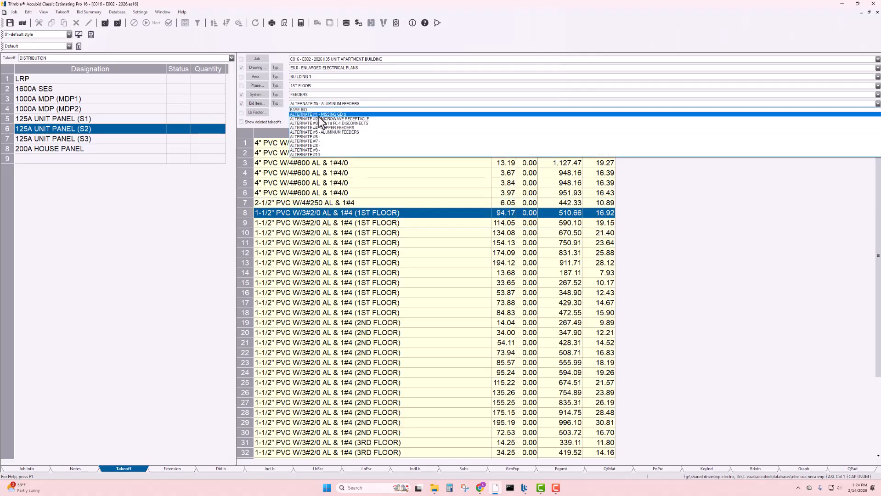
pyautogui.click(319, 128)
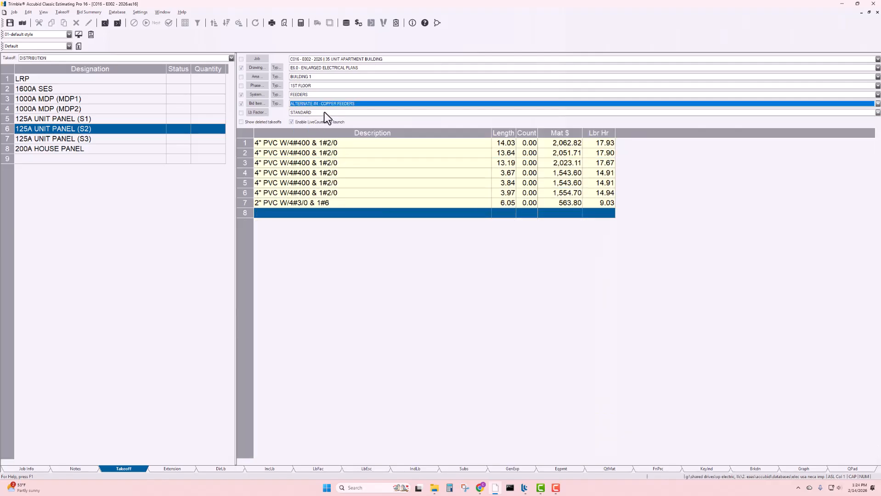
pyautogui.click(326, 102)
pyautogui.click(329, 132)
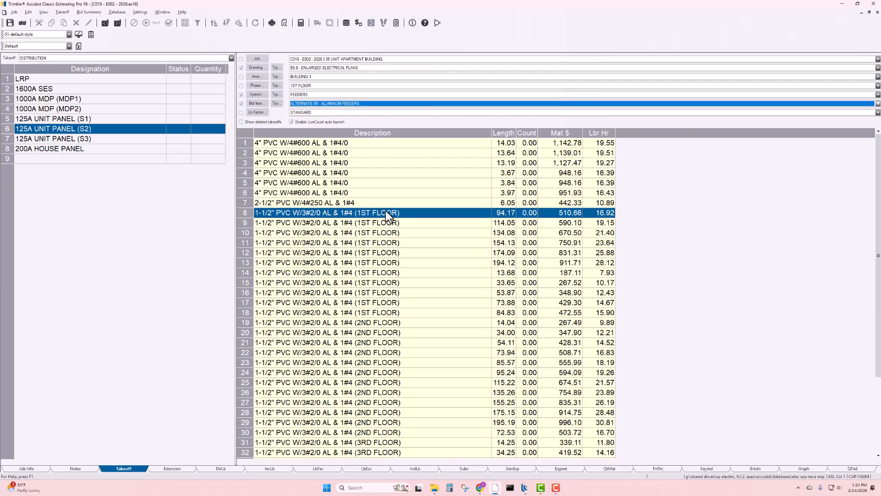
# Review the 1-1/2" PVC unit feeder entries by floor under ALTERNATE #5 - ALUMINUM FEEDERS
pyautogui.moveTo(388, 216); pyautogui.dragTo(399, 332)
pyautogui.click(396, 282)
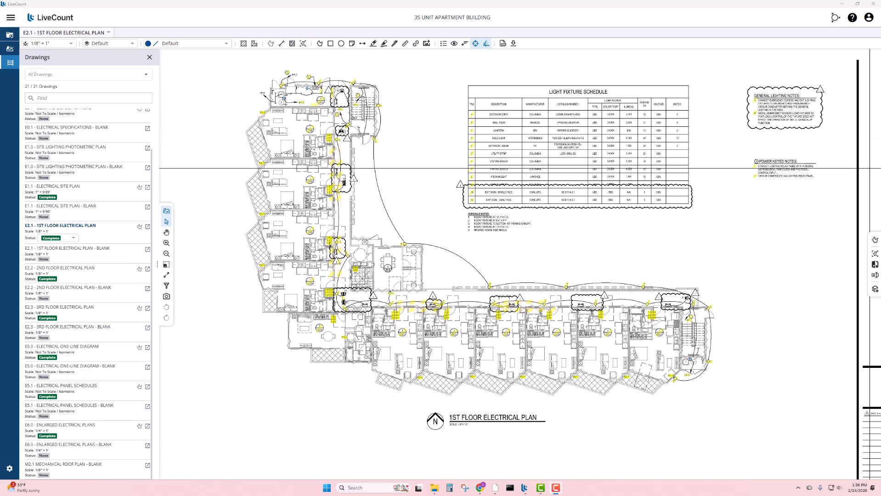
# In the Accubid takeoff for E2.1 wiring devices, open the 20A TR GFI entry, review its assembly items, and exit without changes
pyautogui.moveTo(880, 18); pyautogui.dragTo(358, 6)
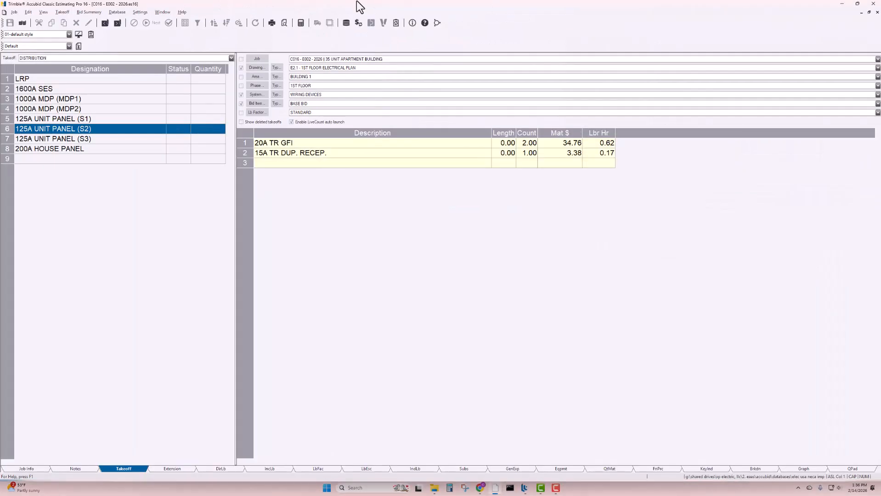
pyautogui.click(347, 147)
pyautogui.rightClick(324, 145)
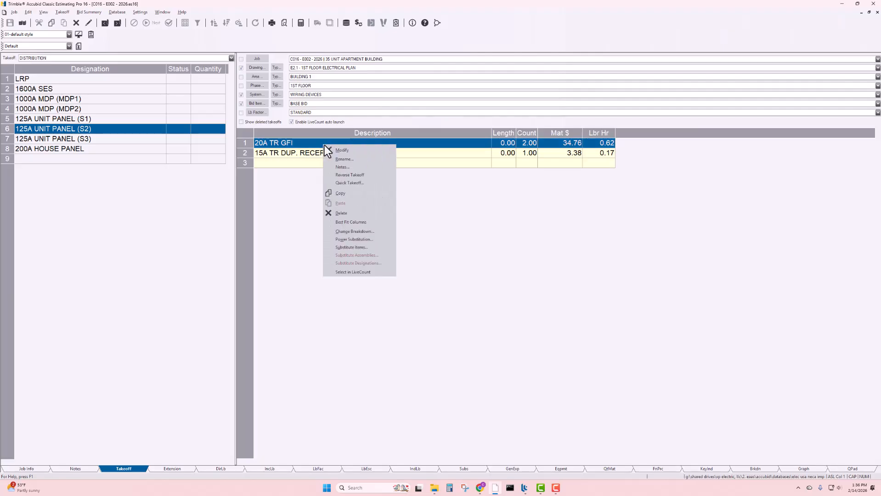
pyautogui.click(336, 150)
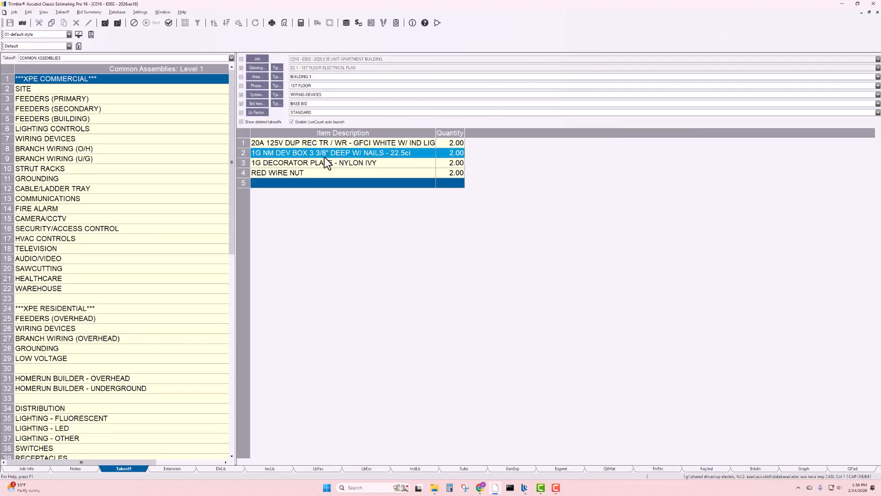
pyautogui.click(320, 145)
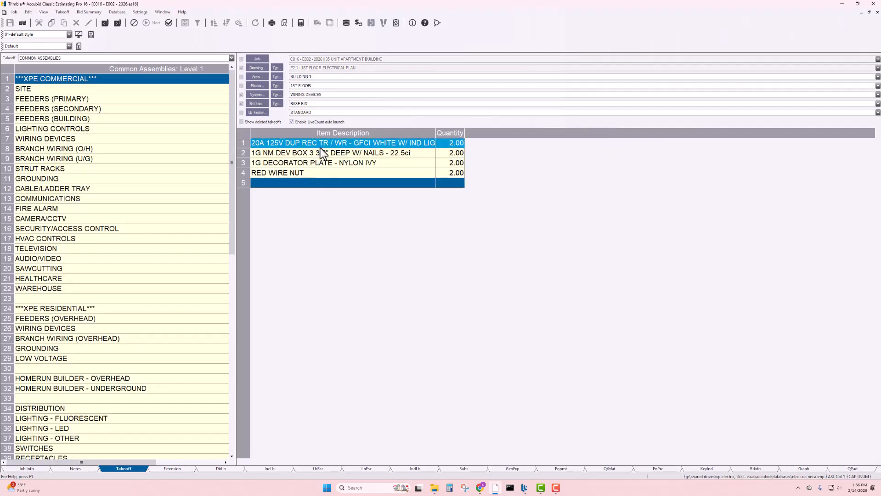
pyautogui.rightClick(320, 147)
pyautogui.click(343, 174)
# Open the 15A TR DUP. RECEP. entry, review its assembly items, and exit without changes
pyautogui.rightClick(314, 154)
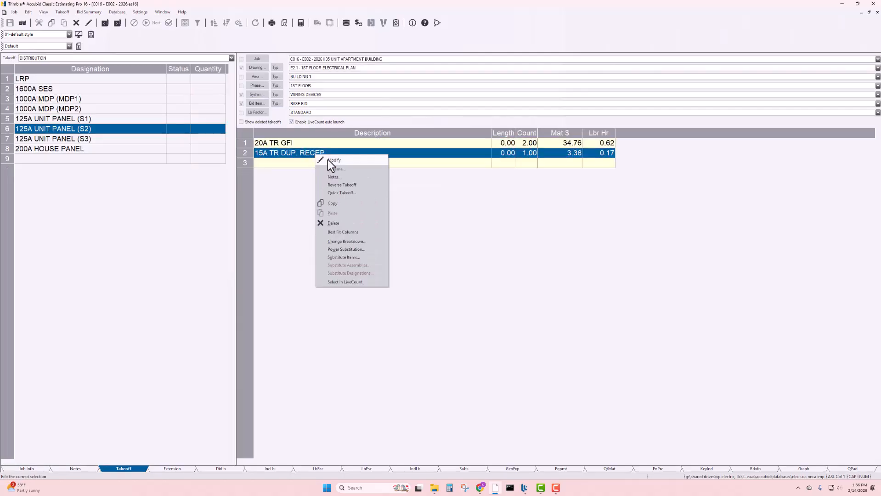
pyautogui.click(327, 160)
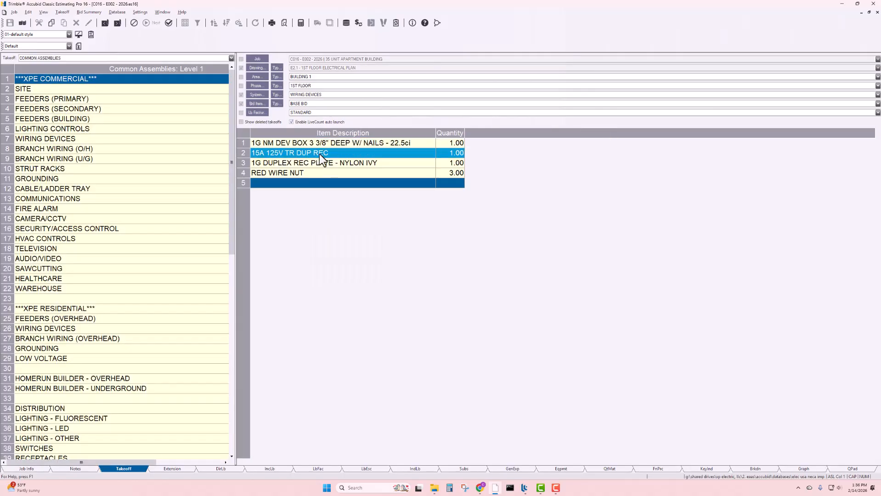
pyautogui.rightClick(323, 161)
pyautogui.click(344, 186)
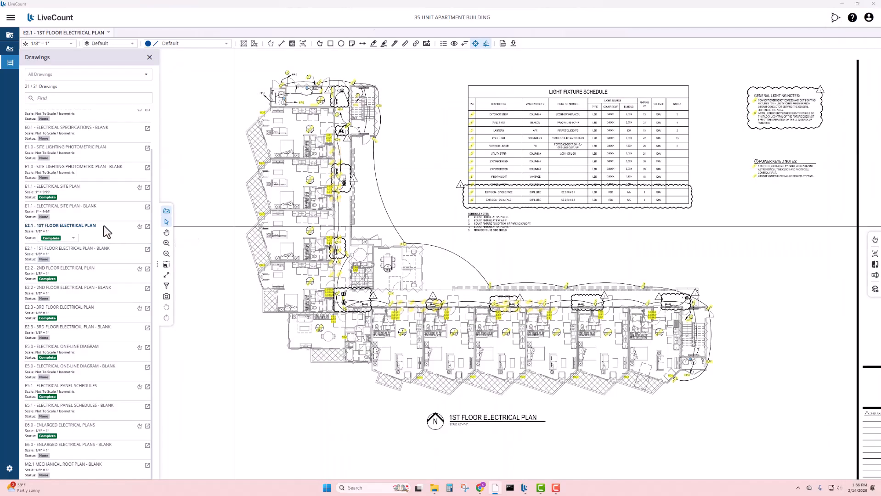
# Switch to LiveCount and view the E2.2 2nd Floor and E2.3 3rd Floor Electrical Plans
pyautogui.click(72, 276)
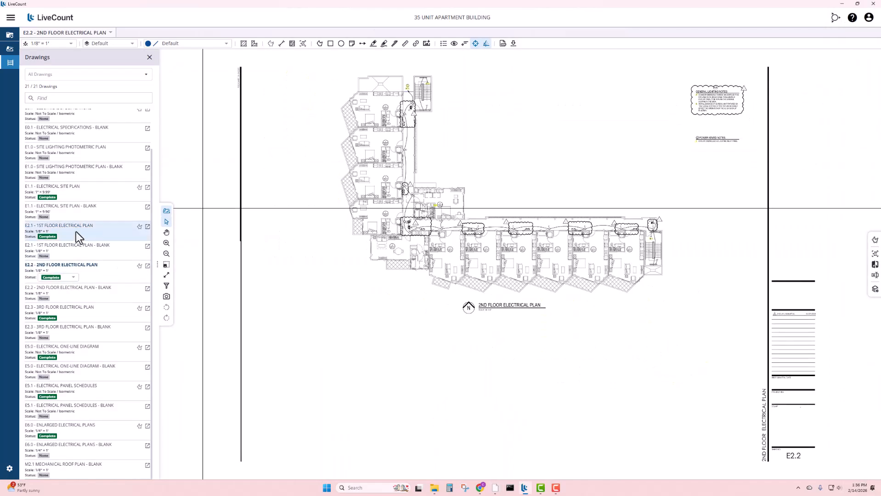
pyautogui.click(68, 316)
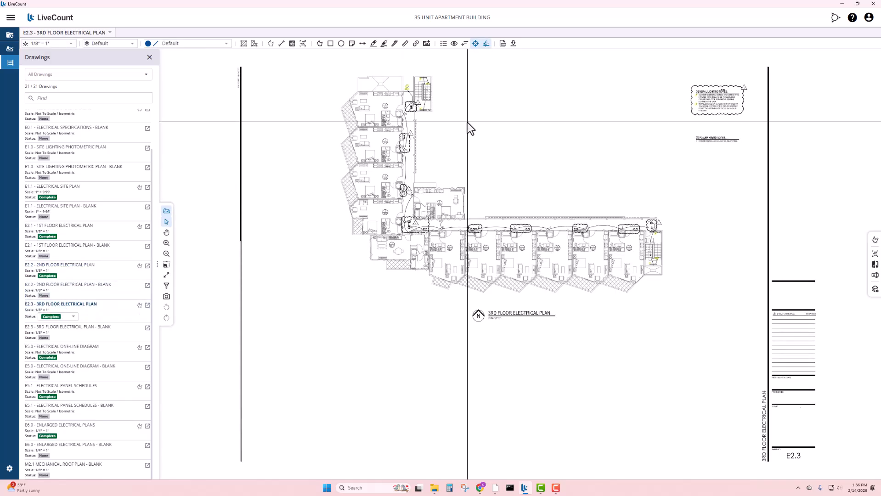
pyautogui.scroll(3, 467, 123)
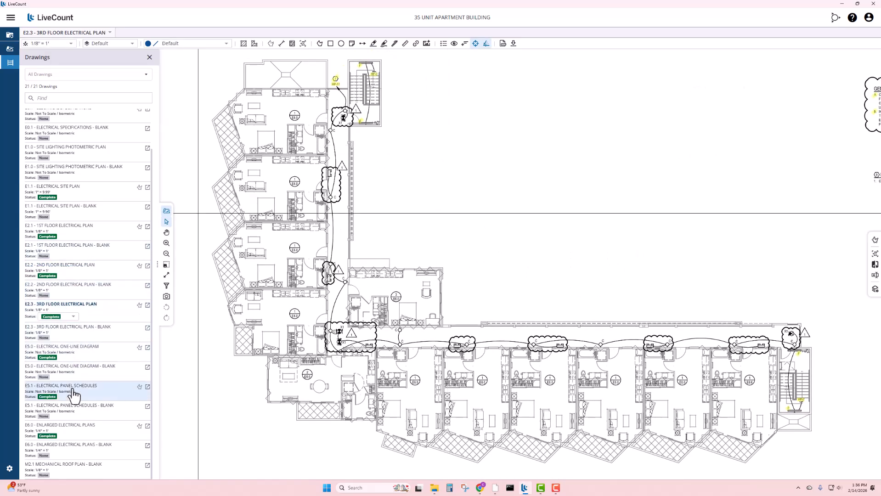
# Open E6.0 Enlarged Electrical Plans and examine the wiring devices marked in the amenity space plan
pyautogui.click(73, 430)
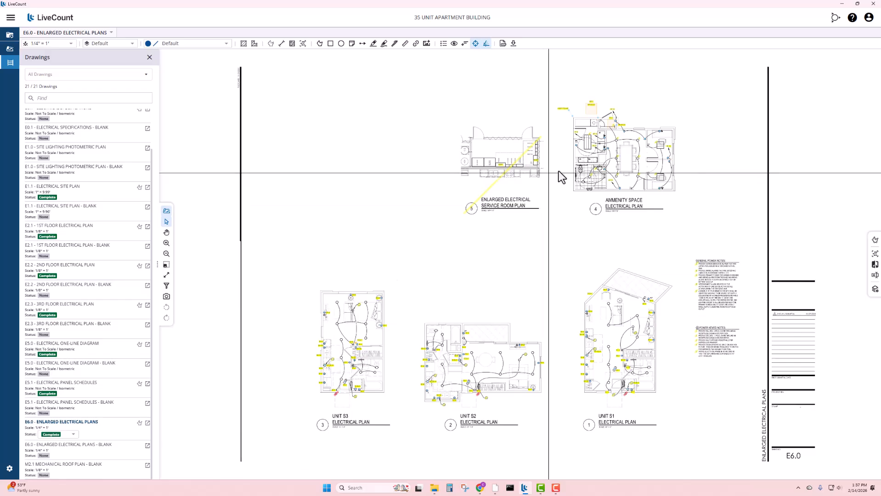
pyautogui.scroll(5, 694, 139)
pyautogui.moveTo(654, 164); pyautogui.dragTo(666, 190)
pyautogui.scroll(2, 541, 176)
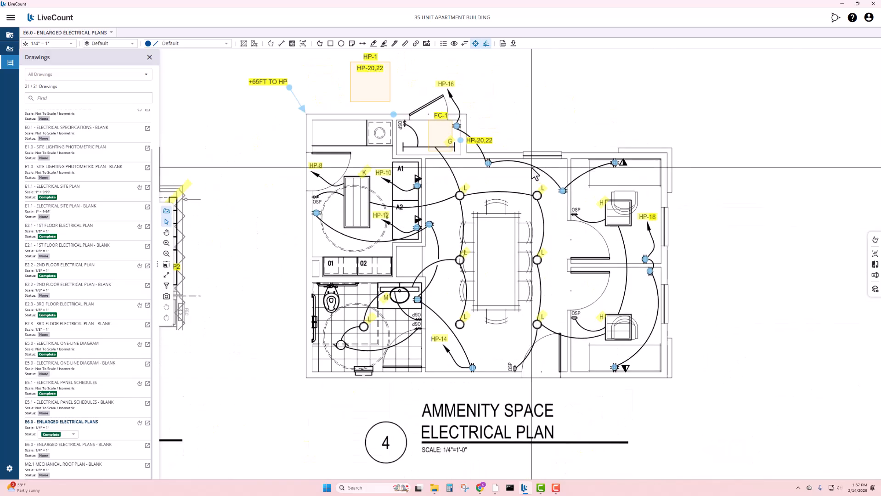
pyautogui.scroll(-1, 536, 173)
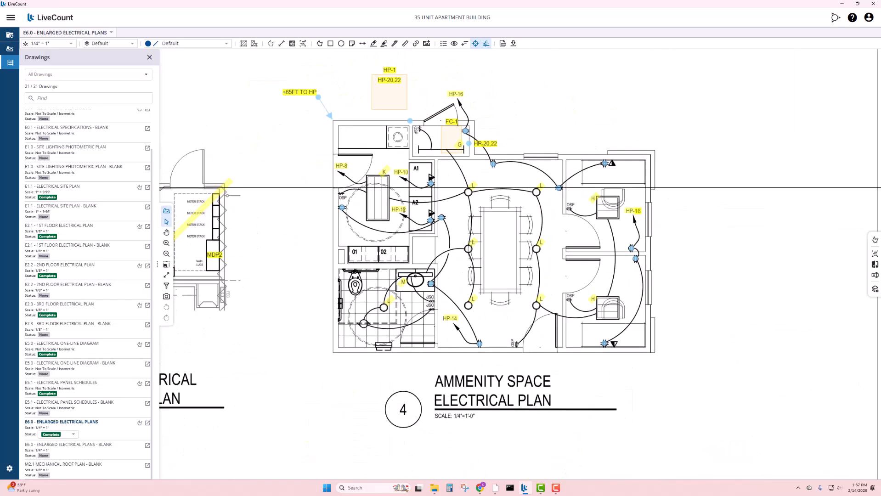
pyautogui.scroll(-3, 474, 206)
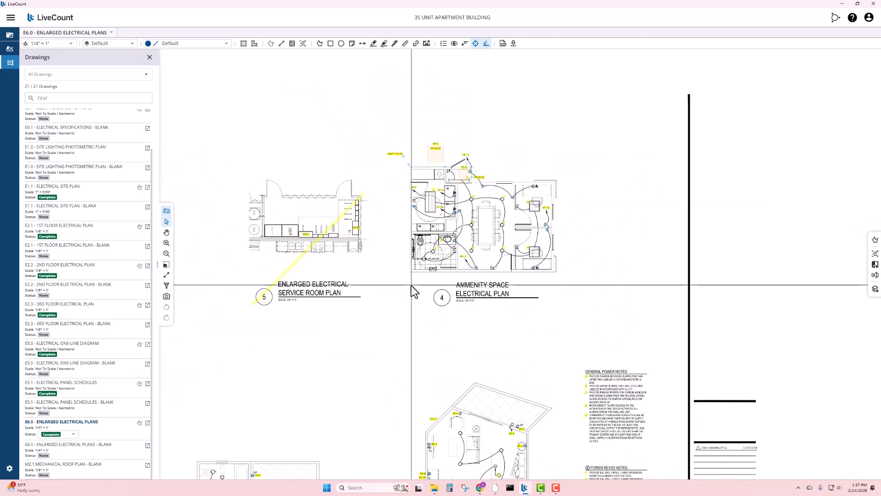
# Examine the Unit S1 wiring devices and display the annotation details of the range and dryer receptacles
pyautogui.moveTo(411, 285); pyautogui.dragTo(427, 80)
pyautogui.scroll(3, 527, 266)
pyautogui.moveTo(528, 268); pyautogui.dragTo(503, 229)
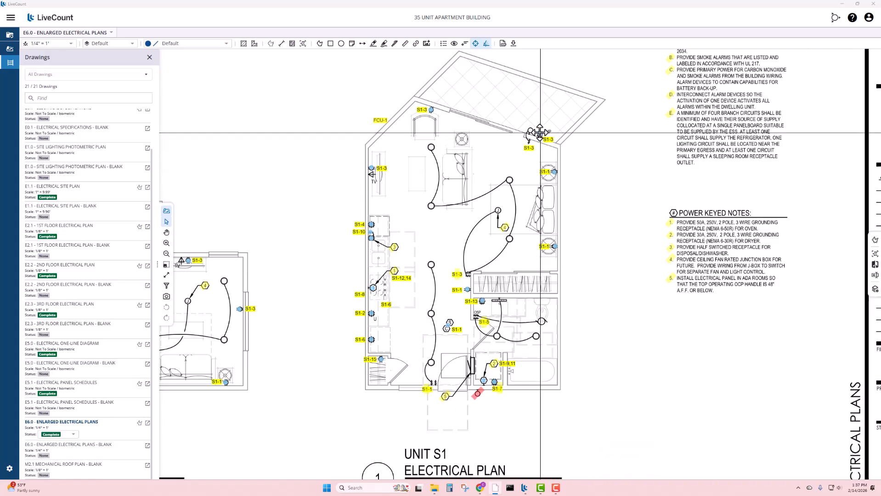
pyautogui.scroll(2, 457, 281)
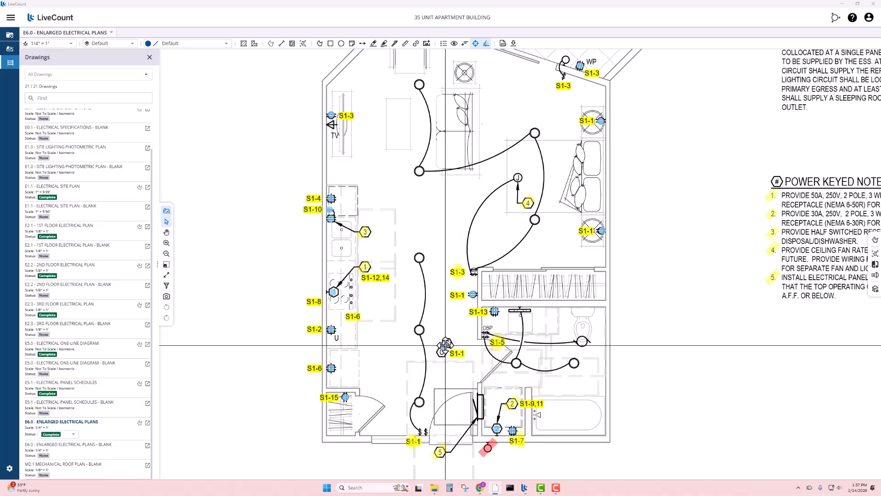
pyautogui.click(333, 292)
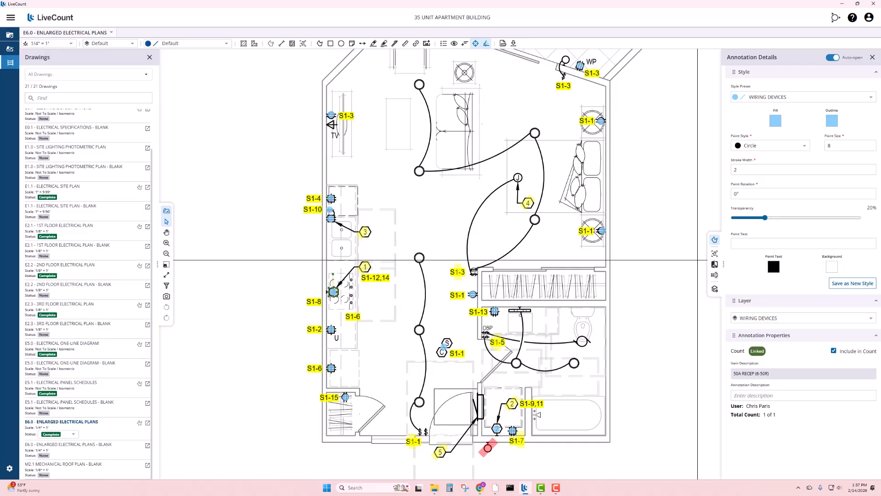
pyautogui.click(496, 428)
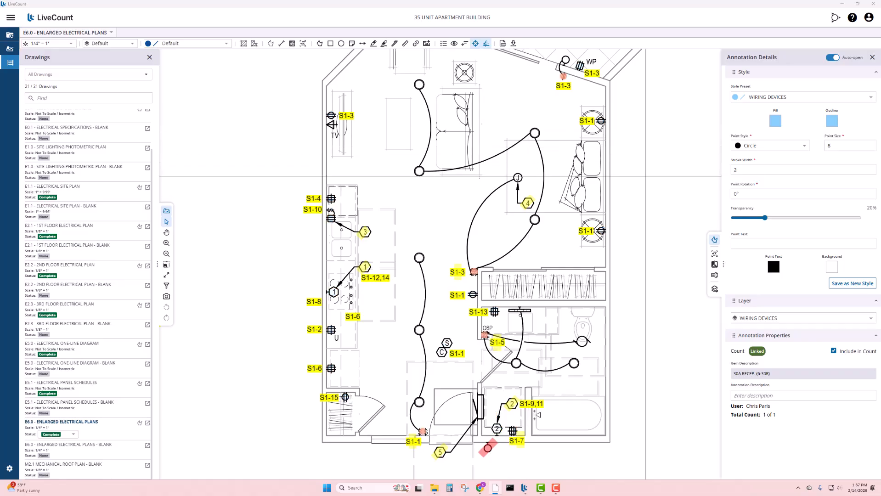
# Examine the highlighted light switch locations throughout the Unit S1 plan, from the patio to the entry
pyautogui.scroll(3, 557, 72)
pyautogui.scroll(-2, 551, 84)
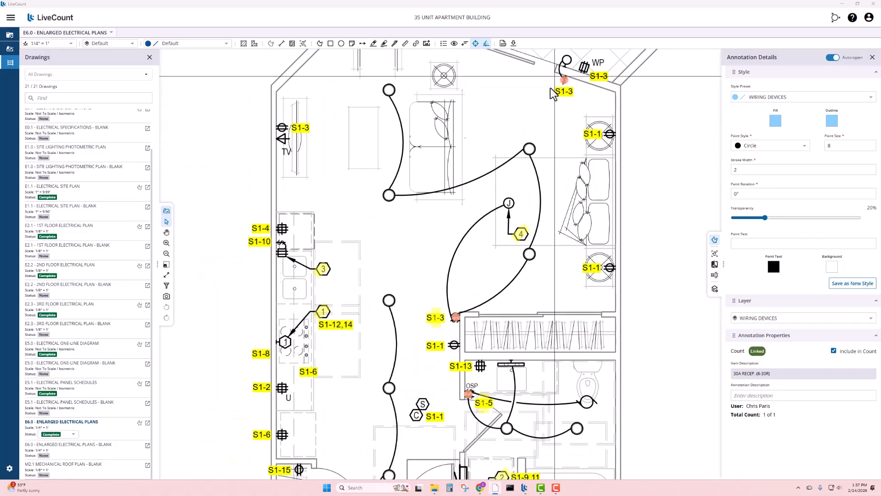
pyautogui.moveTo(474, 319); pyautogui.dragTo(425, 175)
pyautogui.scroll(2, 425, 175)
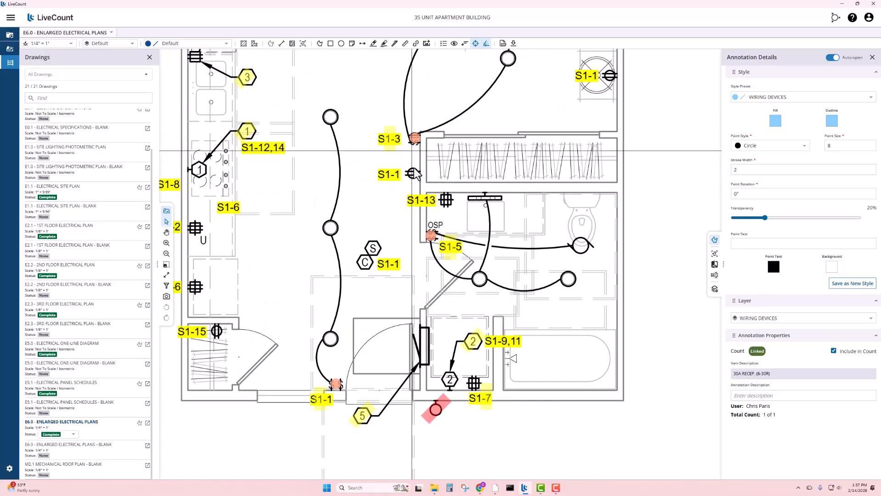
pyautogui.scroll(-5, 336, 384)
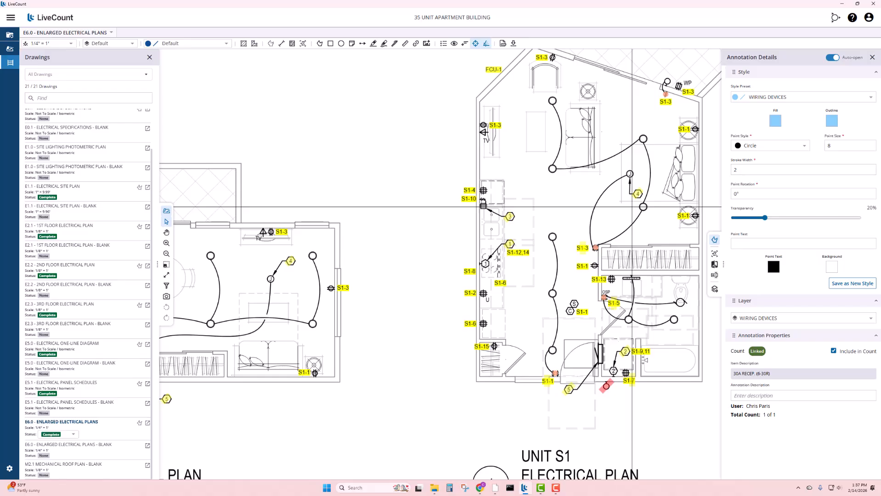
# Examine the wiring devices marked on the Unit S2 and Unit S3 electrical plans
pyautogui.moveTo(439, 210); pyautogui.dragTo(711, 186)
pyautogui.scroll(1, 404, 247)
pyautogui.moveTo(387, 248); pyautogui.dragTo(680, 228)
pyautogui.moveTo(395, 220); pyautogui.dragTo(559, 294)
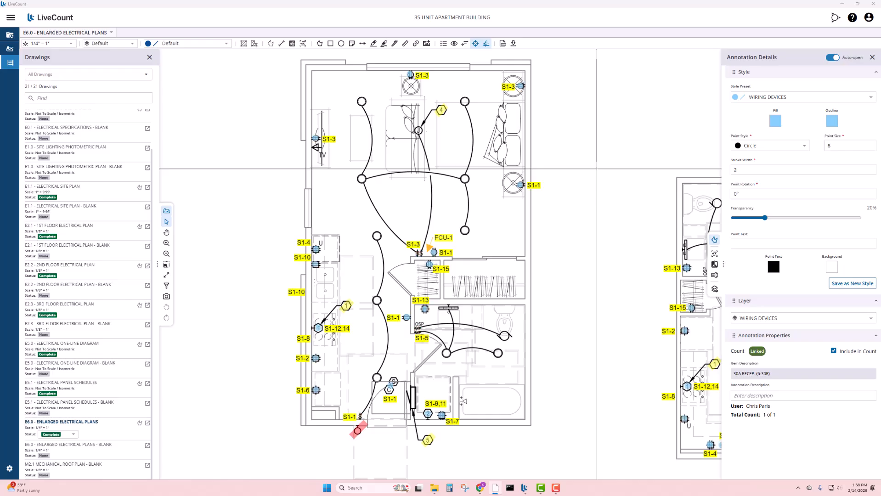
# In the Accubid takeoff for E6.0 wiring devices, open the Unit S1 $ switch entry, review its items, and exit
pyautogui.moveTo(880, 4); pyautogui.dragTo(381, 0)
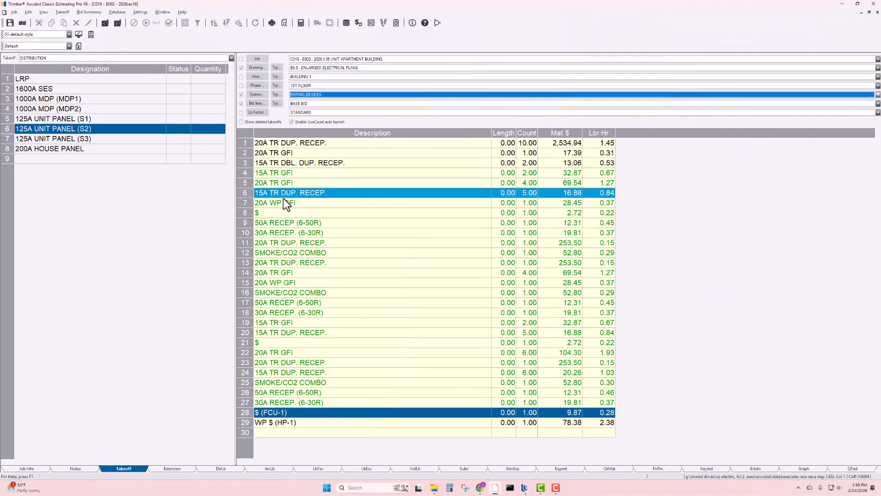
pyautogui.click(280, 214)
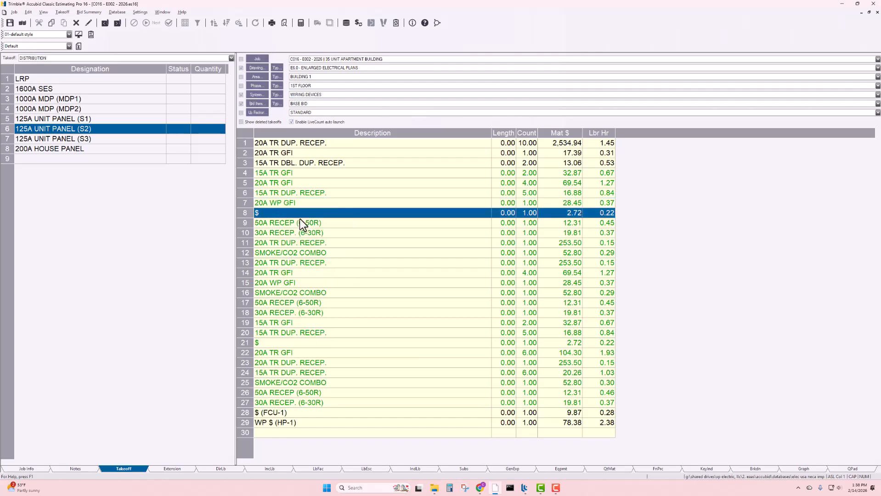
pyautogui.doubleClick(299, 218)
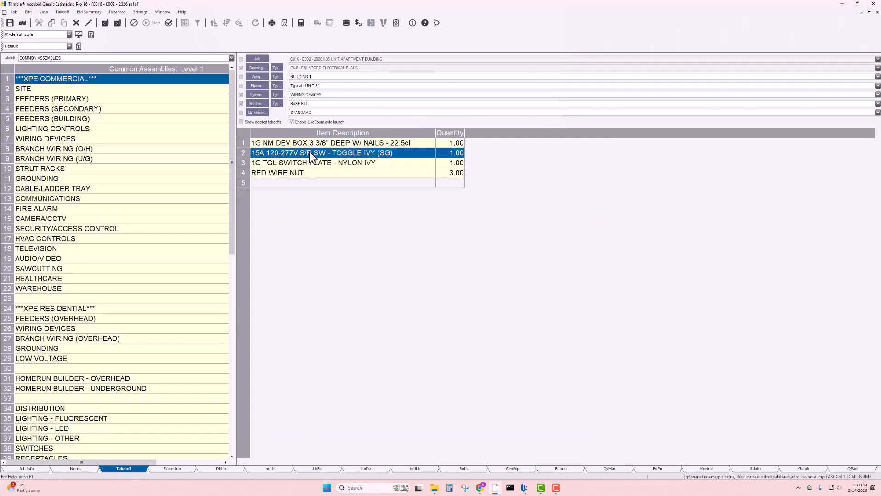
pyautogui.rightClick(309, 152)
pyautogui.click(326, 176)
# Open the Unit S1 50A RECEP (6-50R) entry, review its box, plate and receptacle items, and exit
pyautogui.rightClick(289, 227)
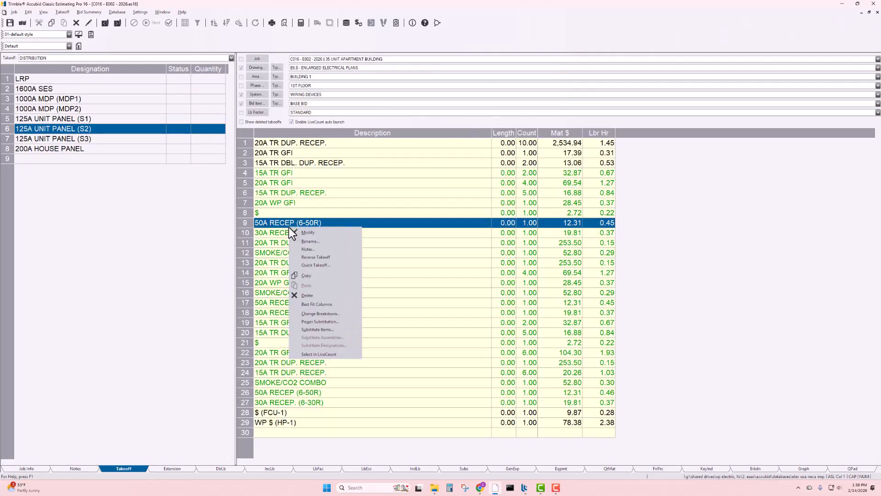
pyautogui.click(310, 233)
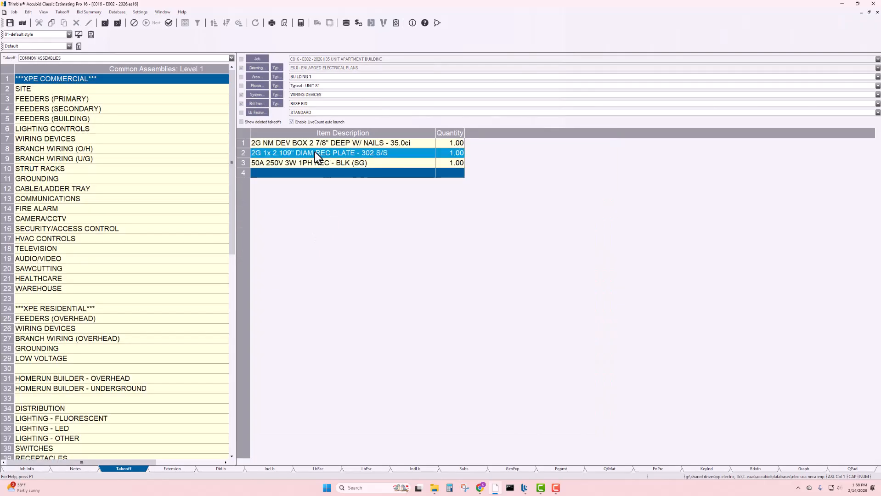
pyautogui.rightClick(316, 153)
pyautogui.click(334, 177)
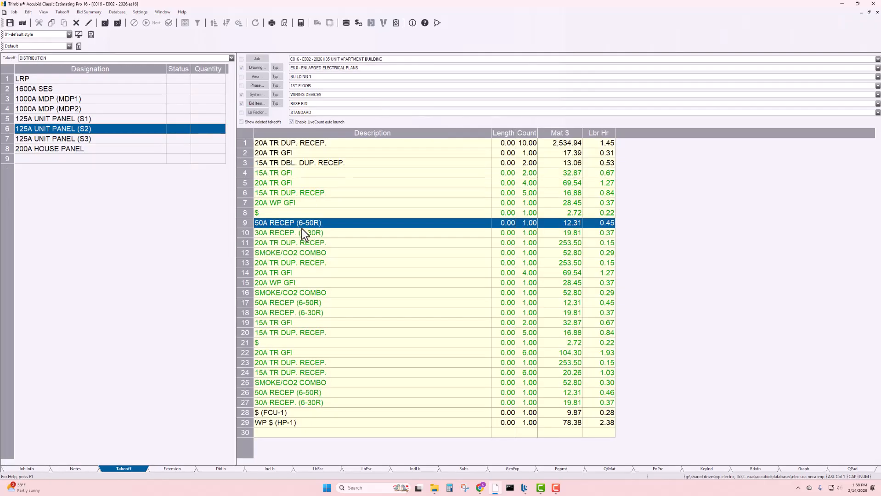
# Open the Unit S1 30A RECEP. (6-30R) entry, review its assembly items, and exit
pyautogui.rightClick(294, 235)
pyautogui.click(313, 240)
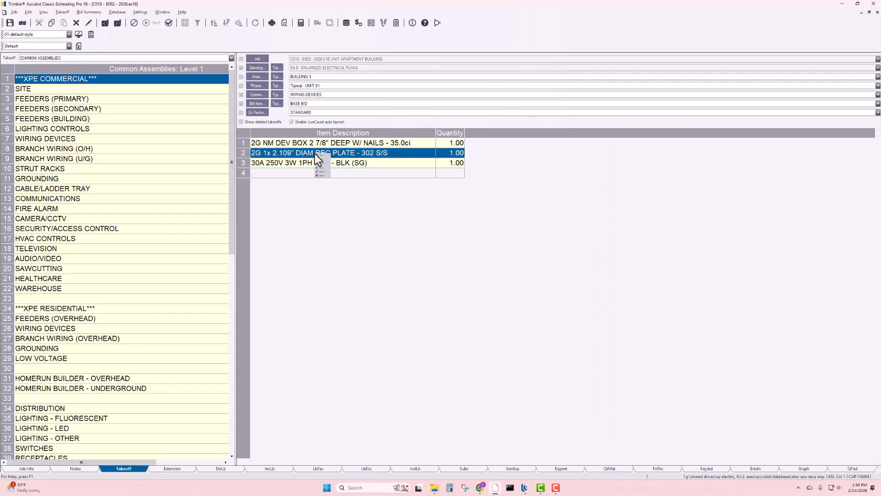
pyautogui.rightClick(314, 154)
pyautogui.click(331, 181)
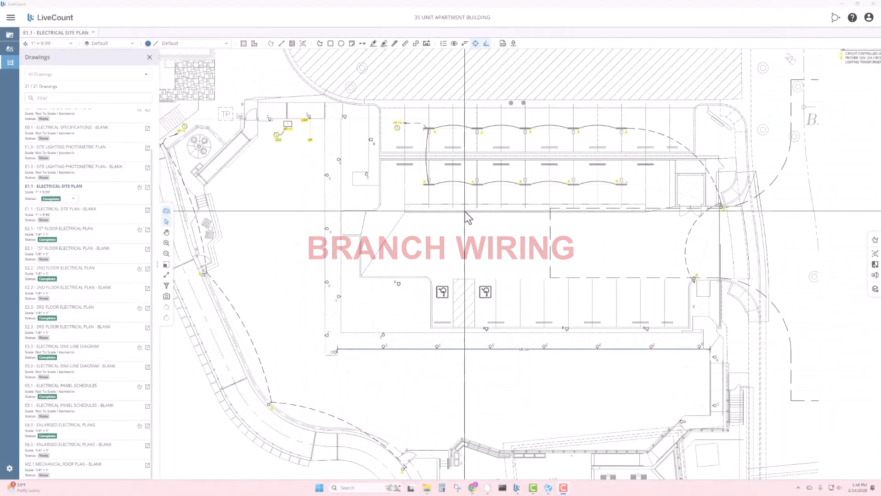
# Examine the branch wiring runs on the E1.1 electrical site plan, covering the parking lights, marina walkway poles and driveway entrance
pyautogui.moveTo(486, 213); pyautogui.dragTo(502, 205)
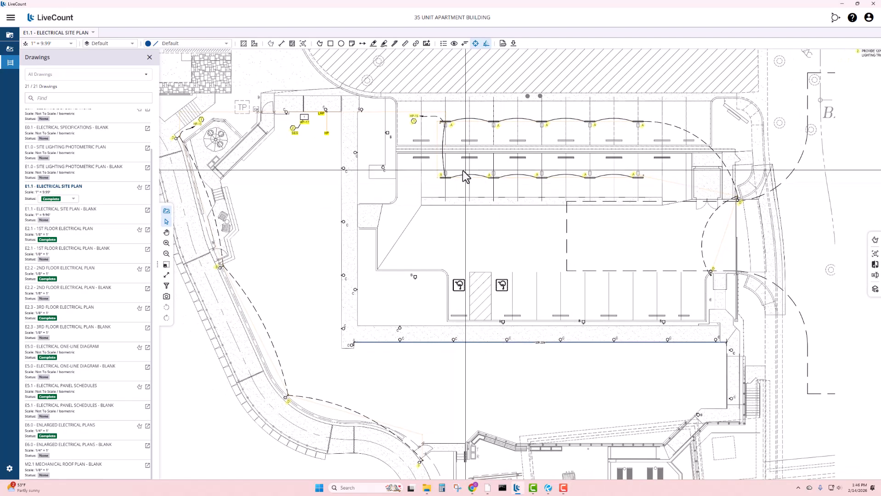
pyautogui.scroll(3, 597, 136)
pyautogui.scroll(-2, 482, 146)
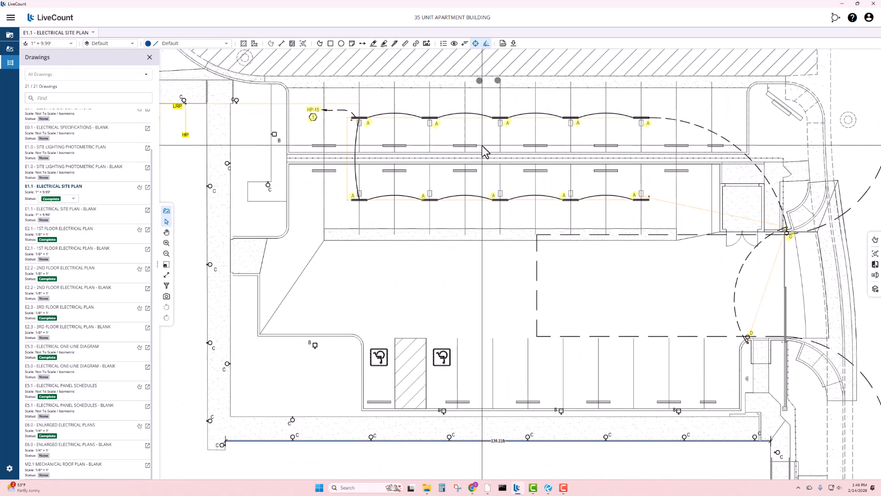
pyautogui.moveTo(192, 144); pyautogui.dragTo(385, 151)
pyautogui.scroll(-1, 362, 132)
pyautogui.moveTo(325, 145); pyautogui.dragTo(407, 144)
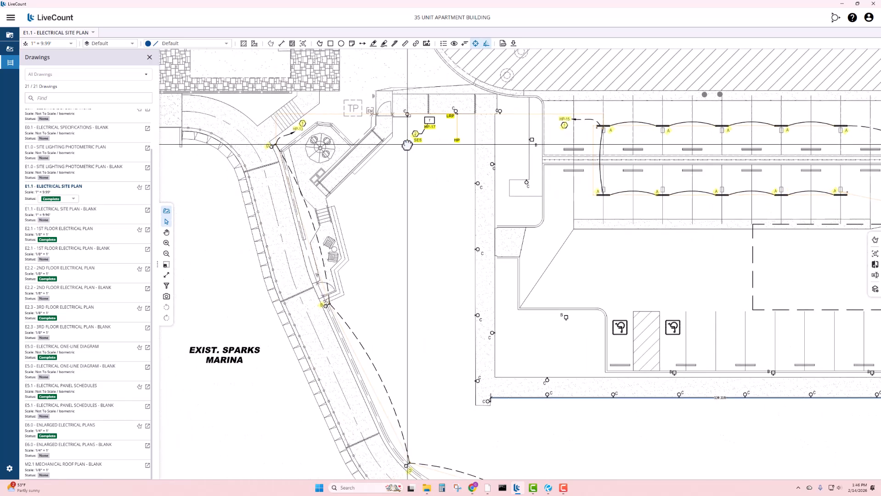
pyautogui.moveTo(336, 308); pyautogui.dragTo(293, 163)
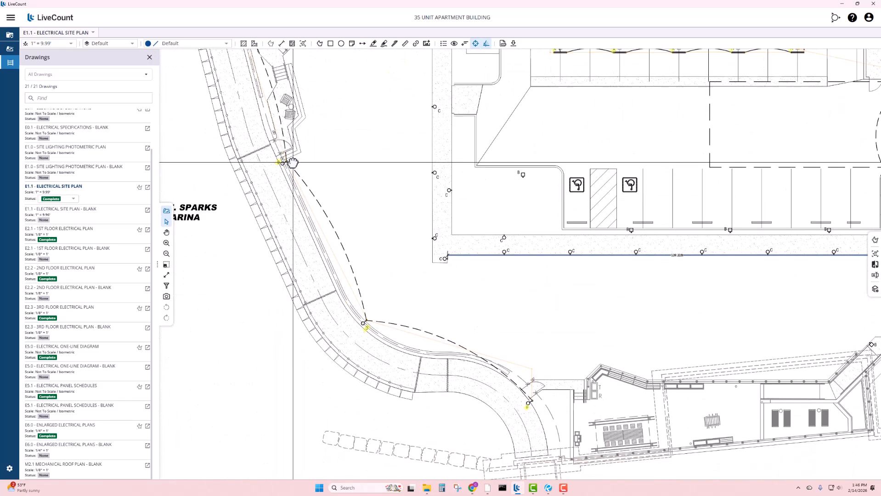
pyautogui.moveTo(400, 318); pyautogui.dragTo(333, 196)
pyautogui.moveTo(772, 172); pyautogui.dragTo(431, 324)
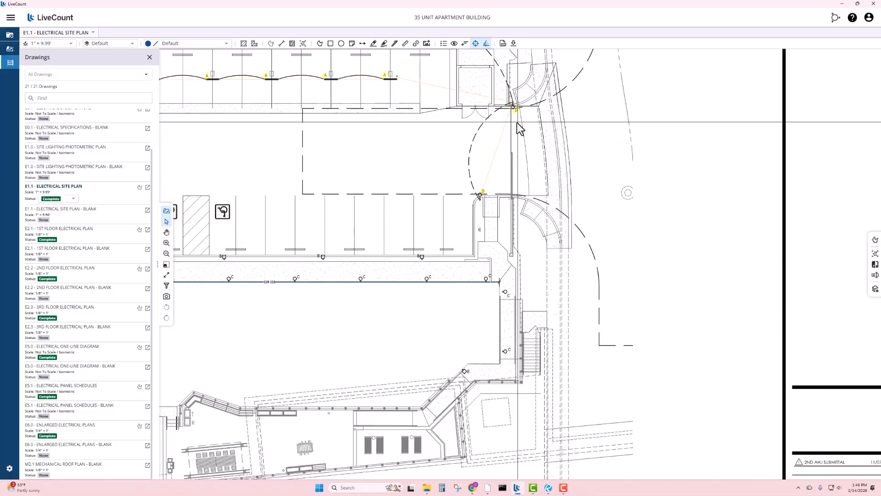
pyautogui.scroll(3, 515, 117)
pyautogui.scroll(-2, 515, 117)
pyautogui.moveTo(515, 116); pyautogui.dragTo(688, 230)
pyautogui.moveTo(430, 215); pyautogui.dragTo(569, 228)
pyautogui.scroll(-2, 562, 221)
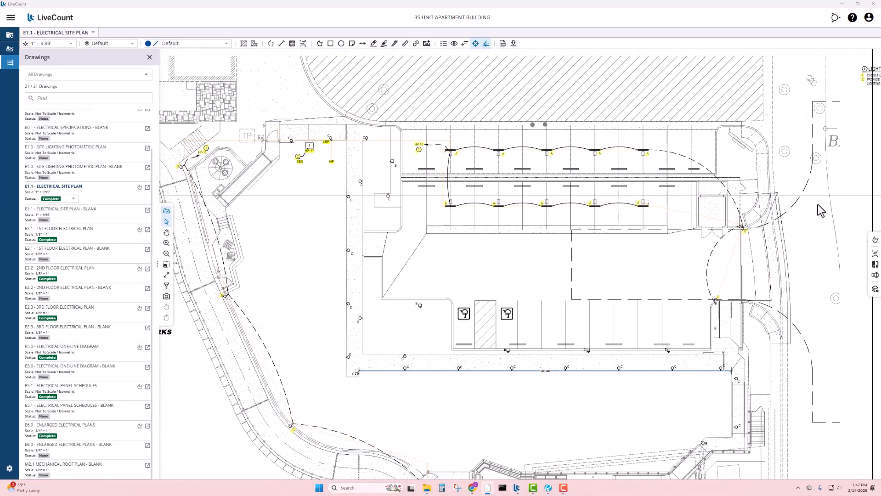
# Trace the HP-15 branch circuit through the type A parking fixtures to the type D pole lights on the site plan
pyautogui.scroll(2, 446, 152)
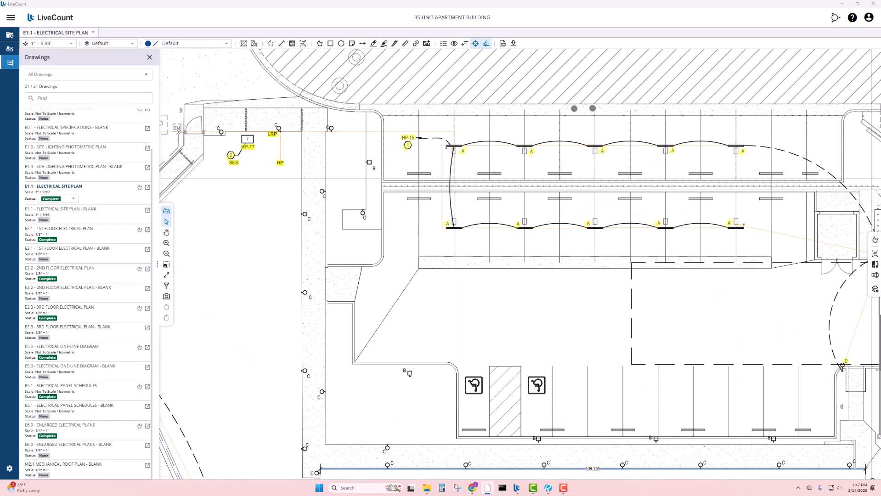
pyautogui.moveTo(745, 173); pyautogui.dragTo(646, 150)
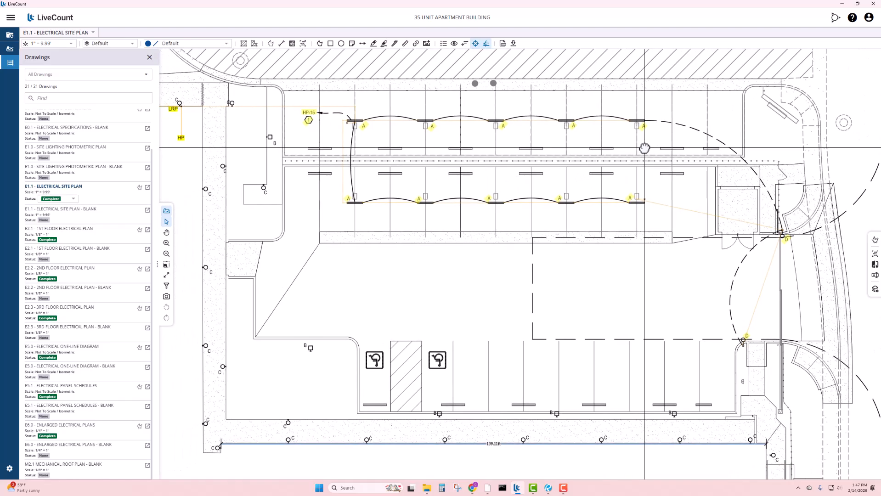
pyautogui.moveTo(613, 249); pyautogui.dragTo(527, 227)
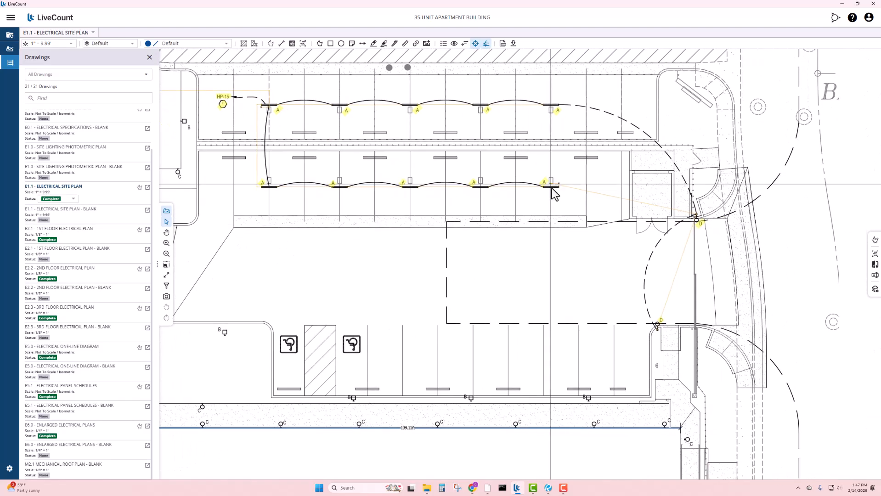
pyautogui.scroll(2, 556, 189)
pyautogui.scroll(-4, 691, 324)
pyautogui.moveTo(336, 244); pyautogui.dragTo(564, 228)
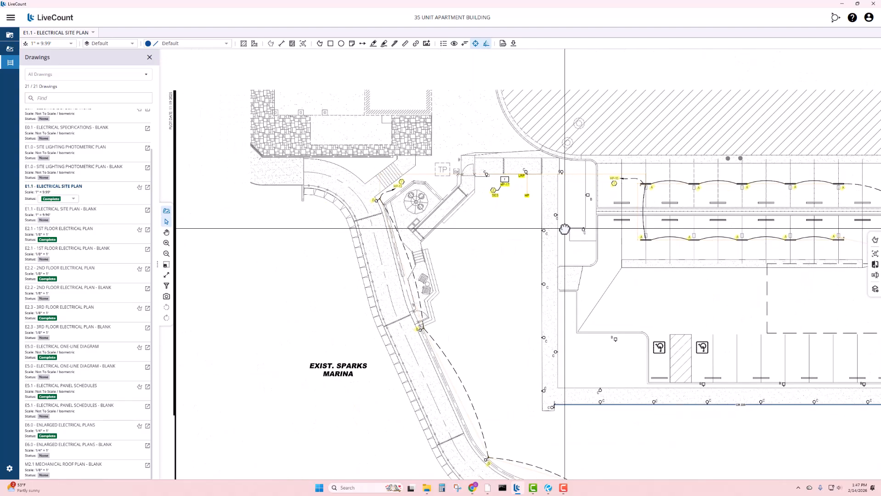
# Follow the HP-13 branch circuit along the type D pole lights beside the marina walkway
pyautogui.scroll(3, 386, 211)
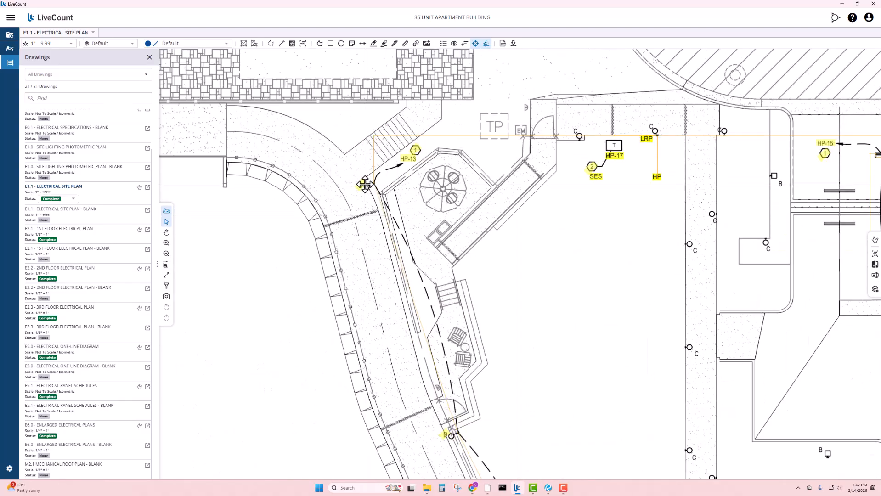
pyautogui.moveTo(449, 270); pyautogui.dragTo(405, 167)
pyautogui.moveTo(448, 359); pyautogui.dragTo(350, 188)
pyautogui.scroll(-2, 351, 195)
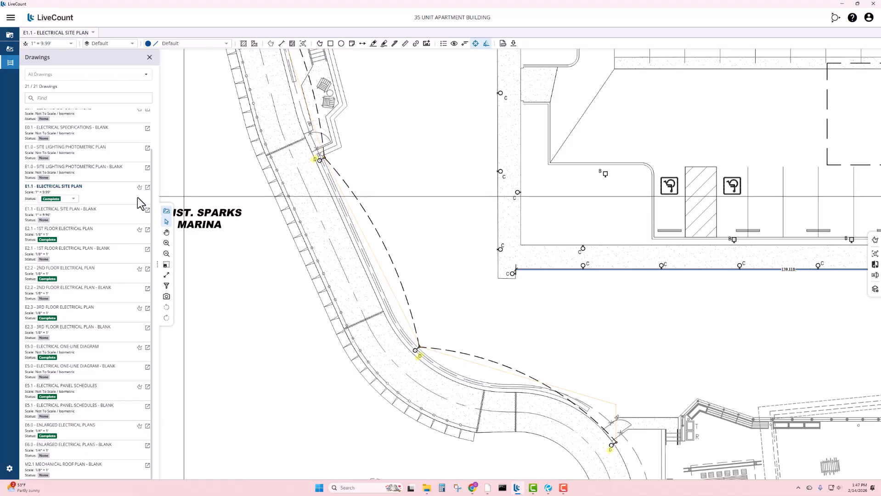
# Open the E2.1 1st floor electrical plan and examine the branch wiring and S1 homeruns along the west wing corridor
pyautogui.click(71, 237)
pyautogui.scroll(5, 457, 223)
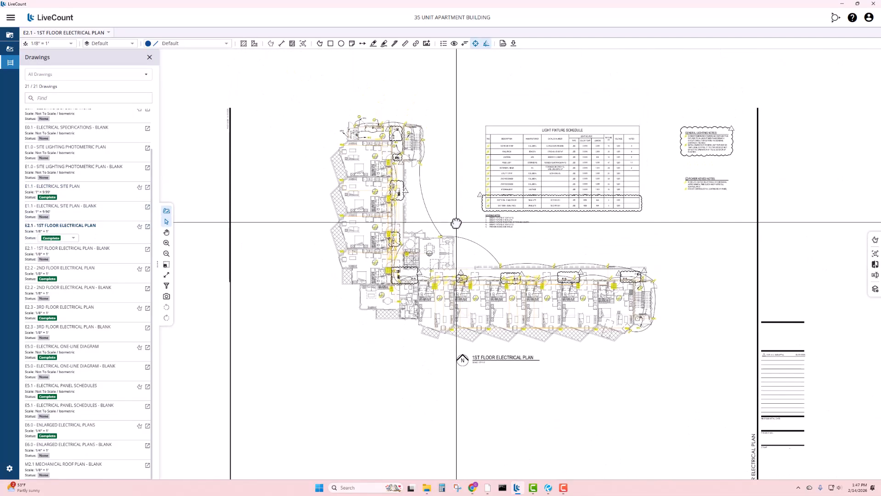
pyautogui.scroll(1, 507, 146)
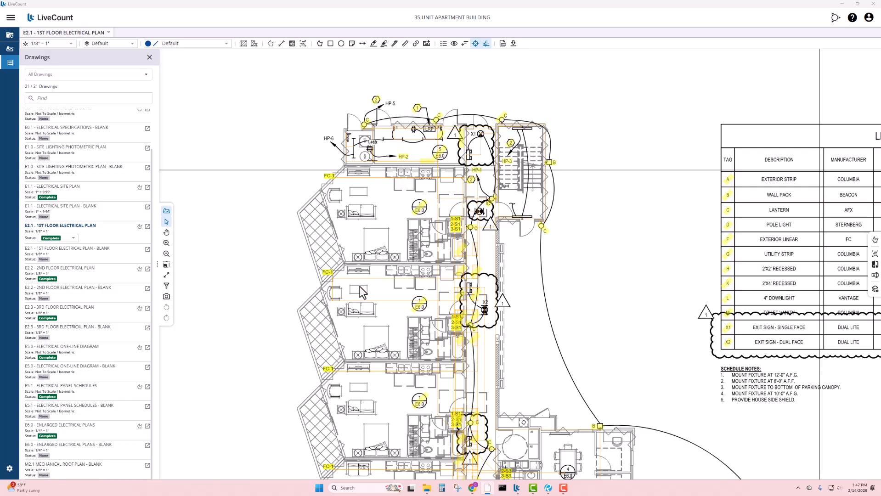
pyautogui.moveTo(476, 264); pyautogui.dragTo(403, 204)
pyautogui.scroll(-1, 403, 204)
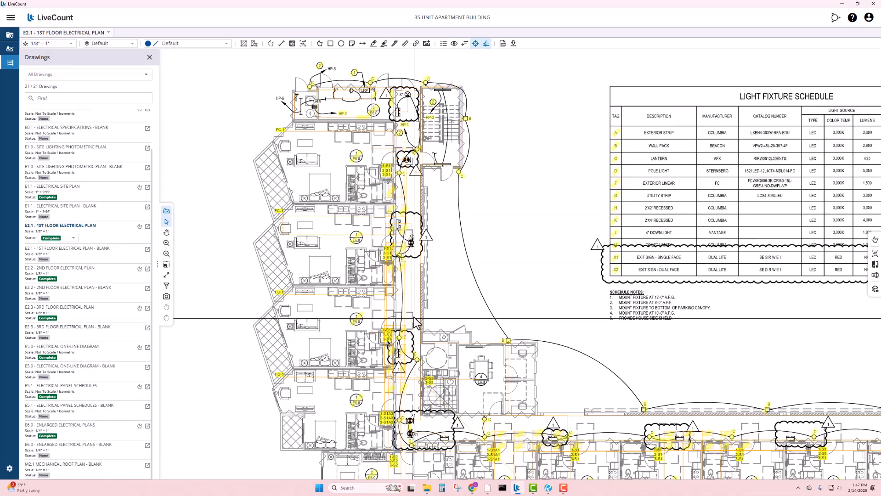
pyautogui.scroll(3, 404, 221)
pyautogui.scroll(1, 407, 208)
pyautogui.moveTo(409, 158); pyautogui.dragTo(387, 213)
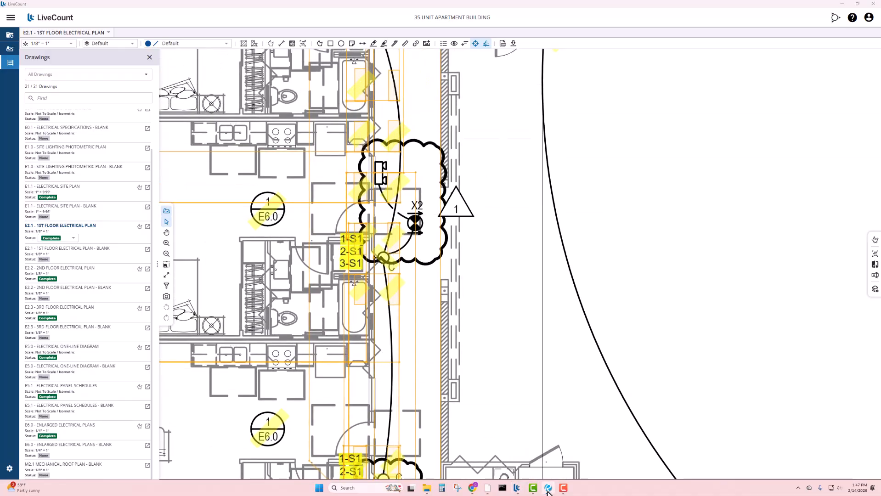
# Switch to the M2.1 mechanical roof plan in Revu and examine the groups of HP-1 rooftop units
pyautogui.moveTo(880, 5); pyautogui.dragTo(478, 1)
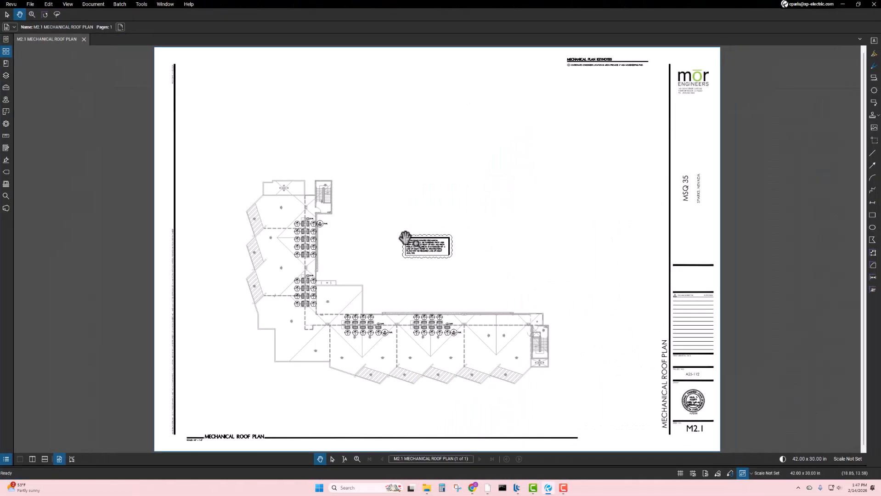
pyautogui.scroll(4, 327, 301)
pyautogui.scroll(2, 306, 173)
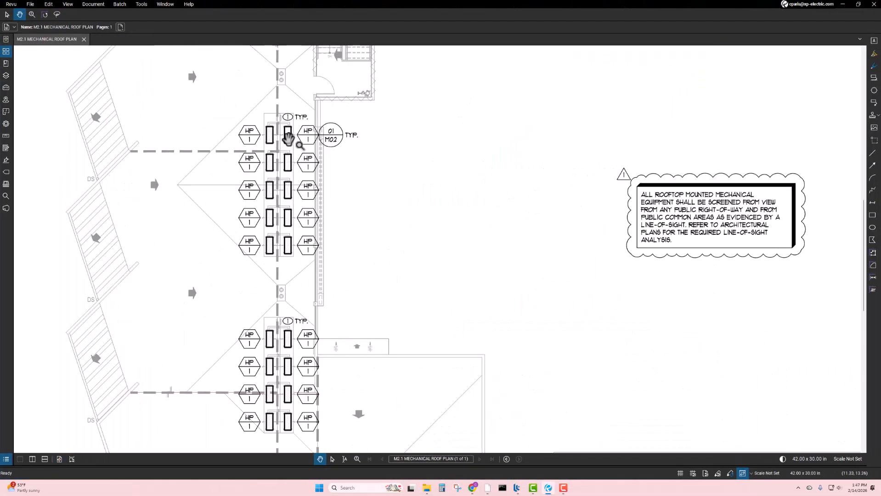
pyautogui.scroll(-2, 294, 143)
pyautogui.moveTo(441, 285); pyautogui.dragTo(350, 187)
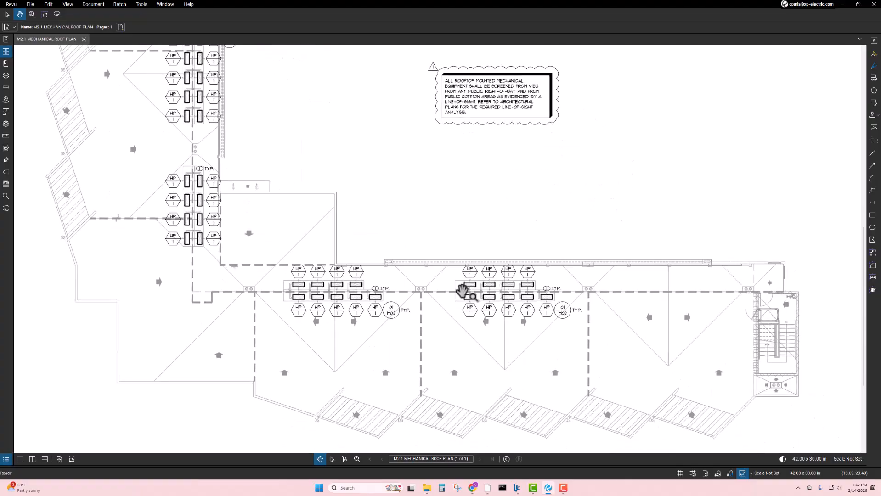
pyautogui.scroll(2, 465, 290)
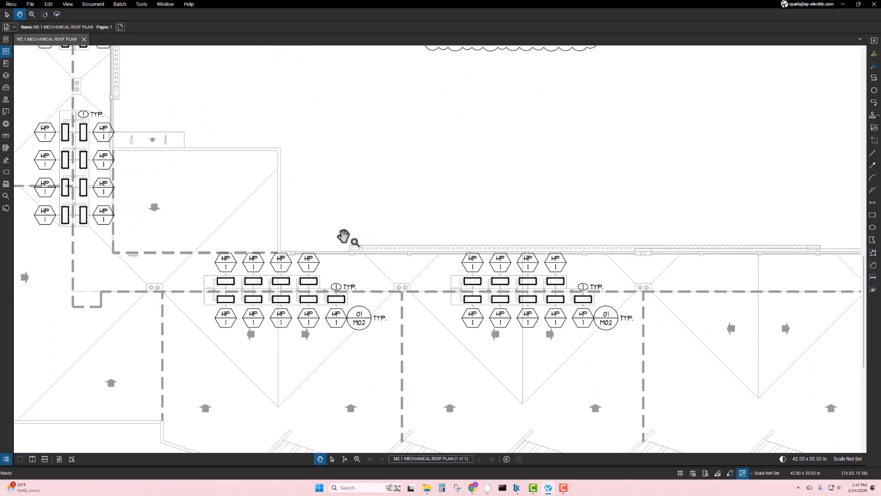
pyautogui.scroll(-3, 344, 236)
pyautogui.scroll(1, 396, 276)
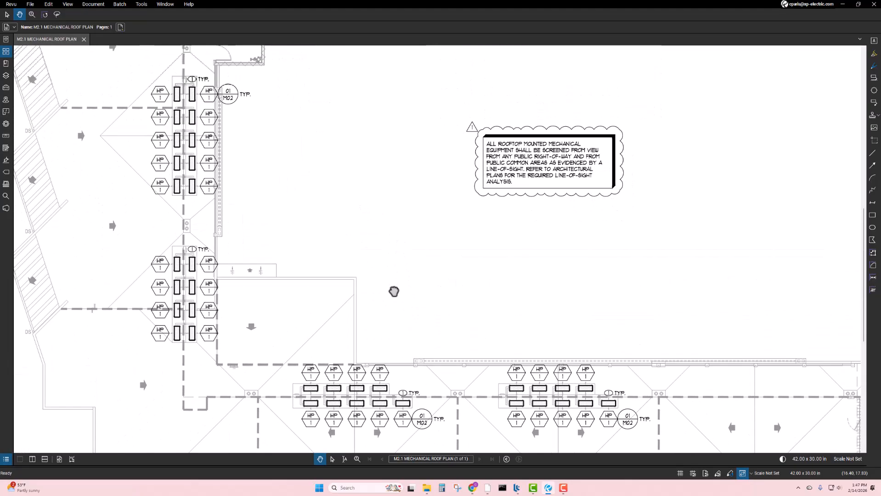
pyautogui.scroll(-1, 394, 292)
pyautogui.scroll(-2, 400, 219)
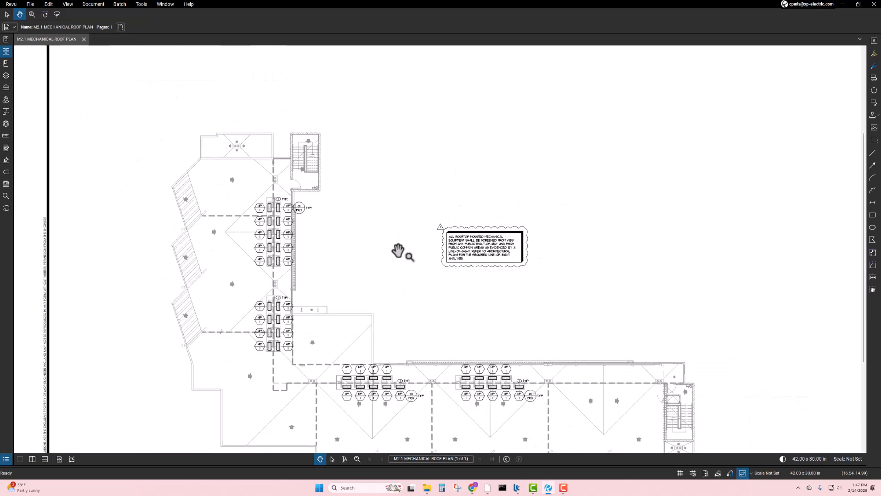
pyautogui.scroll(2, 362, 261)
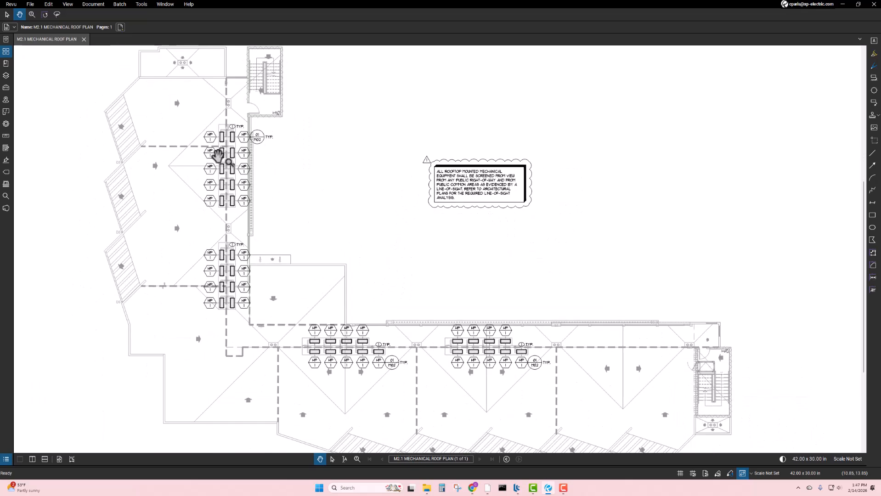
# Return to the 1st floor electrical plan in LiveCount and review the unit, FC-1 and corridor circuits in the west wing
pyautogui.moveTo(465, 1)
pyautogui.mouseDown()
pyautogui.moveTo(469, 10)
pyautogui.moveTo(880, 83)
pyautogui.mouseUp()
pyautogui.scroll(-2, 339, 204)
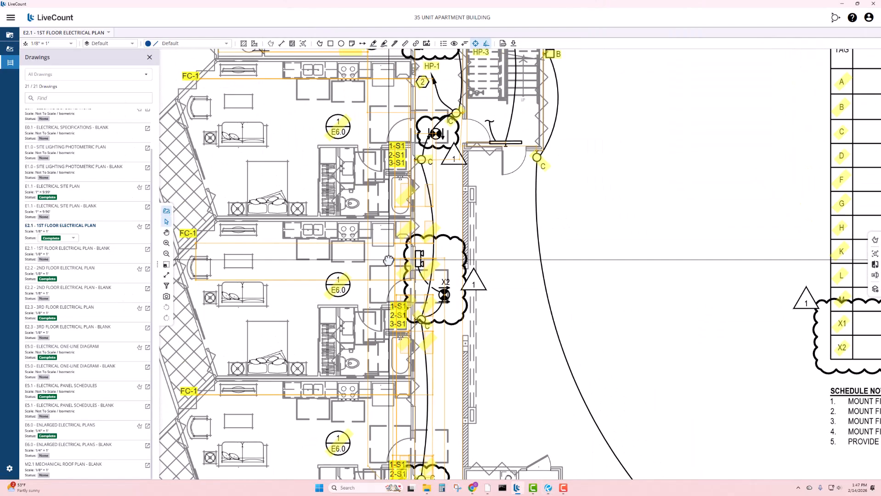
pyautogui.scroll(2, 403, 171)
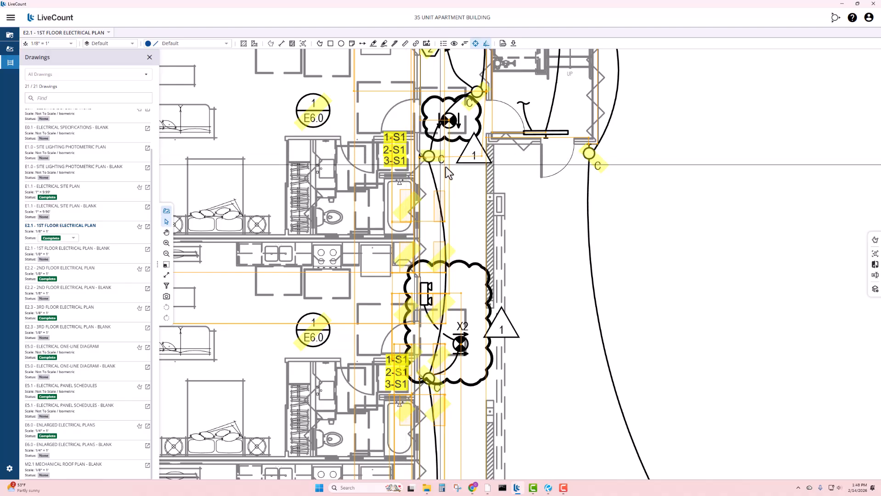
pyautogui.scroll(-1, 446, 168)
pyautogui.moveTo(446, 168); pyautogui.dragTo(508, 260)
pyautogui.scroll(-1, 508, 258)
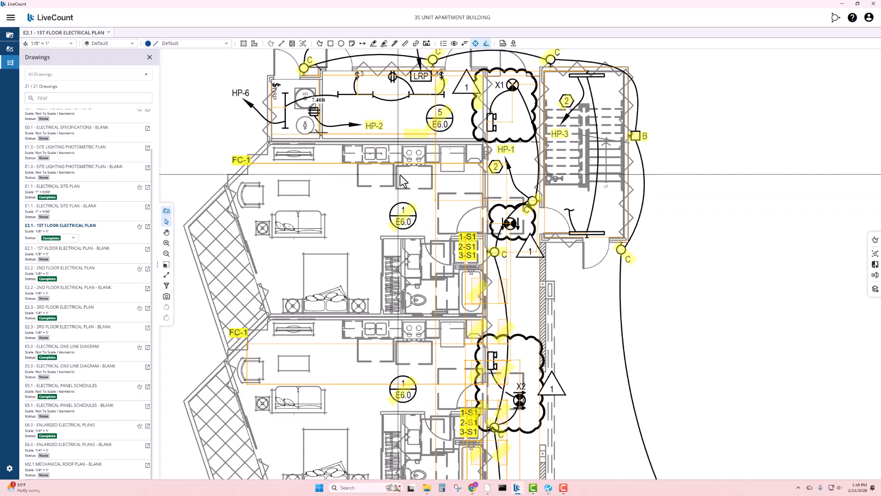
pyautogui.scroll(-2, 375, 170)
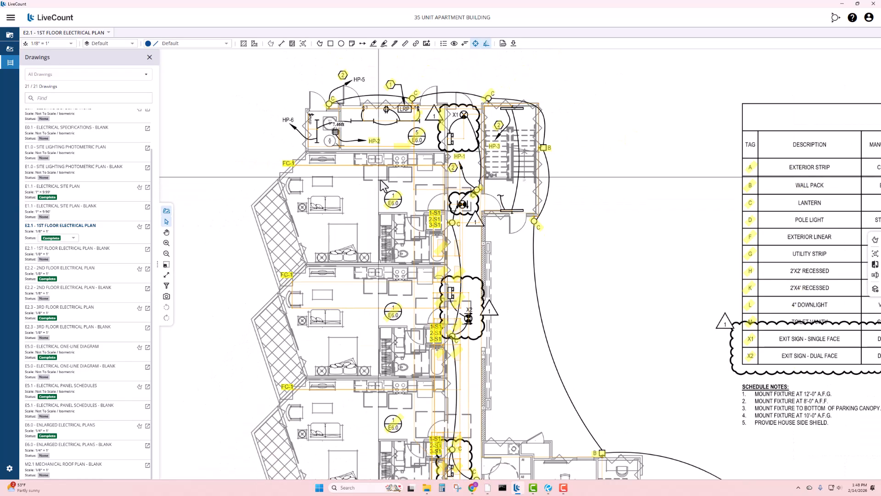
# Review the corridor lighting and S1 unit branch wiring along the south wing of the 1st floor plan
pyautogui.scroll(-2, 381, 180)
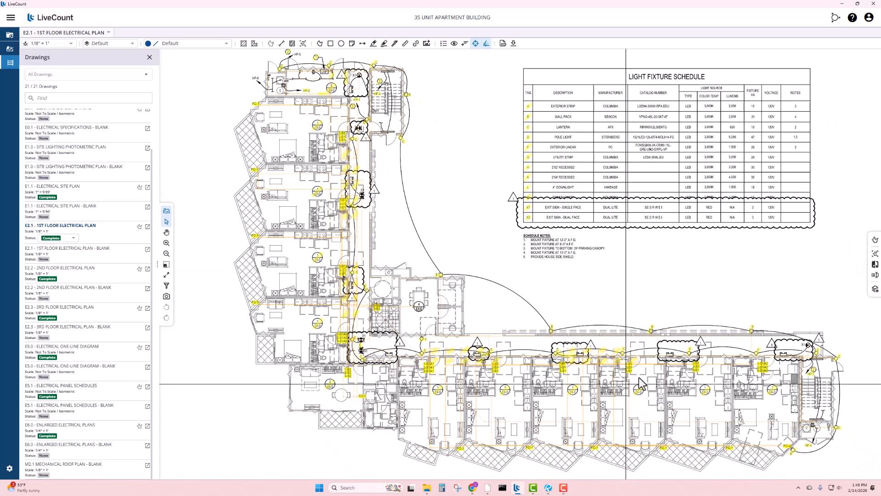
pyautogui.scroll(3, 641, 383)
pyautogui.scroll(2, 473, 317)
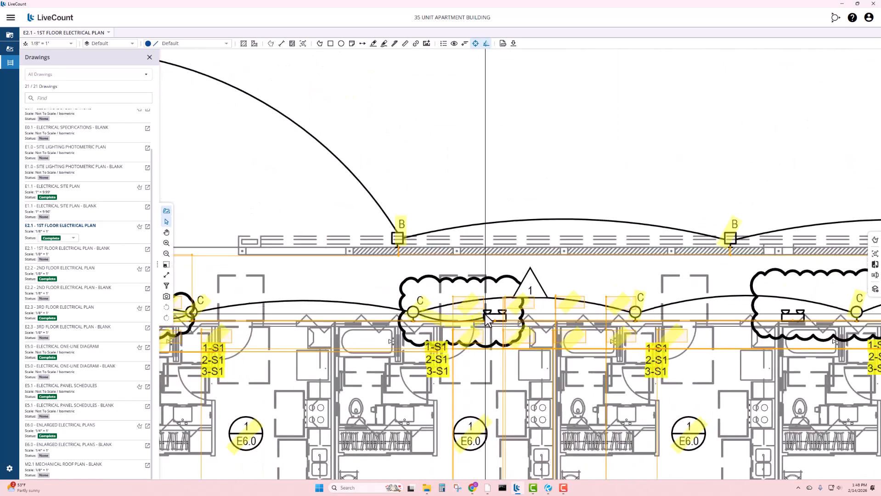
pyautogui.scroll(-5, 487, 317)
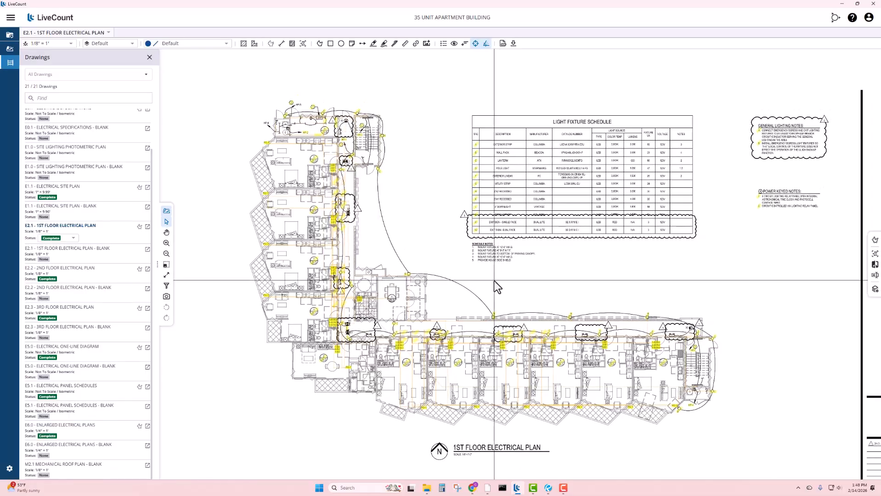
pyautogui.scroll(1, 498, 287)
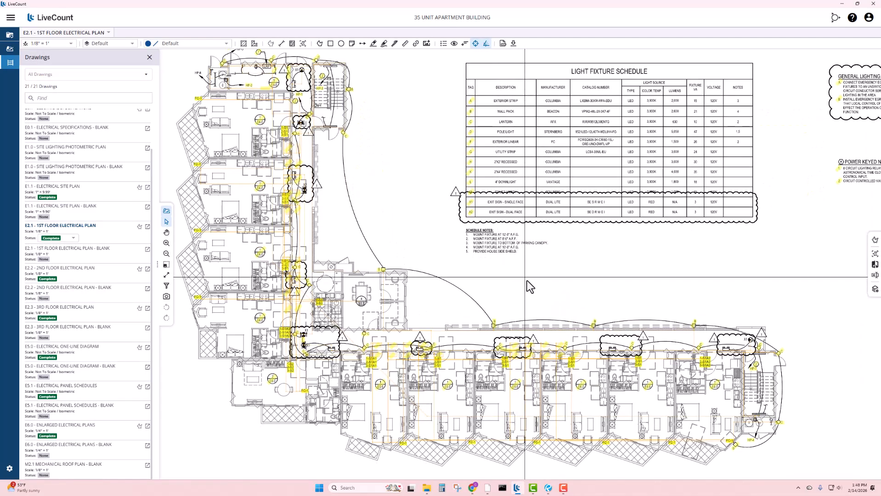
# Open the E2.2 2nd floor electrical plan and examine the corridor branch wiring in both wings
pyautogui.click(71, 274)
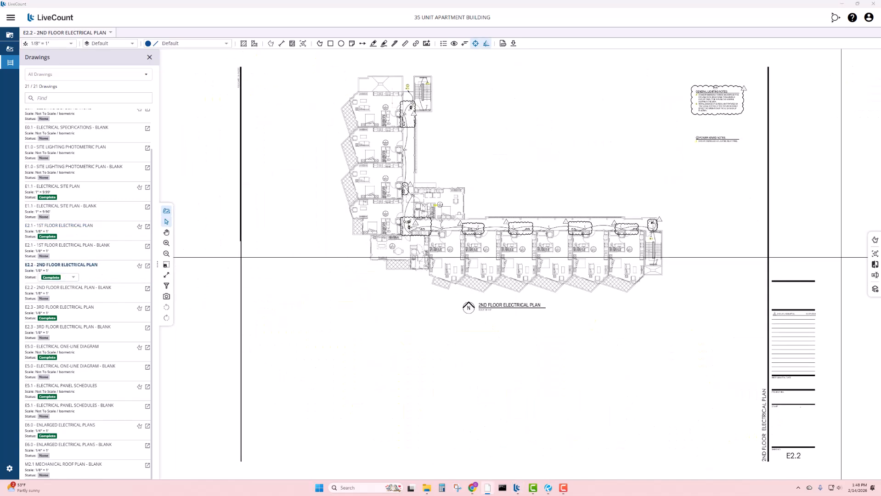
pyautogui.scroll(3, 470, 130)
pyautogui.moveTo(423, 133); pyautogui.dragTo(399, 161)
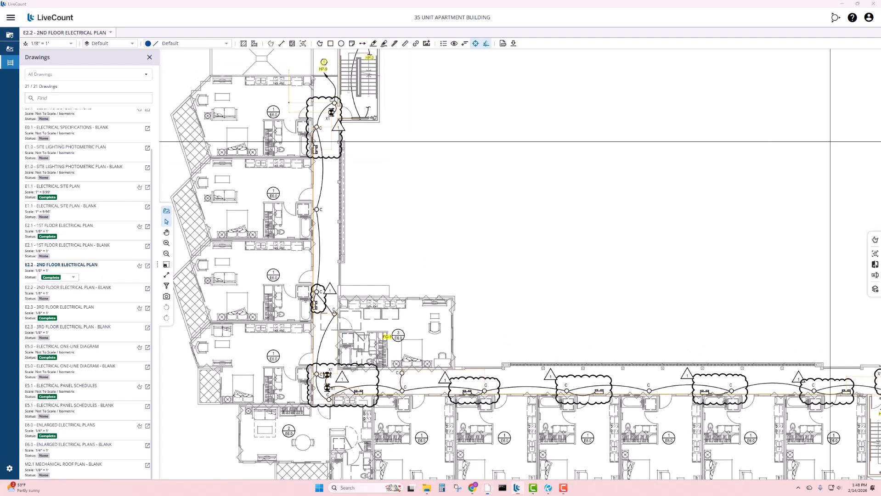
pyautogui.moveTo(360, 275); pyautogui.dragTo(319, 142)
pyautogui.moveTo(645, 205); pyautogui.dragTo(684, 239)
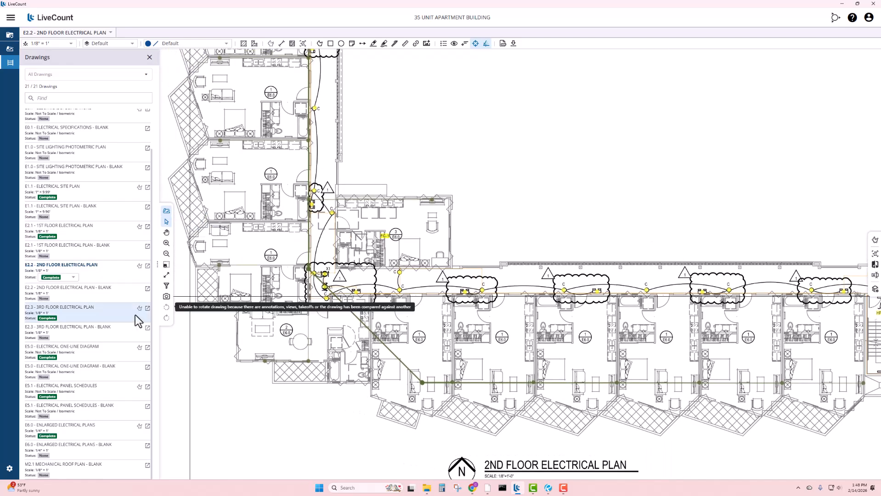
# Open the E2.3 3rd floor electrical plan and examine the corridor lighting and branch wiring along both wings
pyautogui.click(84, 315)
pyautogui.scroll(5, 411, 280)
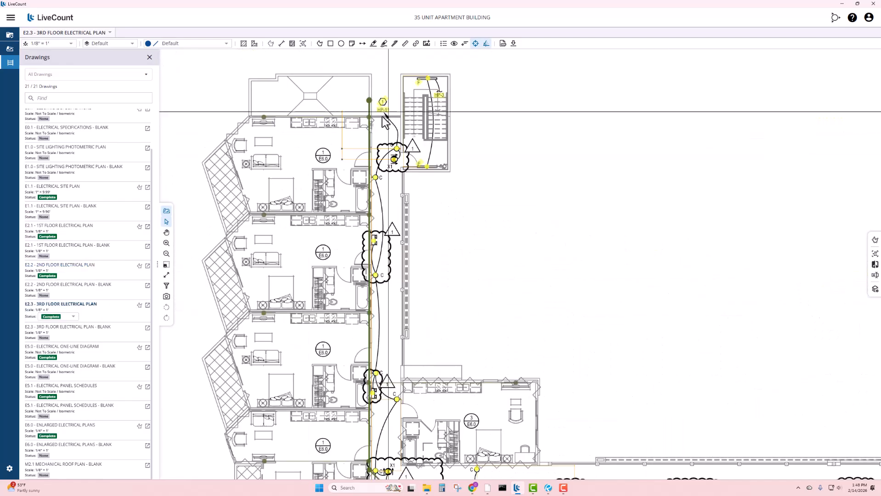
pyautogui.moveTo(410, 281); pyautogui.dragTo(334, 147)
pyautogui.moveTo(368, 328); pyautogui.dragTo(311, 231)
pyautogui.moveTo(674, 260); pyautogui.dragTo(565, 265)
pyautogui.scroll(2, 507, 276)
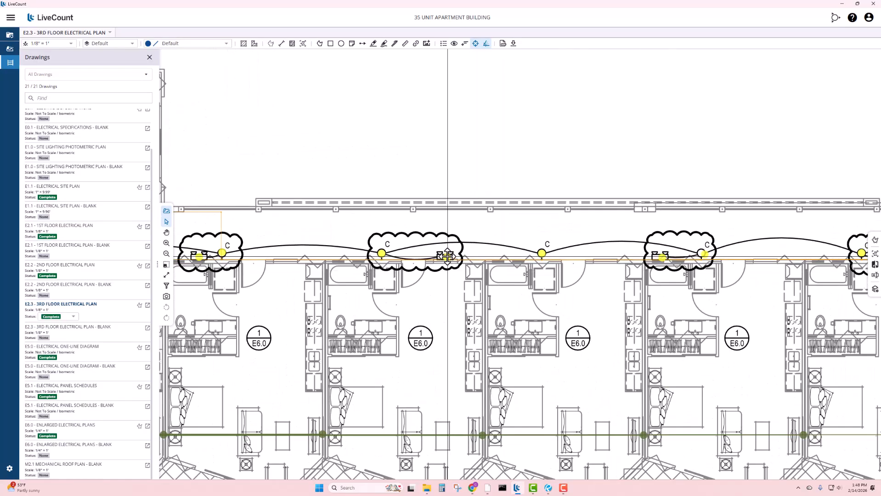
pyautogui.moveTo(688, 260); pyautogui.dragTo(548, 260)
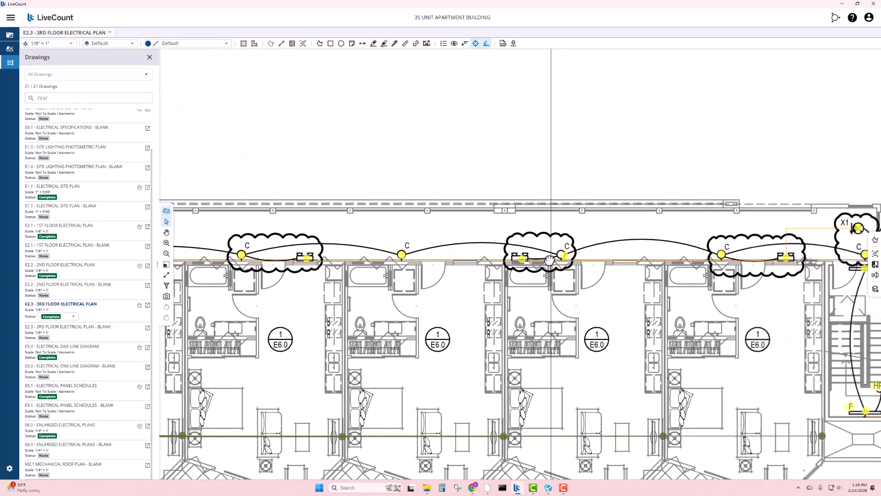
pyautogui.moveTo(623, 265); pyautogui.dragTo(847, 284)
pyautogui.scroll(-1, 847, 284)
pyautogui.scroll(-1, 784, 280)
pyautogui.moveTo(596, 225); pyautogui.dragTo(651, 318)
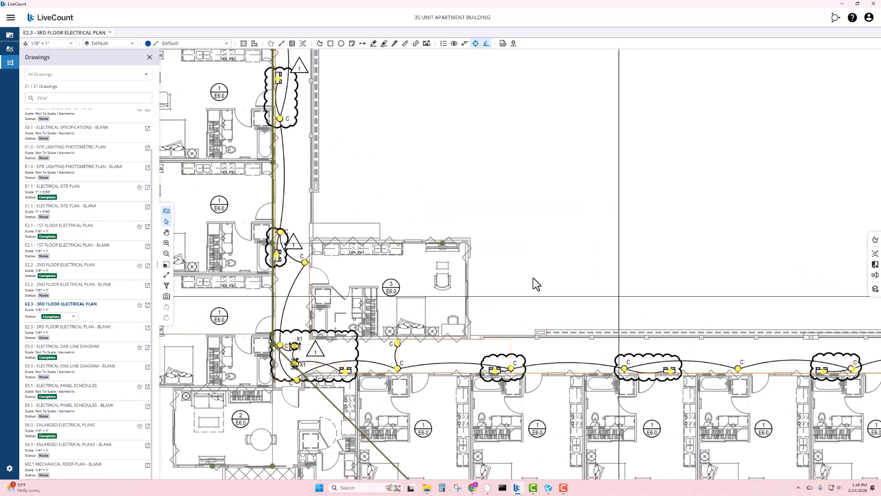
# Open the E6.0 enlarged electrical plans and examine the amenity space's devices, lighting and HP circuits
pyautogui.click(64, 427)
pyautogui.moveTo(587, 210); pyautogui.dragTo(435, 244)
pyautogui.scroll(8, 475, 170)
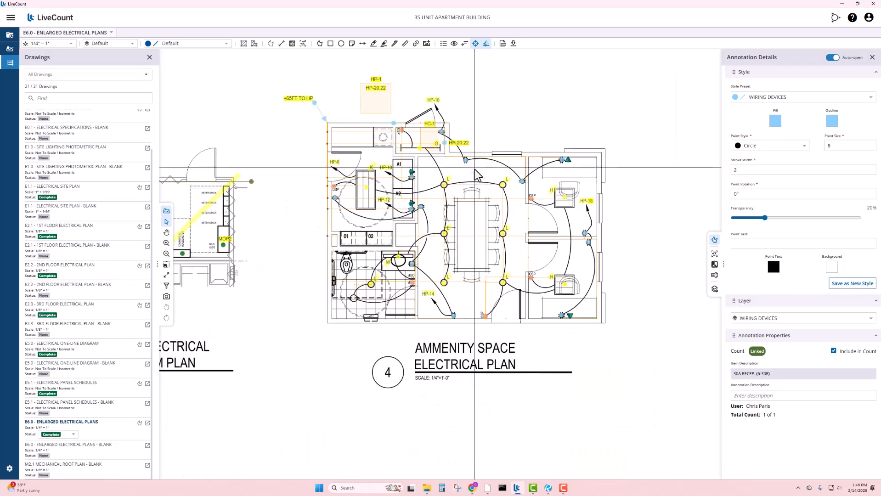
pyautogui.moveTo(463, 169); pyautogui.dragTo(449, 179)
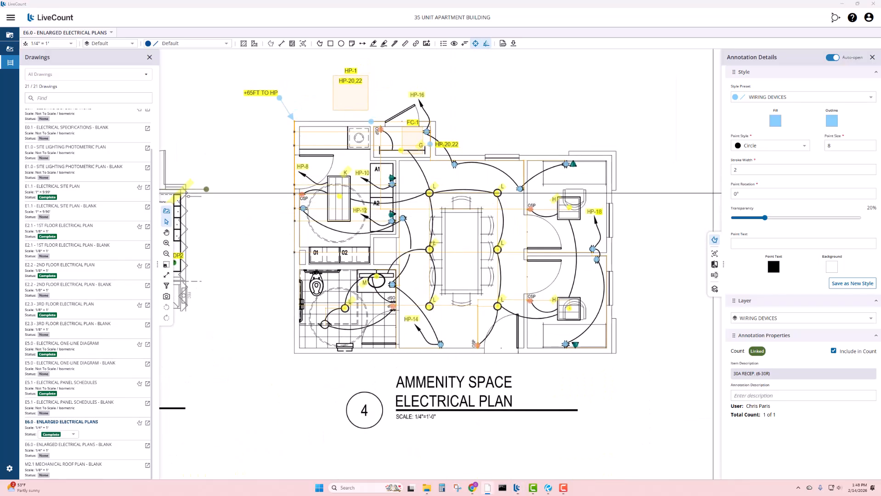
pyautogui.scroll(2, 416, 203)
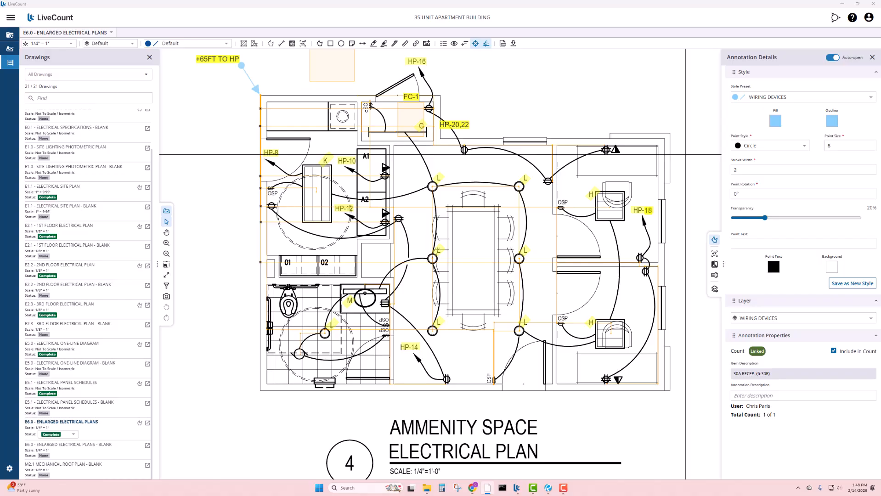
# Review the Unit S1 electrical plan's circuit labels, receptacles, lighting and branch wiring back to the unit panel
pyautogui.moveTo(520, 250); pyautogui.dragTo(510, 62)
pyautogui.moveTo(441, 363); pyautogui.dragTo(416, 53)
pyautogui.moveTo(473, 340)
pyautogui.mouseDown()
pyautogui.moveTo(460, 179)
pyautogui.moveTo(475, 67)
pyautogui.mouseUp()
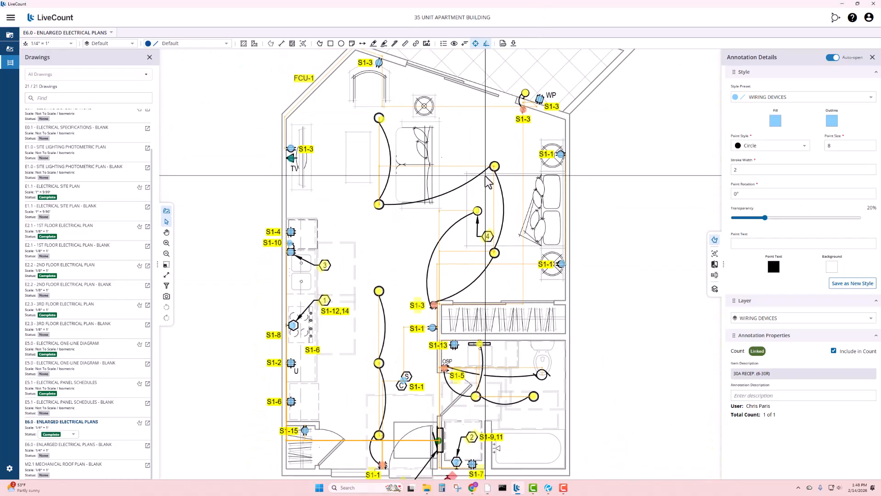
pyautogui.scroll(-1, 486, 175)
pyautogui.moveTo(500, 279); pyautogui.dragTo(495, 255)
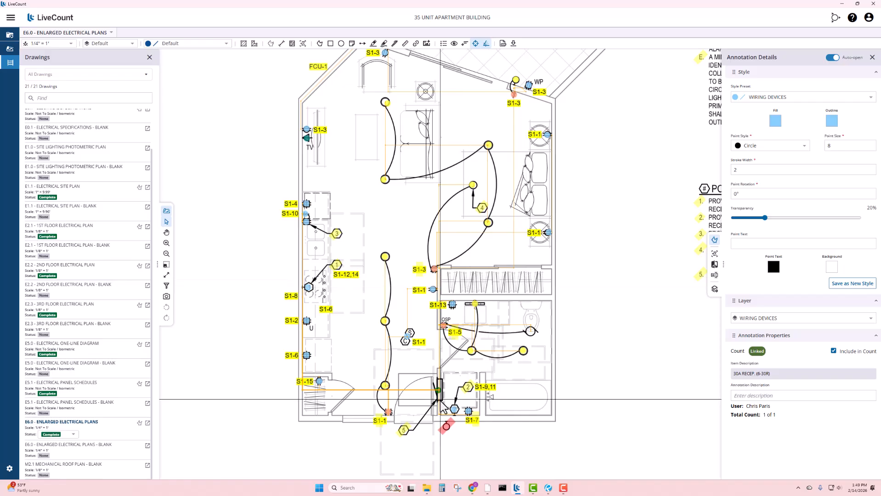
pyautogui.scroll(3, 439, 385)
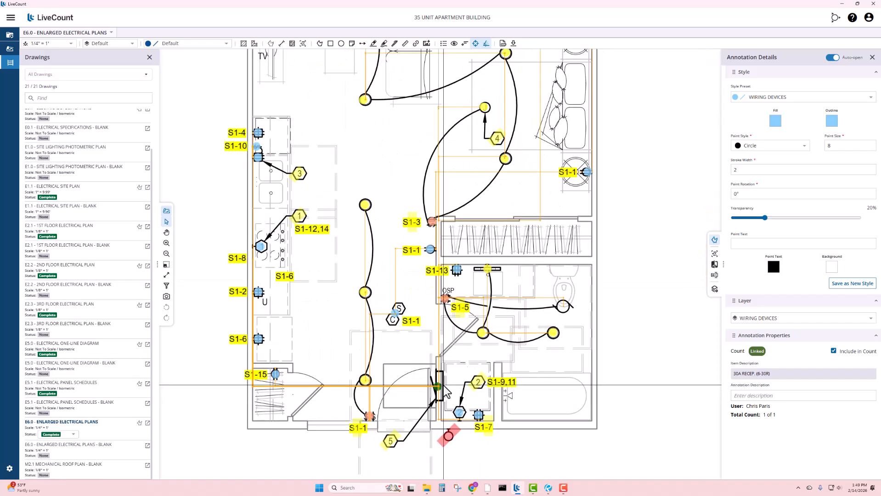
pyautogui.scroll(-3, 416, 401)
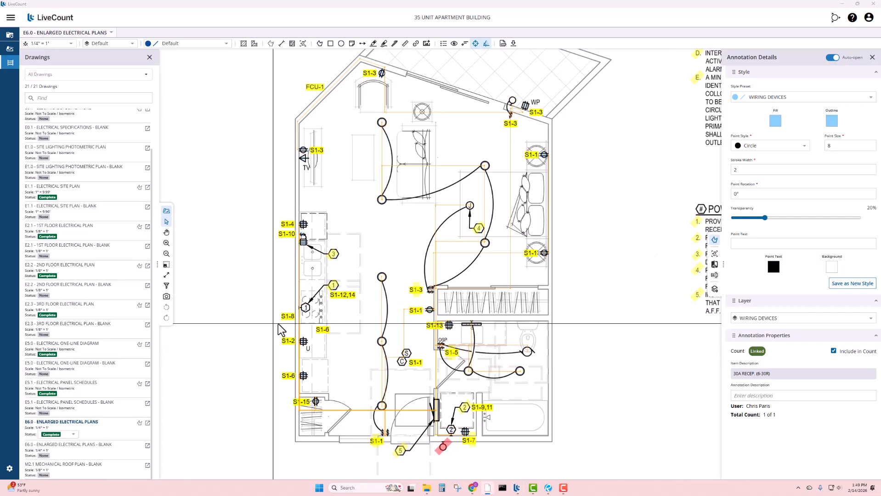
pyautogui.scroll(2, 505, 407)
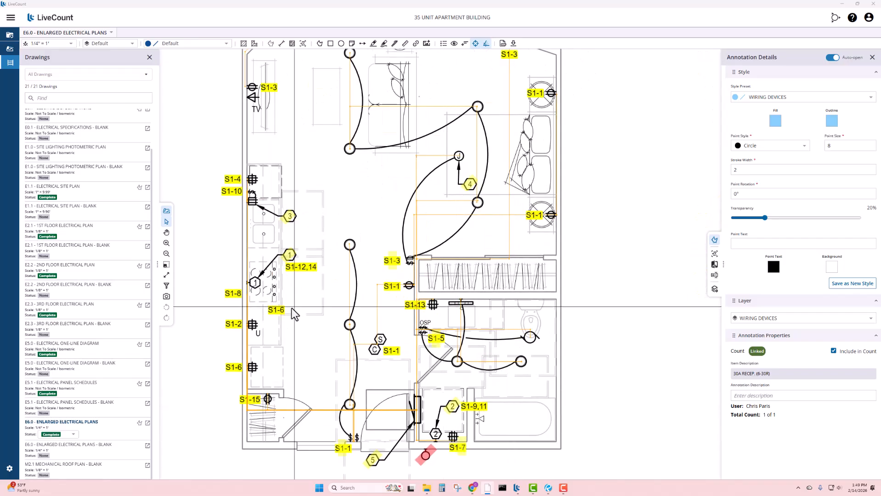
pyautogui.scroll(-1, 467, 214)
pyautogui.moveTo(466, 214); pyautogui.dragTo(465, 246)
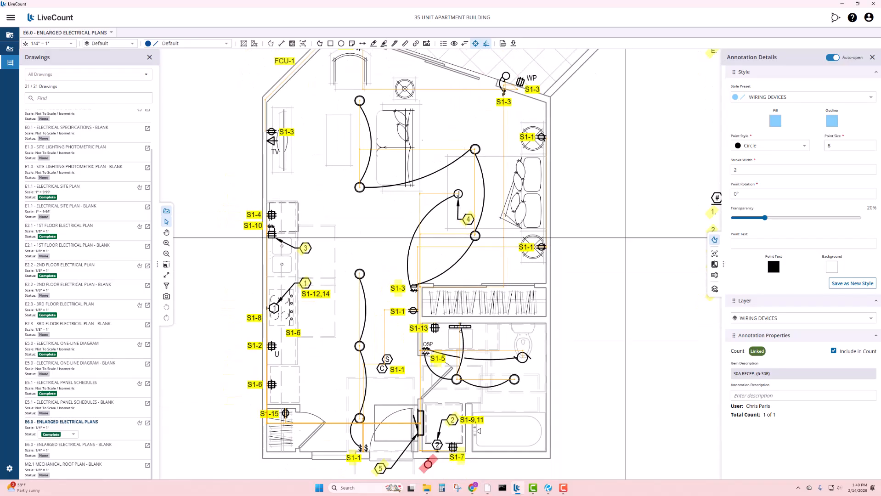
pyautogui.scroll(-1, 520, 250)
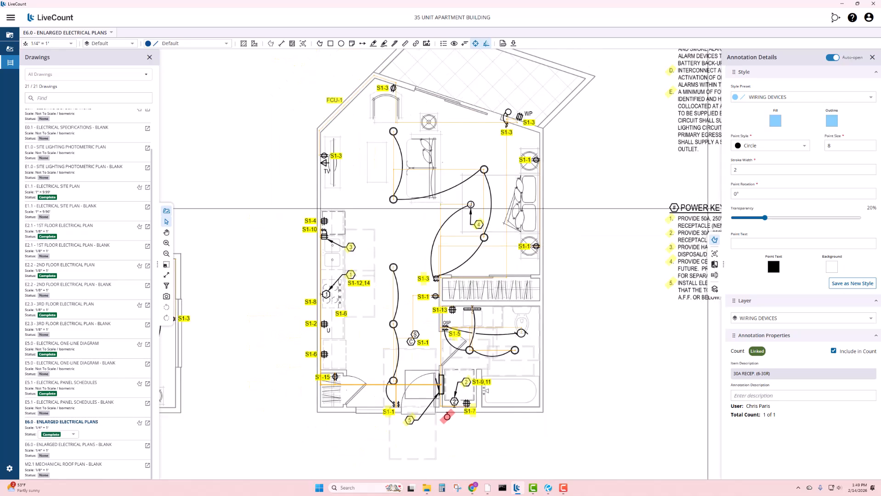
# Close the annotation details and review the branch wiring on the neighbouring Unit S2 electrical plan
pyautogui.moveTo(458, 219); pyautogui.dragTo(670, 172)
pyautogui.scroll(-1, 462, 222)
pyautogui.click(874, 58)
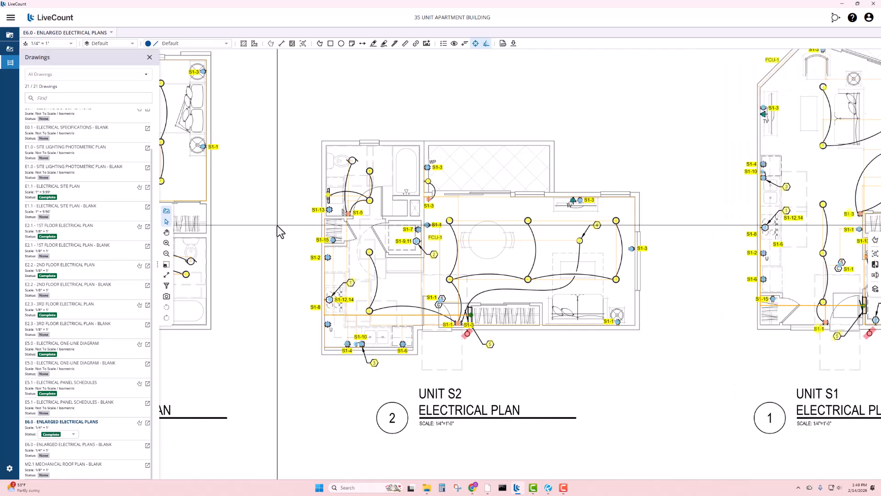
pyautogui.moveTo(277, 225)
pyautogui.mouseDown()
pyautogui.moveTo(493, 233)
pyautogui.moveTo(521, 248)
pyautogui.mouseUp()
pyautogui.scroll(1, 344, 145)
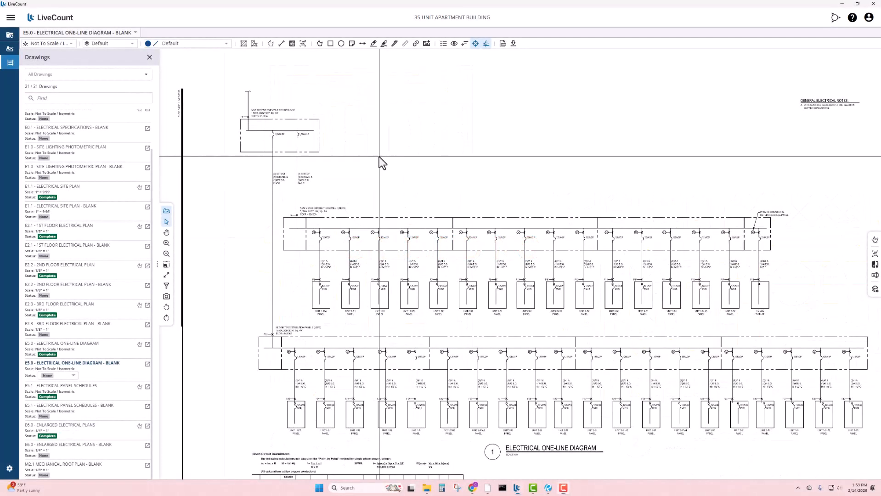
# Examine the service entrance switchboard and its feeders to the meter distribution panels on the blank E5.0 one-line diagram
pyautogui.moveTo(380, 162); pyautogui.dragTo(407, 162)
pyautogui.scroll(5, 282, 124)
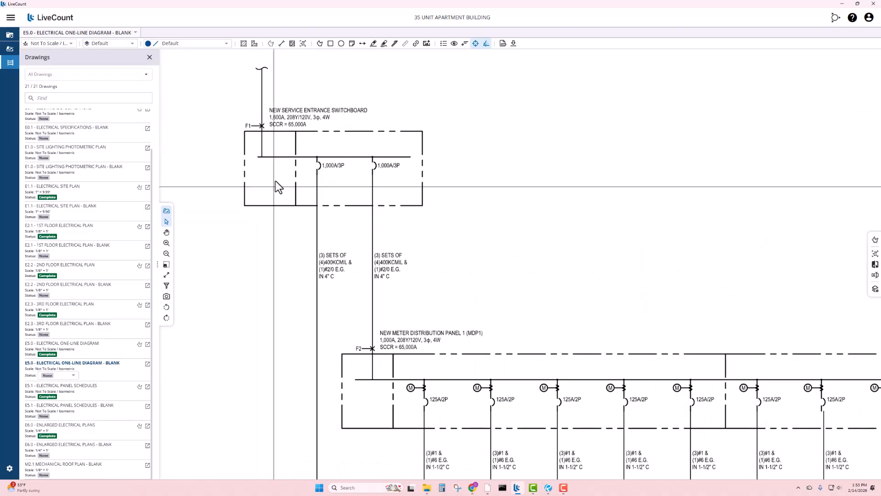
pyautogui.scroll(-2, 275, 181)
pyautogui.scroll(-3, 278, 183)
pyautogui.scroll(3, 269, 146)
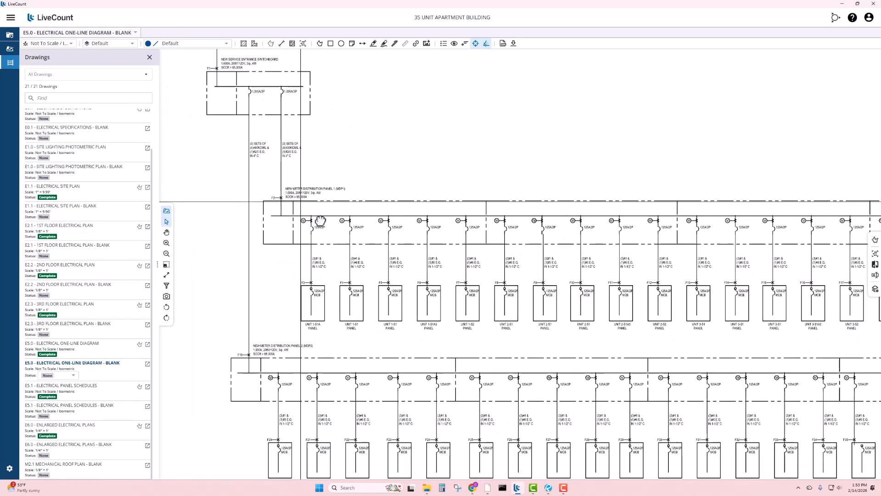
pyautogui.scroll(2, 266, 138)
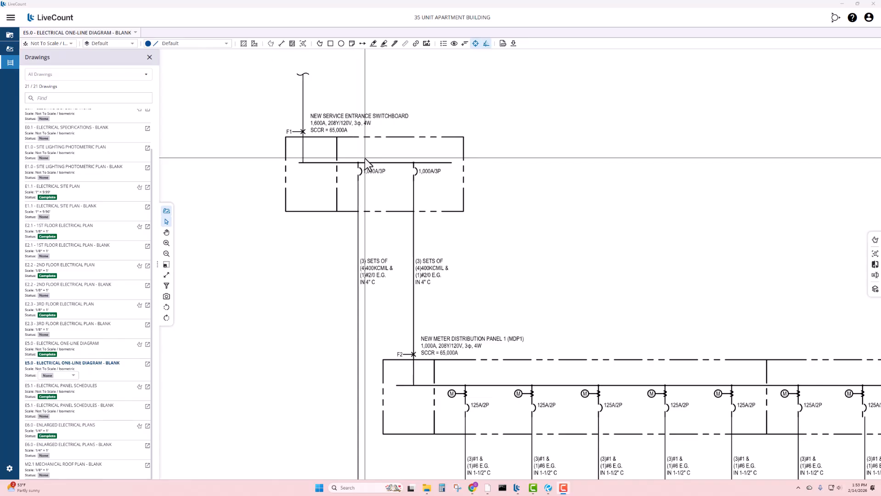
# View the E1.1 site plan, switch to the E2.1 1st floor plan and inspect the grounding takeoff through the west wing units
pyautogui.click(63, 196)
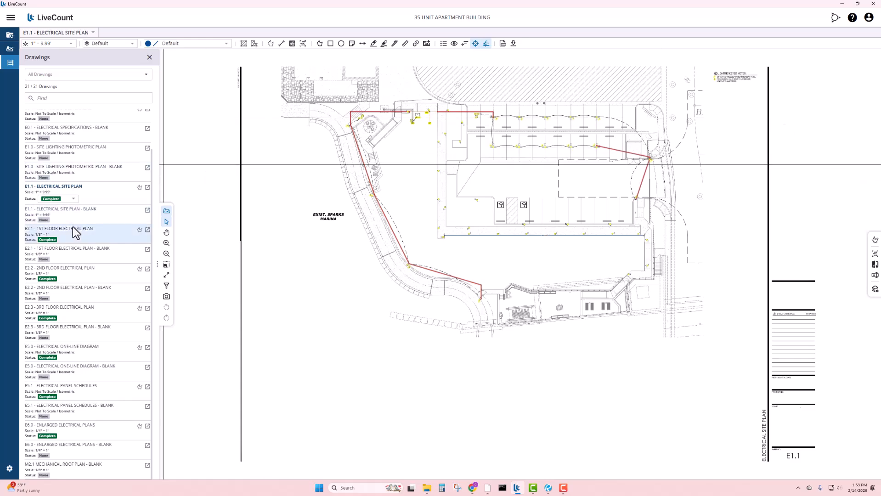
pyautogui.click(75, 232)
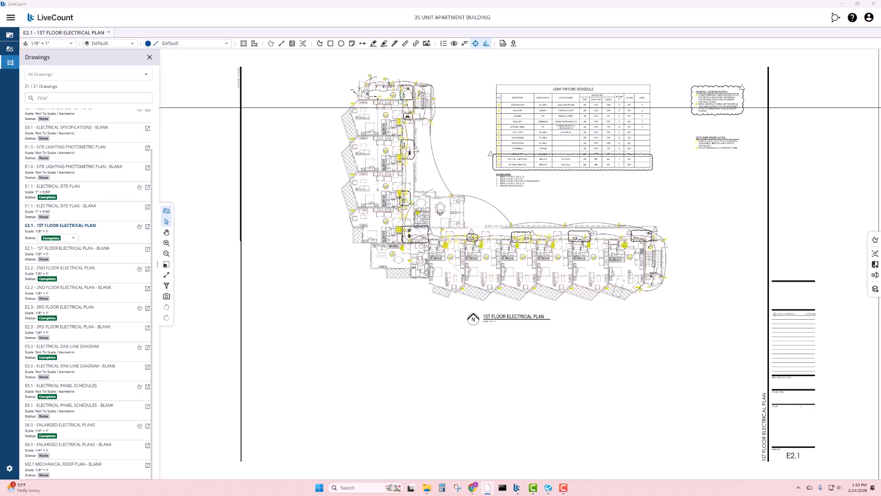
pyautogui.scroll(3, 468, 181)
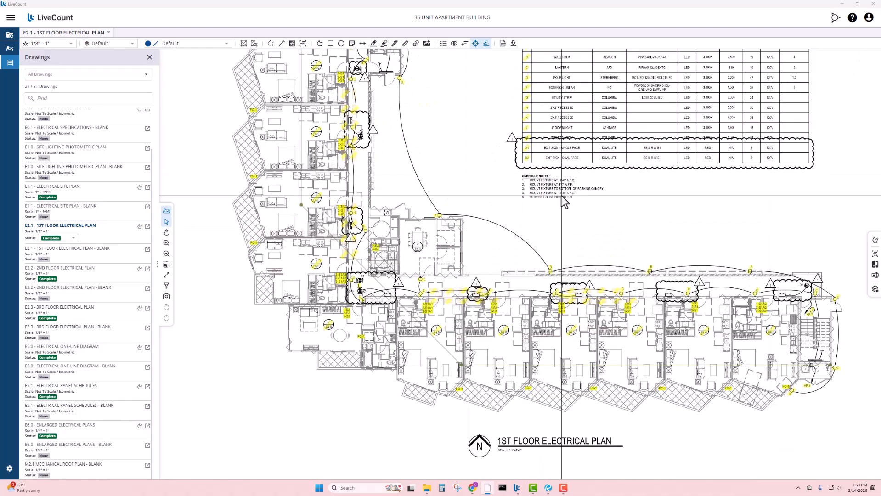
pyautogui.moveTo(562, 196); pyautogui.dragTo(541, 259)
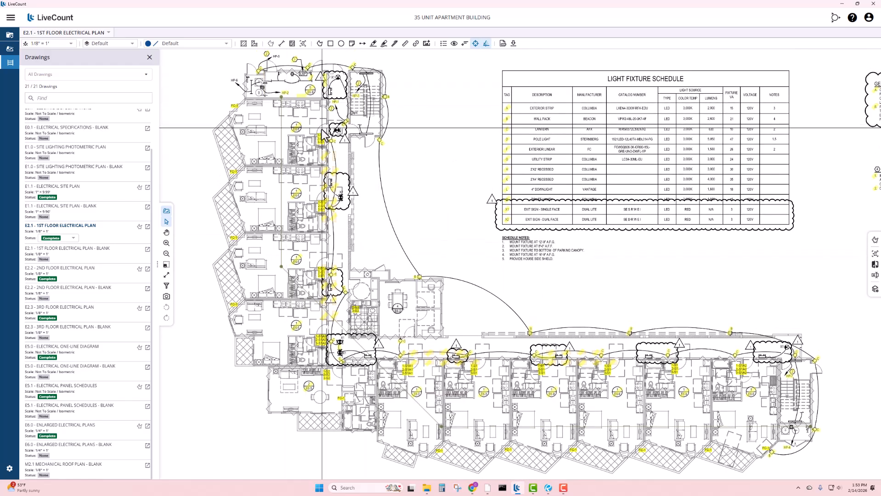
pyautogui.click(281, 123)
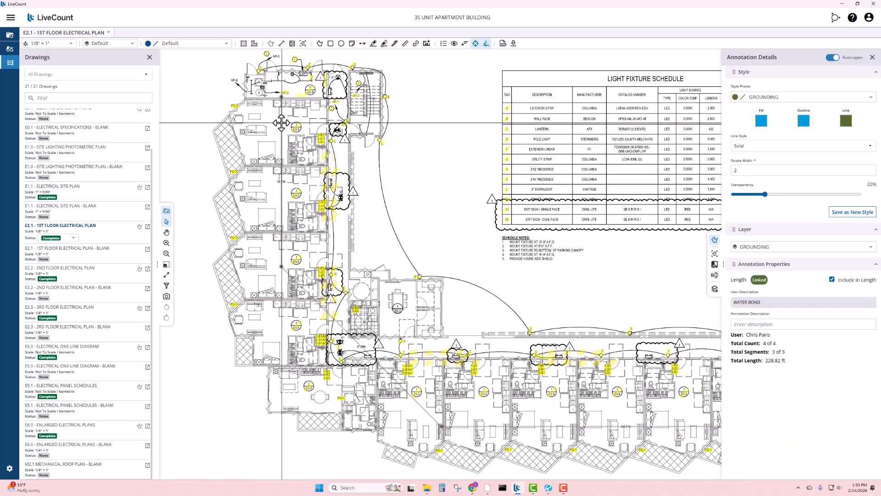
# Follow the water bond run to the utility room at the 1st floor plan's east end
pyautogui.moveTo(402, 249)
pyautogui.mouseDown()
pyautogui.moveTo(335, 181)
pyautogui.moveTo(246, 152)
pyautogui.moveTo(161, 138)
pyautogui.mouseUp()
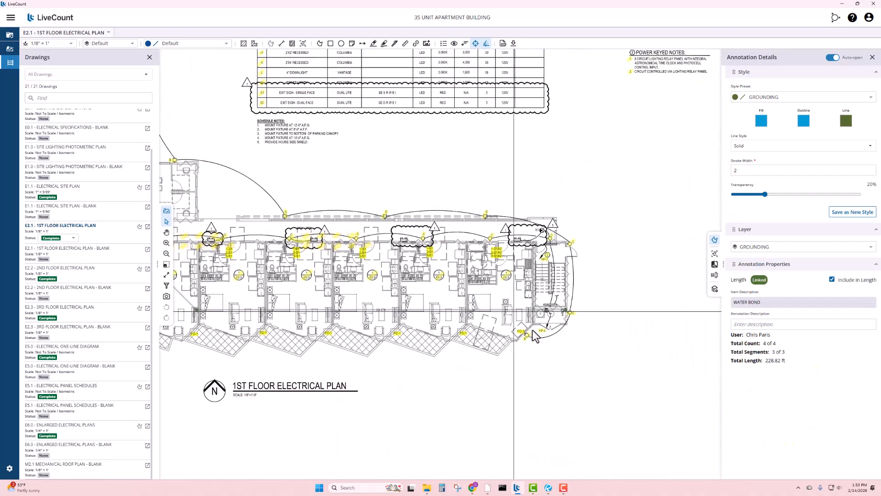
pyautogui.scroll(4, 542, 329)
pyautogui.scroll(1, 592, 289)
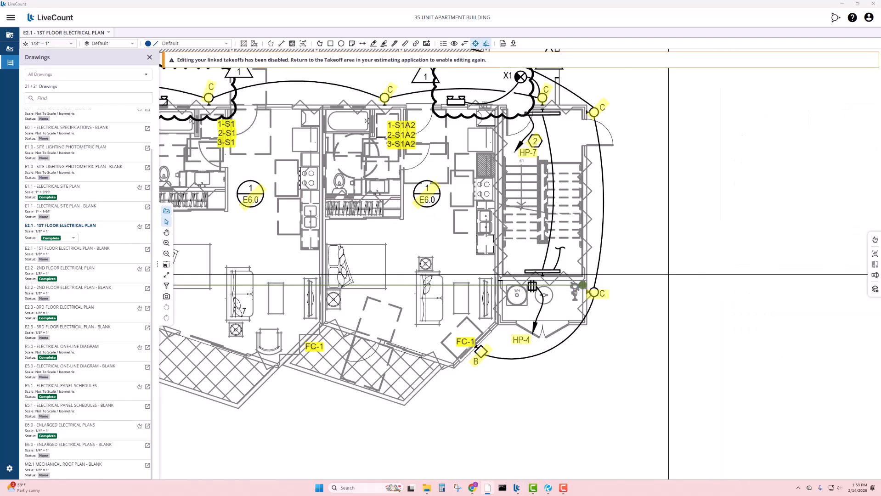
pyautogui.scroll(-5, 623, 255)
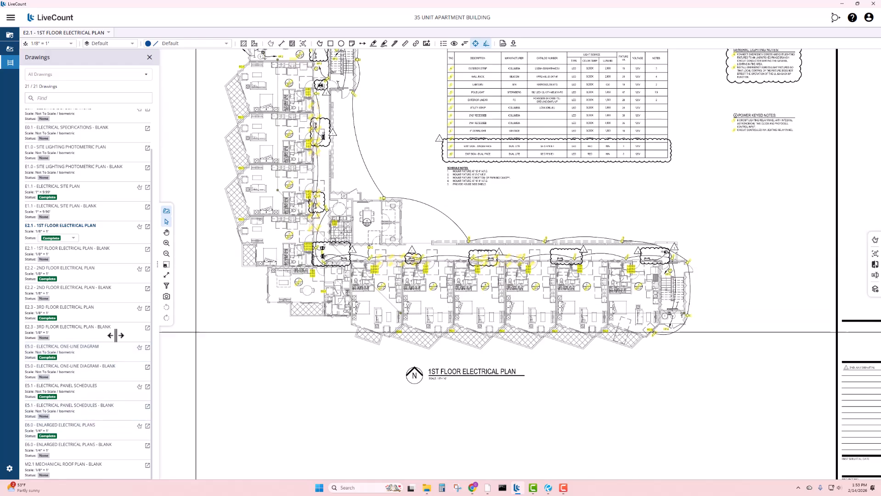
# Open the E6.0 enlarged plans and examine the grounding takeoffs and gear layout in the electrical service room
pyautogui.click(70, 432)
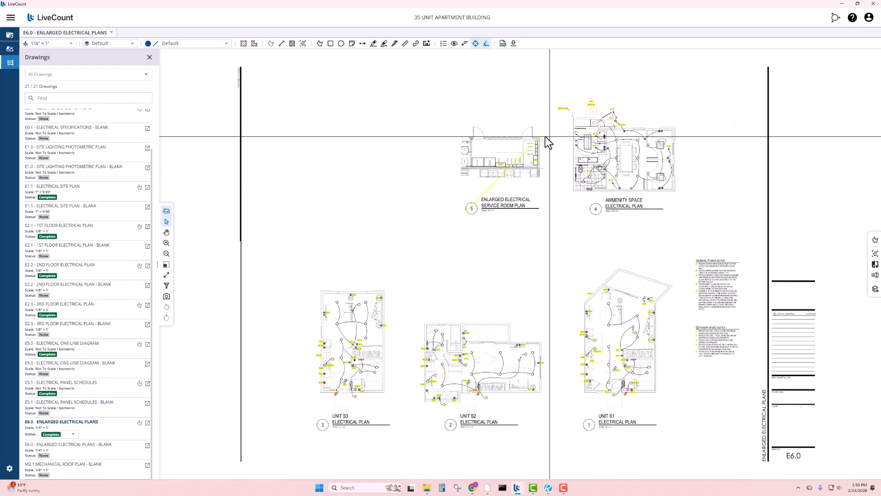
pyautogui.scroll(5, 546, 143)
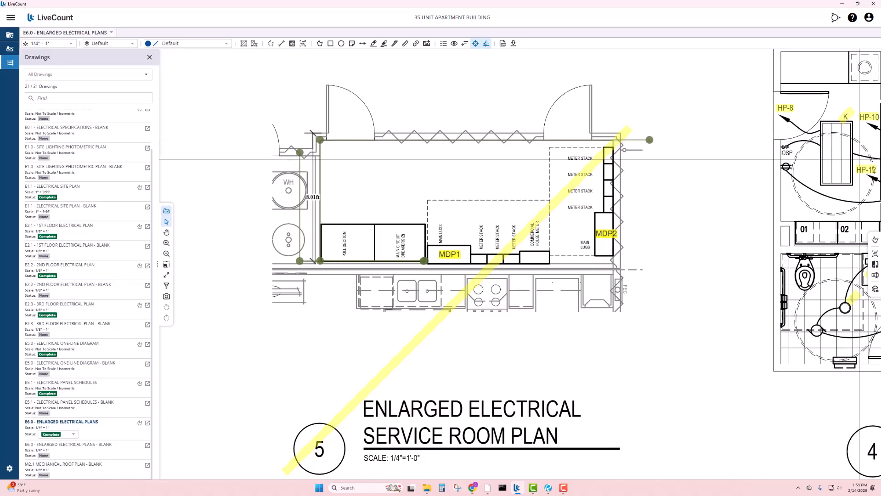
pyautogui.scroll(-1, 476, 168)
pyautogui.scroll(2, 507, 174)
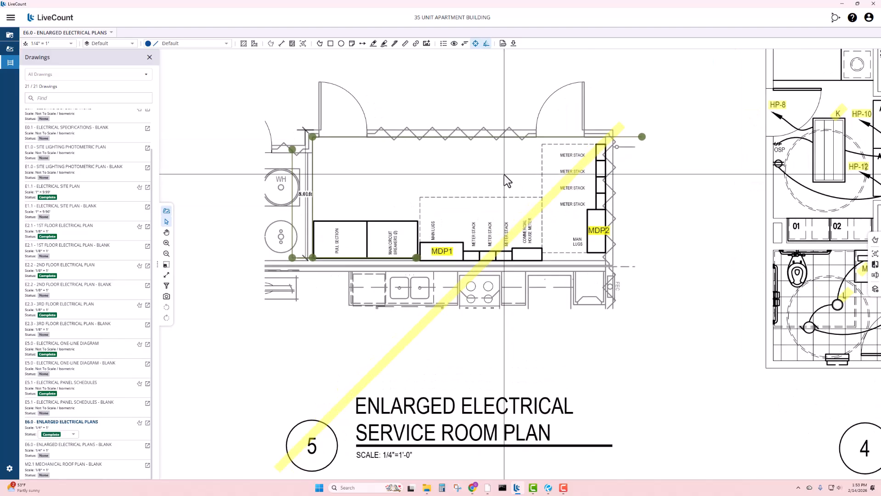
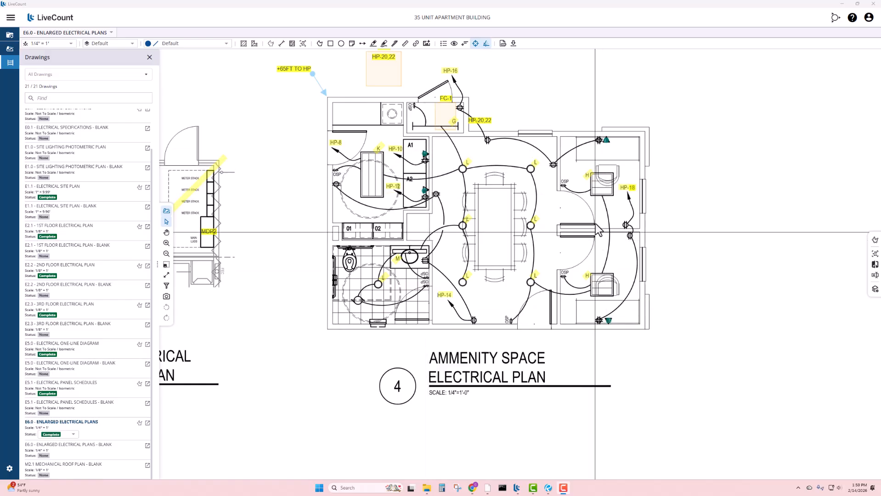
# Review the branch wiring on the Unit S1, S2 and S3 plans, and return to the electrical service room plan
pyautogui.scroll(-3, 596, 225)
pyautogui.moveTo(589, 323); pyautogui.dragTo(578, 114)
pyautogui.scroll(3, 603, 332)
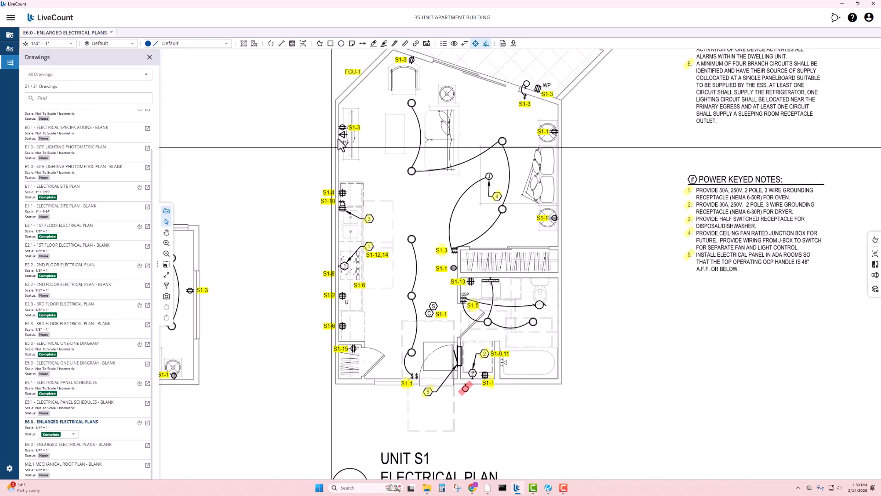
pyautogui.moveTo(341, 131); pyautogui.dragTo(696, 134)
pyautogui.moveTo(397, 202); pyautogui.dragTo(538, 159)
pyautogui.scroll(-1, 539, 160)
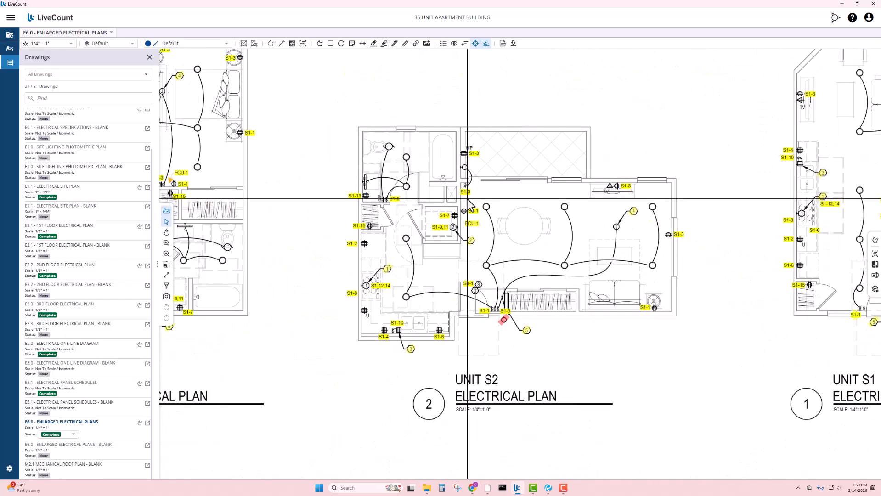
pyautogui.moveTo(468, 201); pyautogui.dragTo(633, 255)
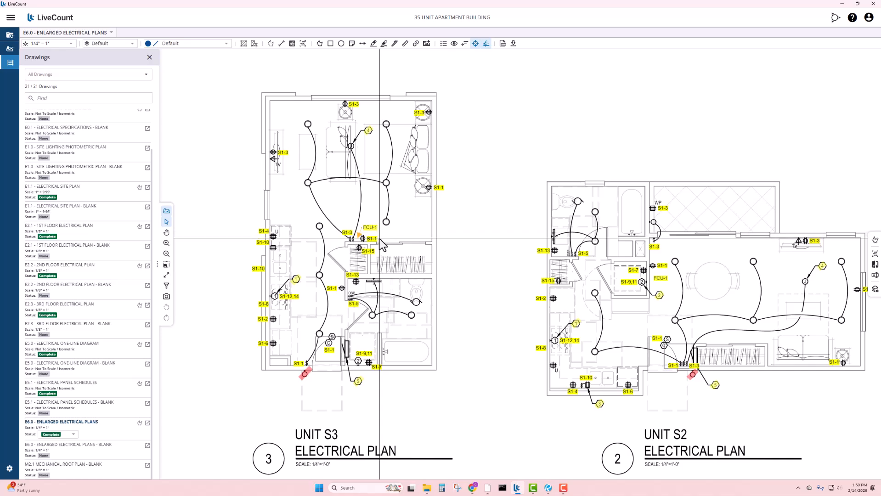
pyautogui.moveTo(469, 213); pyautogui.dragTo(329, 359)
pyautogui.moveTo(638, 174); pyautogui.dragTo(478, 413)
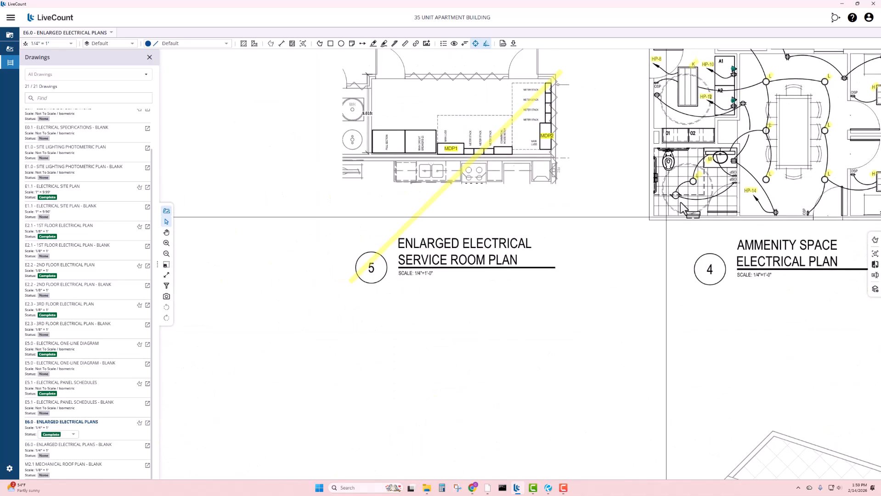
# Examine the tagged circuits and devices on the Unit S1 enlarged electrical plan
pyautogui.moveTo(681, 187); pyautogui.dragTo(438, 309)
pyautogui.scroll(2, 584, 211)
pyautogui.scroll(-5, 584, 163)
pyautogui.moveTo(487, 361); pyautogui.dragTo(488, 69)
pyautogui.scroll(2, 532, 288)
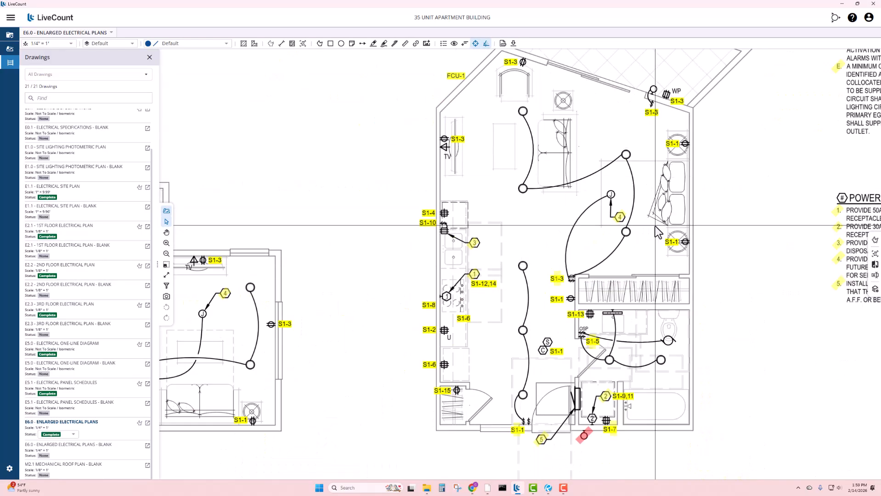
pyautogui.moveTo(523, 230); pyautogui.dragTo(466, 247)
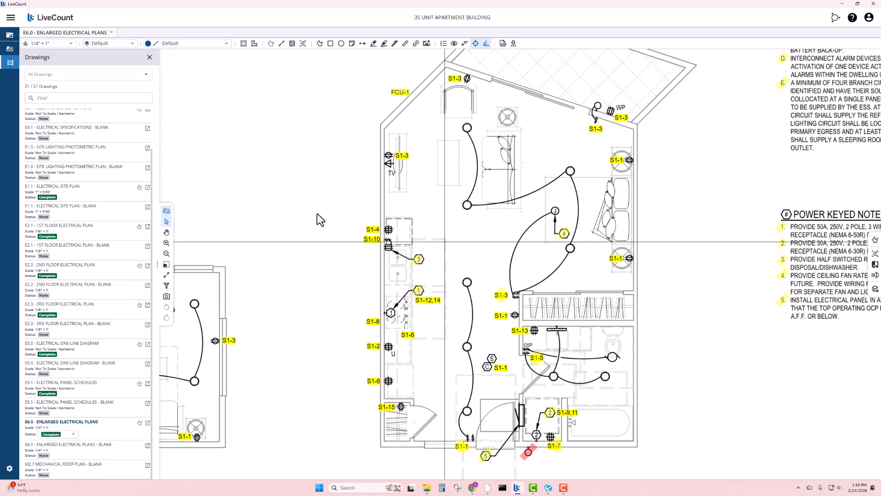
# Open the E2.1 1st floor electrical plan and trace the teal cable runs from the electrical service room to the amenity space
pyautogui.click(60, 230)
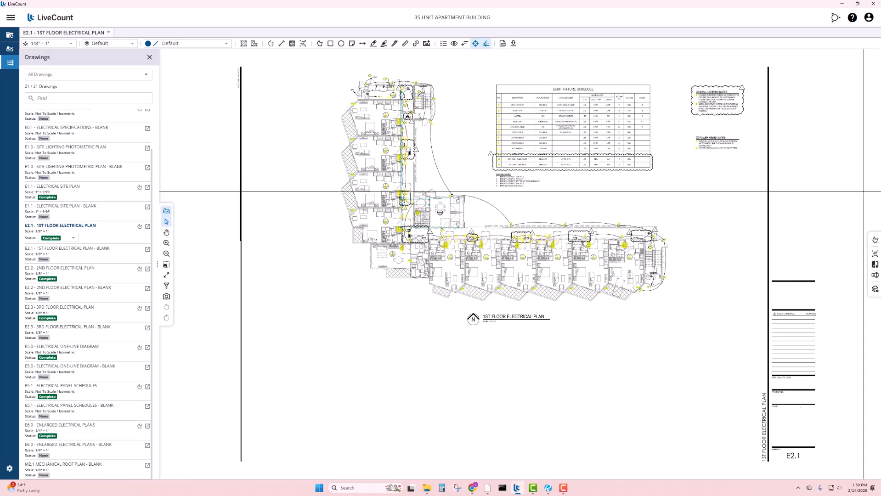
pyautogui.scroll(10, 363, 80)
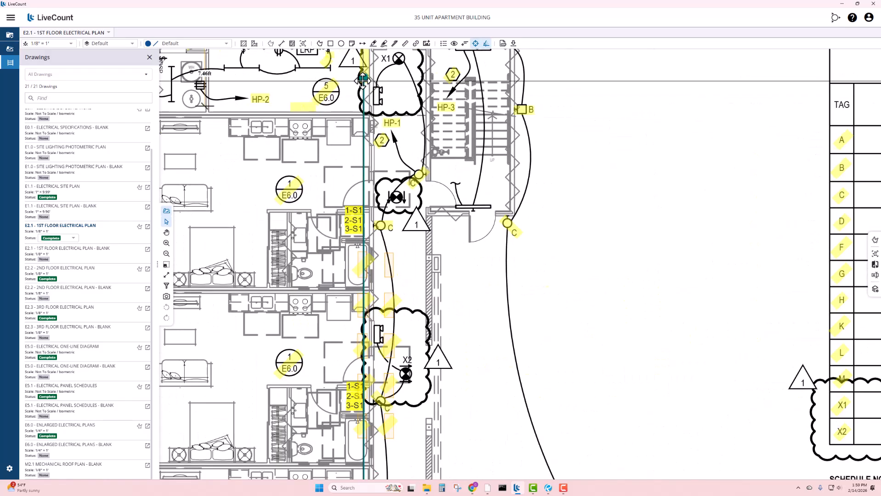
pyautogui.moveTo(363, 81); pyautogui.dragTo(374, 117)
pyautogui.scroll(-3, 373, 110)
pyautogui.moveTo(510, 462); pyautogui.dragTo(415, 167)
pyautogui.scroll(3, 382, 202)
pyautogui.scroll(-2, 389, 215)
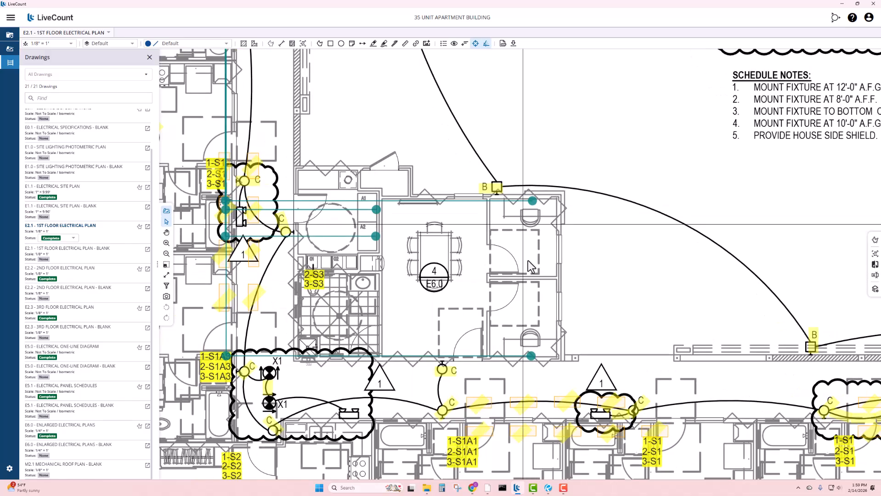
pyautogui.scroll(-4, 592, 246)
pyautogui.moveTo(710, 238); pyautogui.dragTo(576, 268)
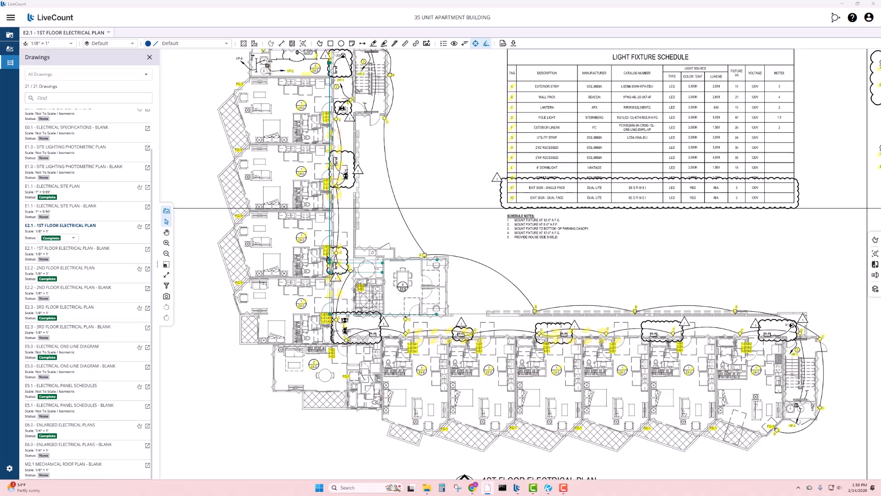
# Follow the olive television cable runs on the 1st floor plan through the west wing and along the south wing units
pyautogui.scroll(5, 343, 168)
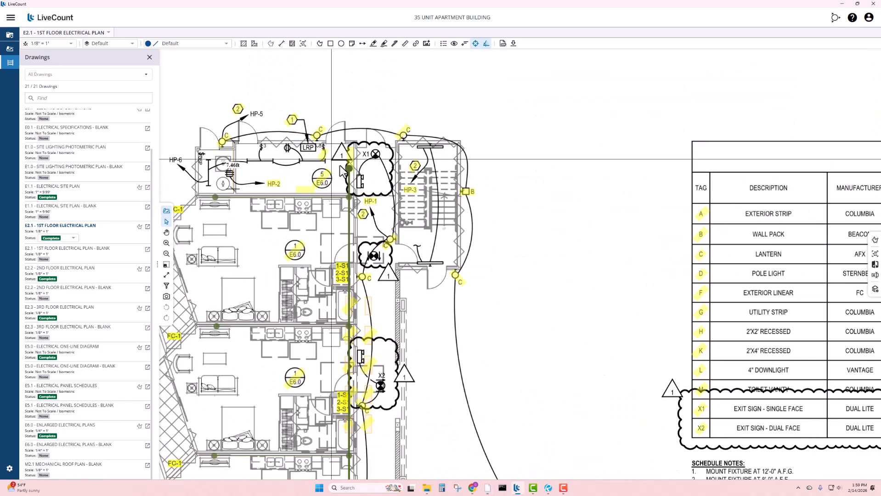
pyautogui.scroll(-2, 346, 158)
pyautogui.moveTo(353, 276); pyautogui.dragTo(342, 107)
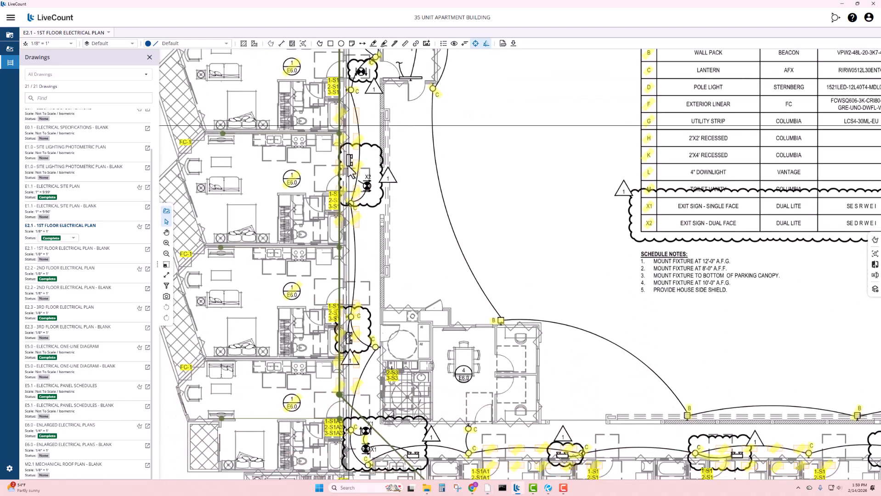
pyautogui.moveTo(351, 230); pyautogui.dragTo(338, 97)
pyautogui.moveTo(531, 464); pyautogui.dragTo(422, 356)
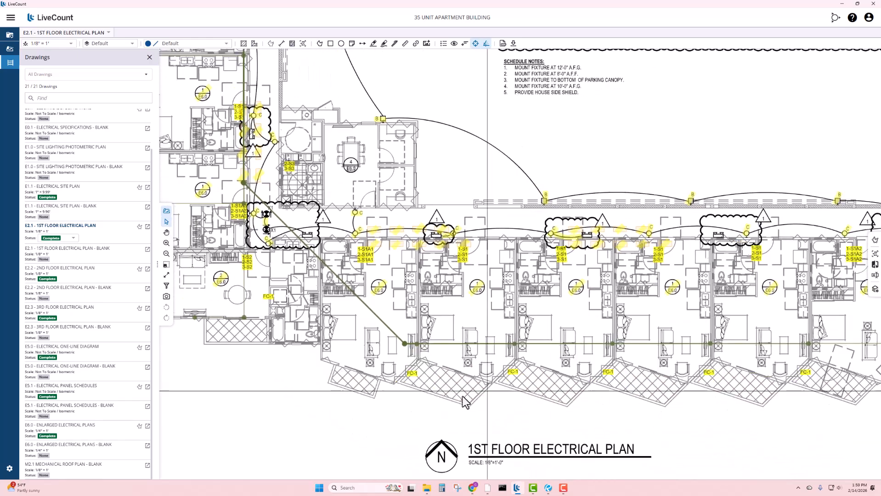
pyautogui.scroll(3, 462, 391)
pyautogui.moveTo(725, 294); pyautogui.dragTo(570, 310)
pyautogui.moveTo(679, 337); pyautogui.dragTo(628, 339)
pyautogui.scroll(-1, 628, 339)
# Open the E2.2 2nd floor electrical plan and follow its television cable runs through both wings
pyautogui.click(110, 271)
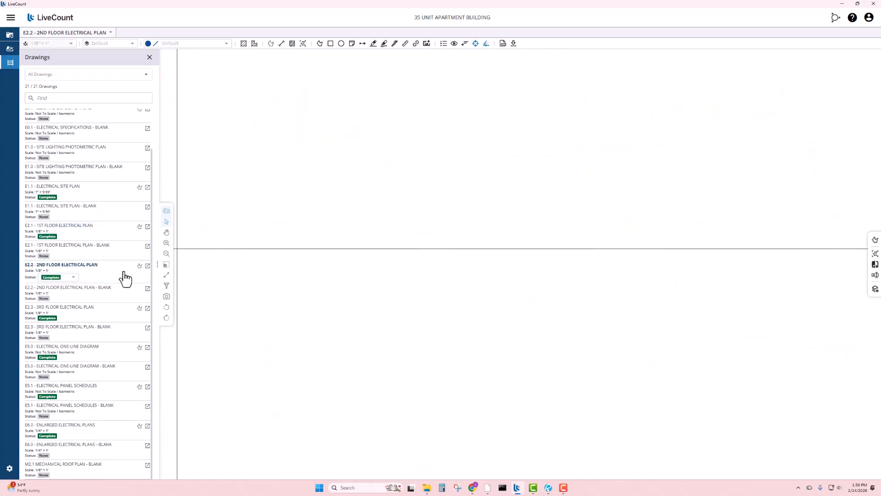
pyautogui.scroll(5, 363, 90)
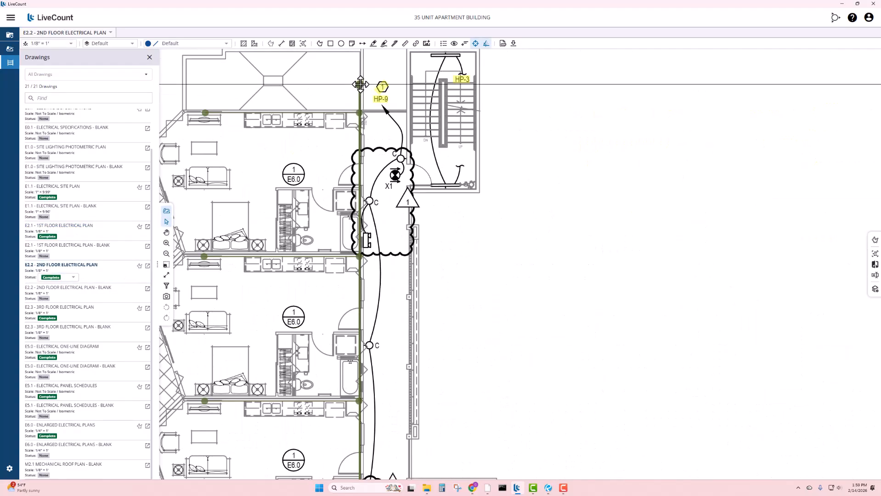
pyautogui.scroll(-1, 361, 84)
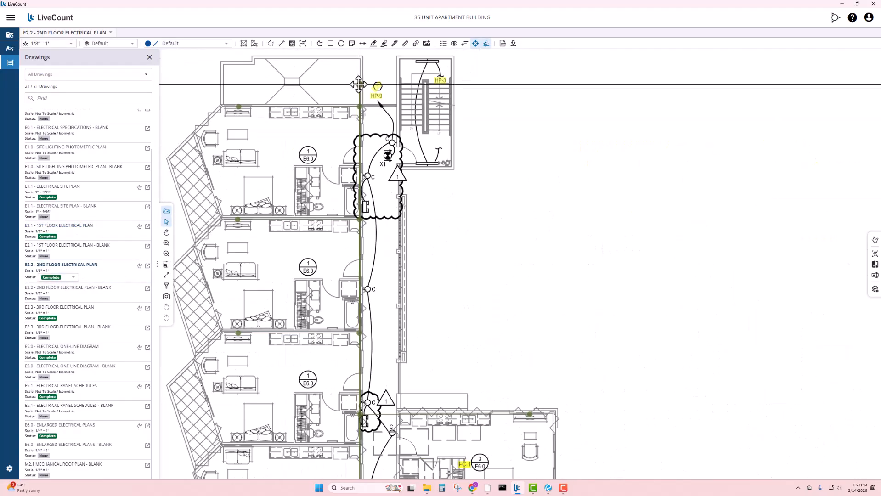
pyautogui.moveTo(367, 294); pyautogui.dragTo(340, 227)
pyautogui.scroll(-1, 400, 278)
pyautogui.moveTo(400, 278); pyautogui.dragTo(299, 110)
pyautogui.moveTo(576, 320); pyautogui.dragTo(443, 285)
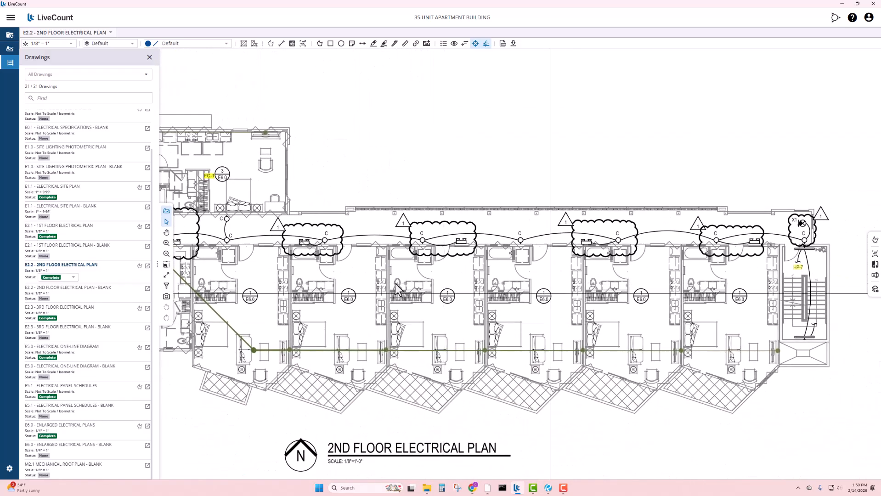
# Open the E2.3 3rd floor electrical plan and inspect its television cable runs through both wings
pyautogui.click(68, 315)
pyautogui.scroll(6, 416, 83)
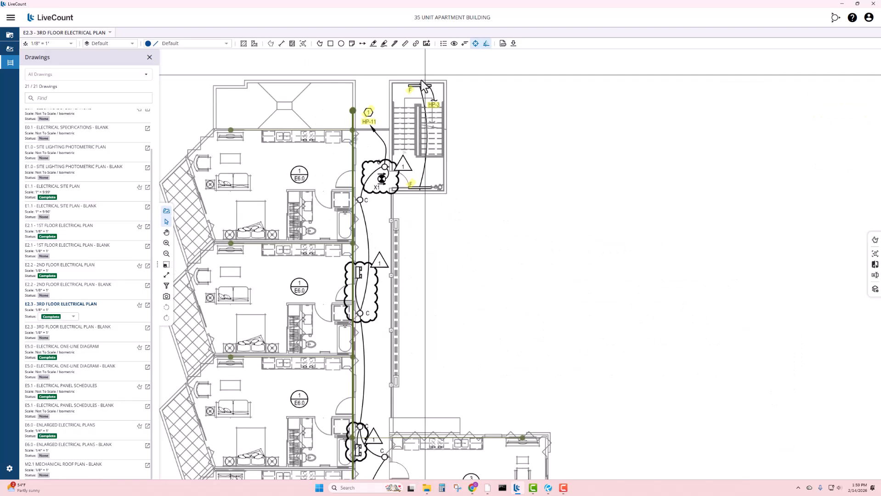
pyautogui.scroll(-3, 360, 115)
pyautogui.scroll(-3, 359, 114)
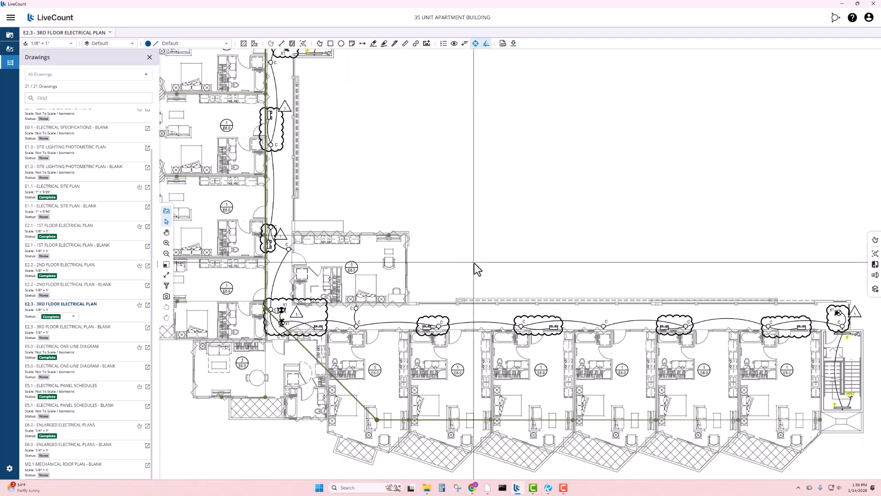
pyautogui.scroll(3, 481, 280)
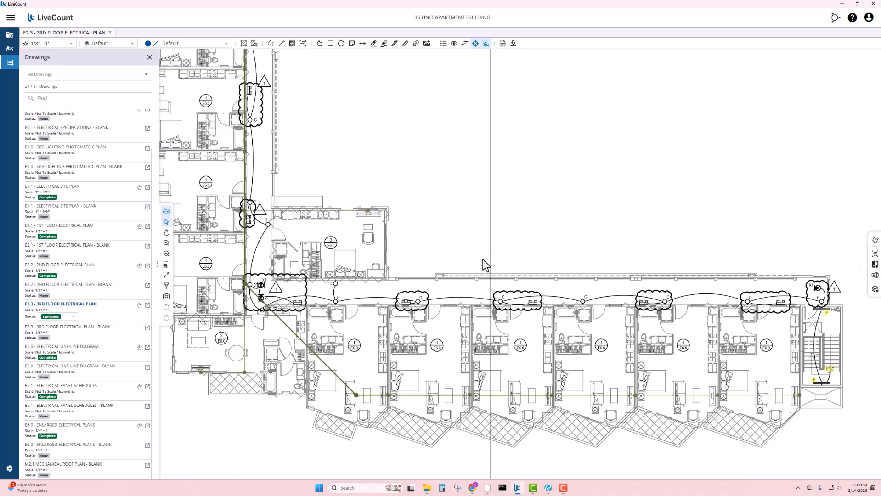
pyautogui.scroll(-2, 477, 272)
pyautogui.moveTo(466, 163); pyautogui.dragTo(459, 209)
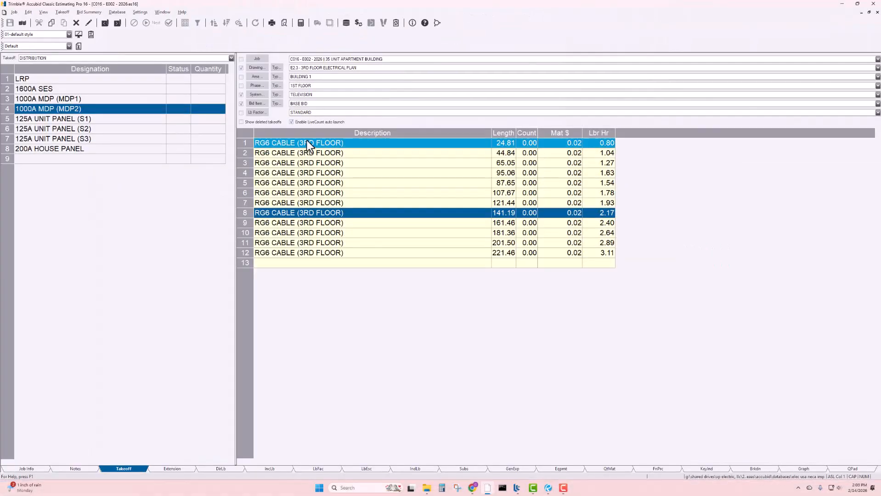
# Open the estimate's extension in Accubid and review the Total Material and Total Hours columns, going back to the fixture and gear items
pyautogui.click(173, 468)
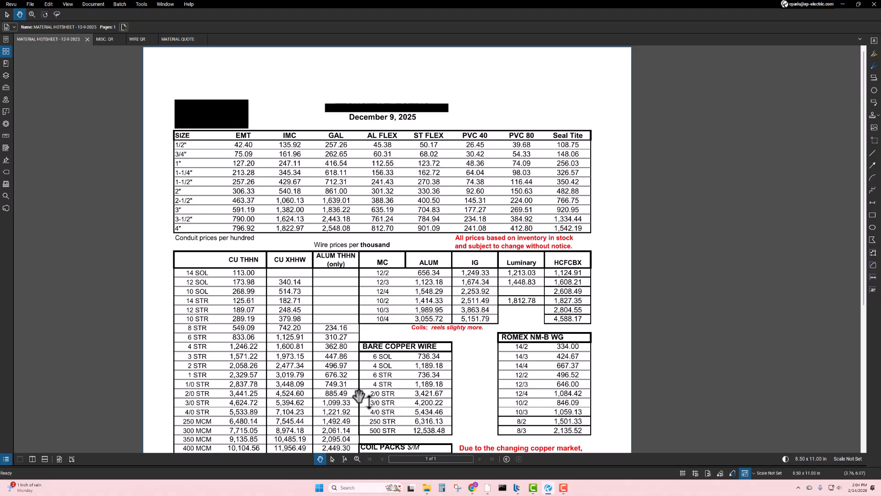
pyautogui.click(489, 489)
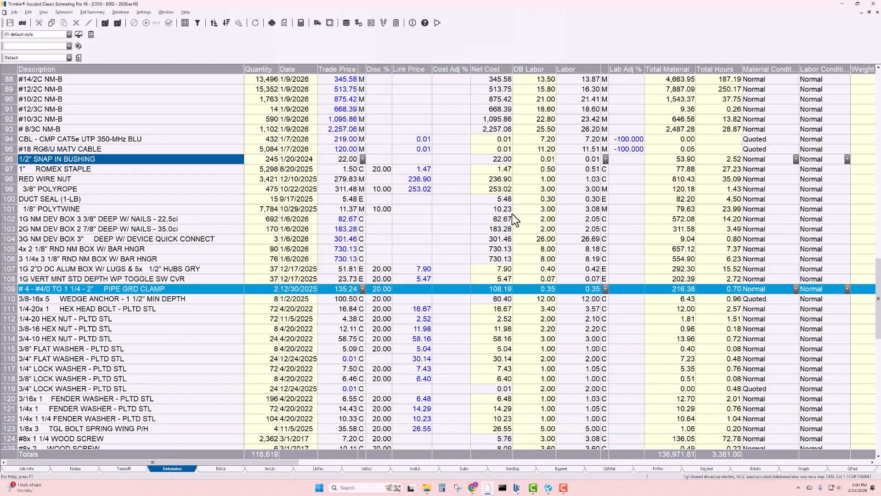
pyautogui.click(672, 65)
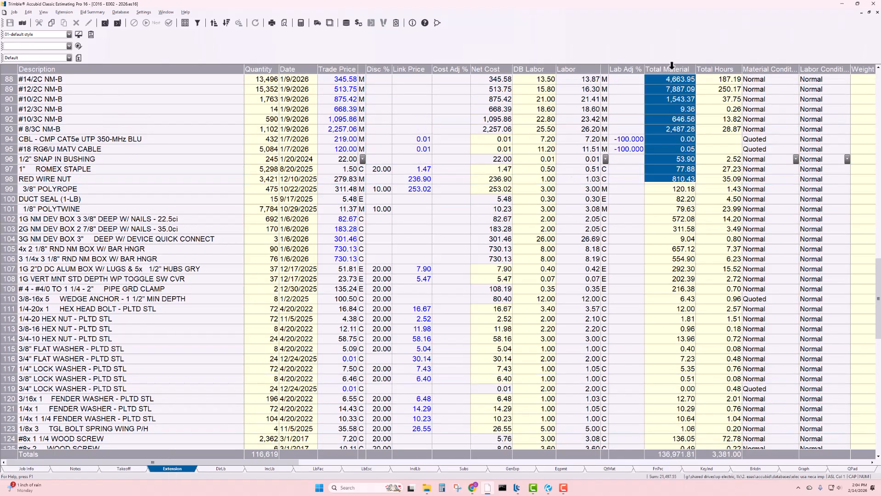
pyautogui.click(725, 67)
pyautogui.scroll(1, 279, 160)
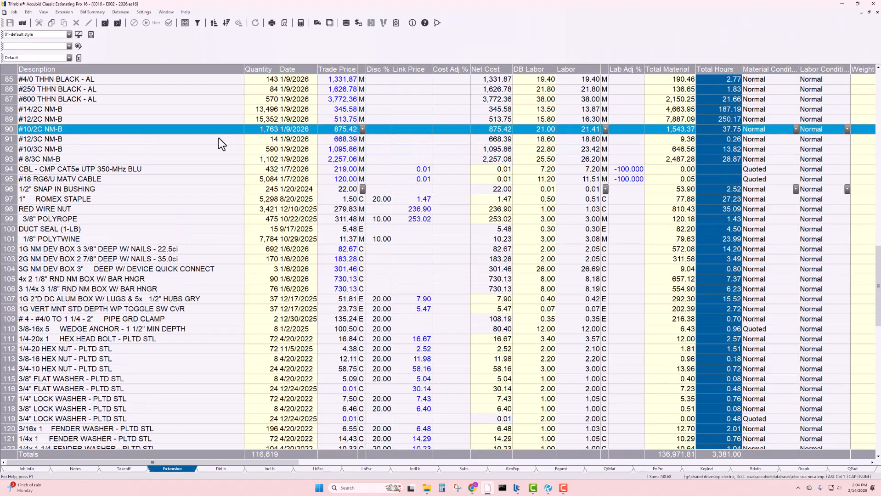
pyautogui.scroll(20, 231, 162)
pyautogui.scroll(6, 233, 166)
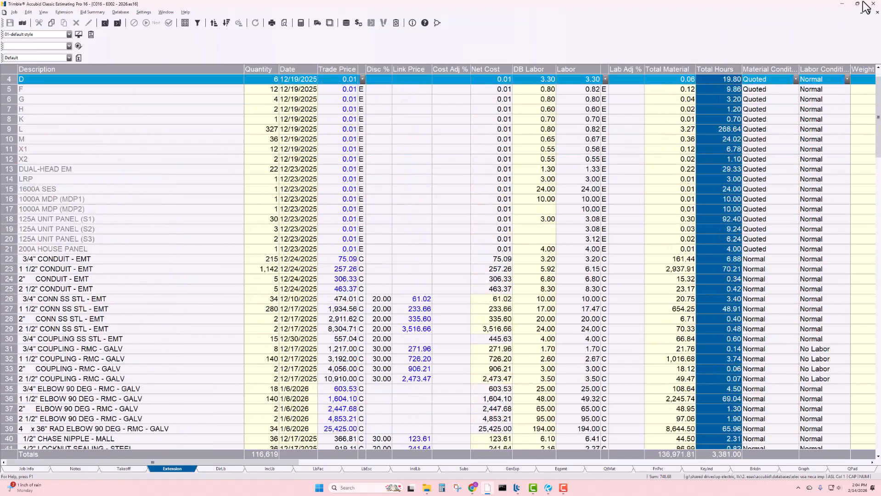
# Switch to Revu and read the conduit and wire prices on the 12-9-2025 material hotsheet
pyautogui.hotkey('alt', 'Tab')
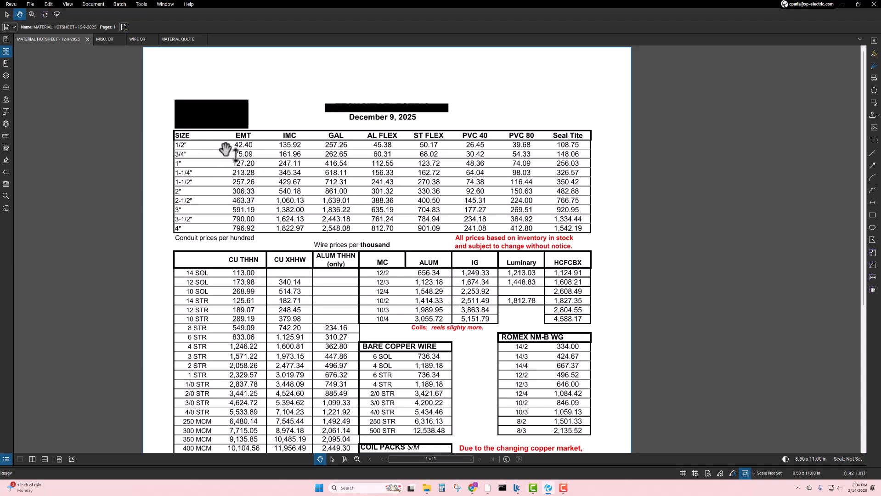
pyautogui.scroll(-1, 248, 154)
pyautogui.scroll(-2, 343, 140)
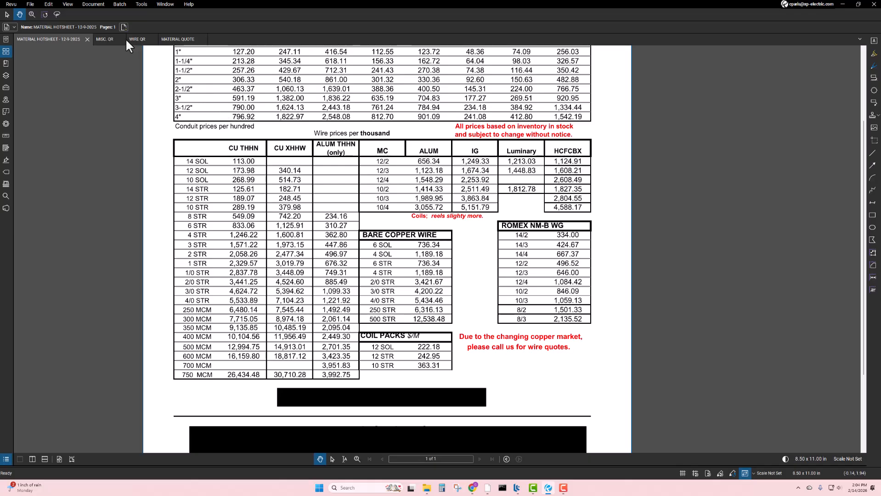
# Open the MISC. QR document and review its boxes, wiring devices and conduit elbows
pyautogui.click(103, 38)
pyautogui.scroll(-3, 379, 172)
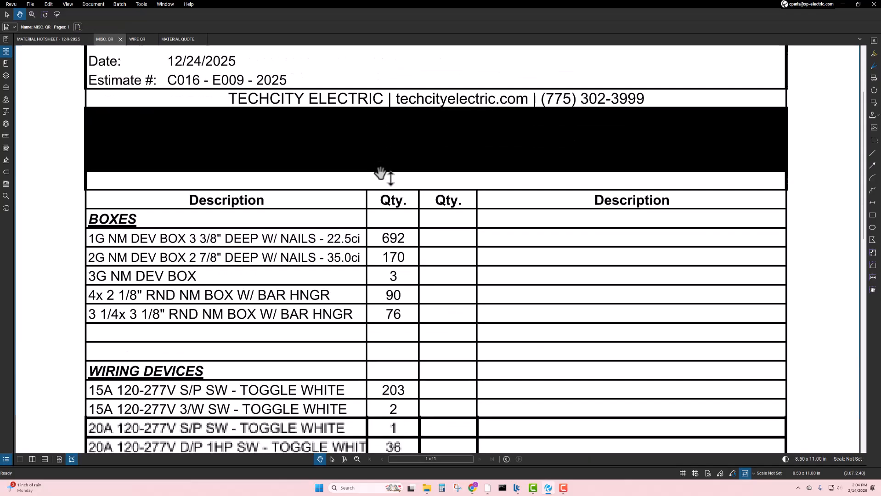
pyautogui.scroll(-2, 380, 173)
pyautogui.scroll(-2, 356, 186)
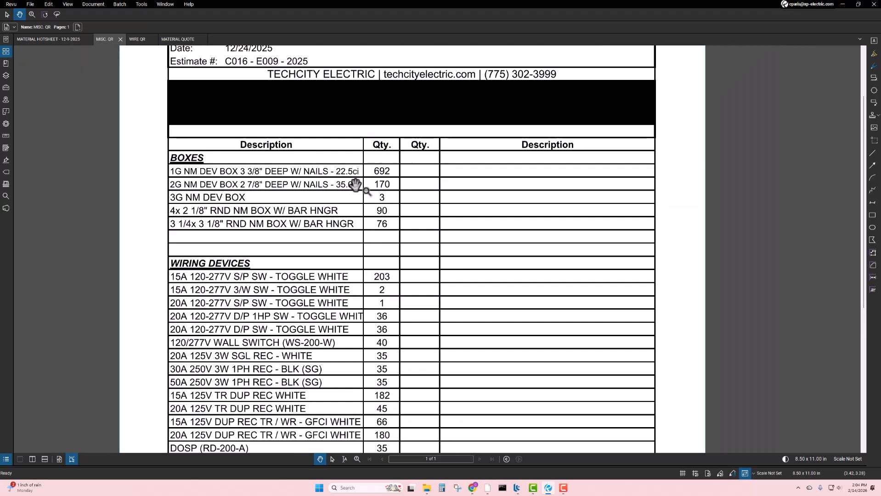
pyautogui.scroll(-1, 353, 189)
pyautogui.scroll(-3, 271, 140)
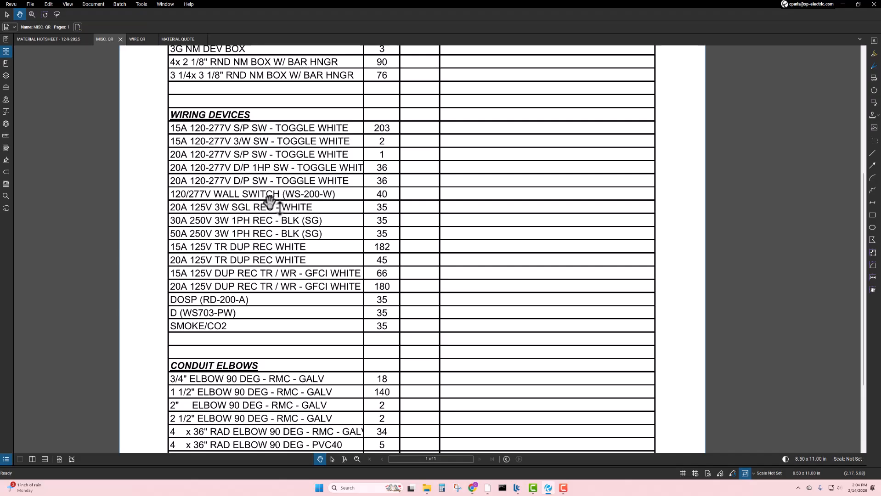
pyautogui.scroll(-3, 275, 243)
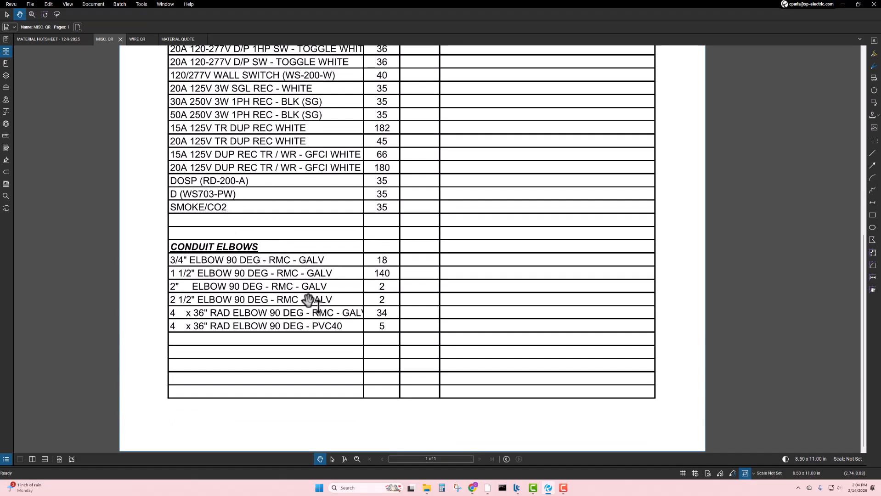
pyautogui.scroll(8, 307, 301)
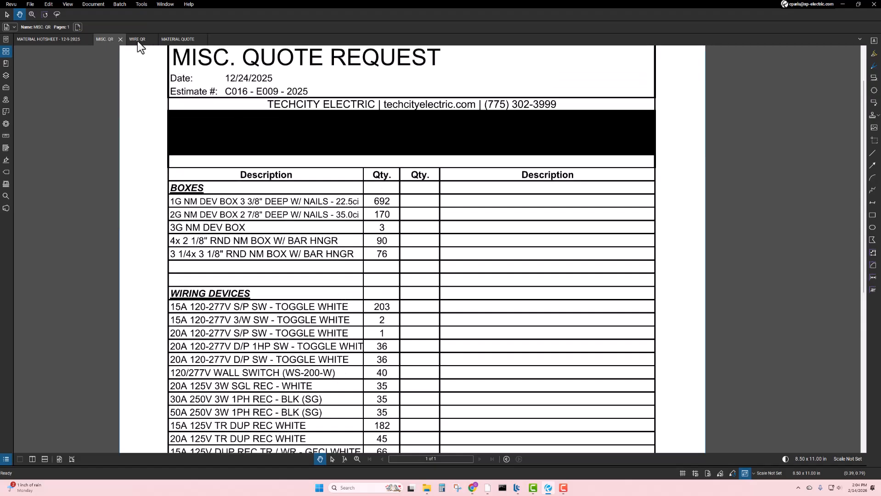
# Open the WIRE QR document and review the requested wire types and quantities
pyautogui.click(138, 41)
pyautogui.scroll(-7, 339, 214)
pyautogui.keyDown('ctrl'); pyautogui.scroll(-1, 334, 202); pyautogui.keyUp('ctrl')
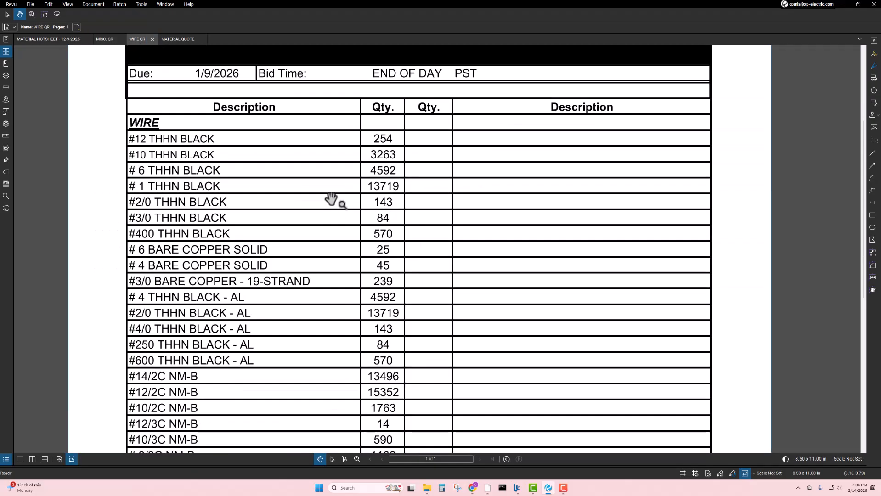
pyautogui.scroll(-2, 340, 190)
# Review the supplier's wire prices across the MATERIAL QUOTE pages and return to the estimate's extension in Accubid
pyautogui.click(178, 39)
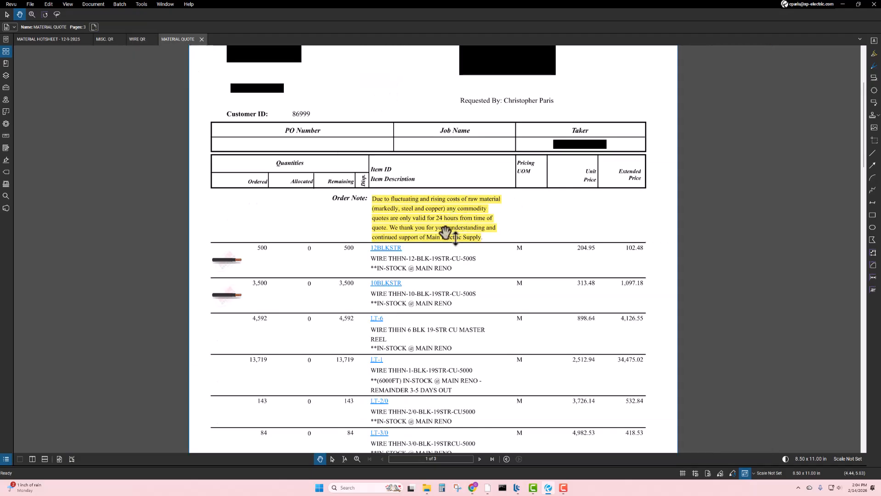
pyautogui.scroll(-2, 446, 234)
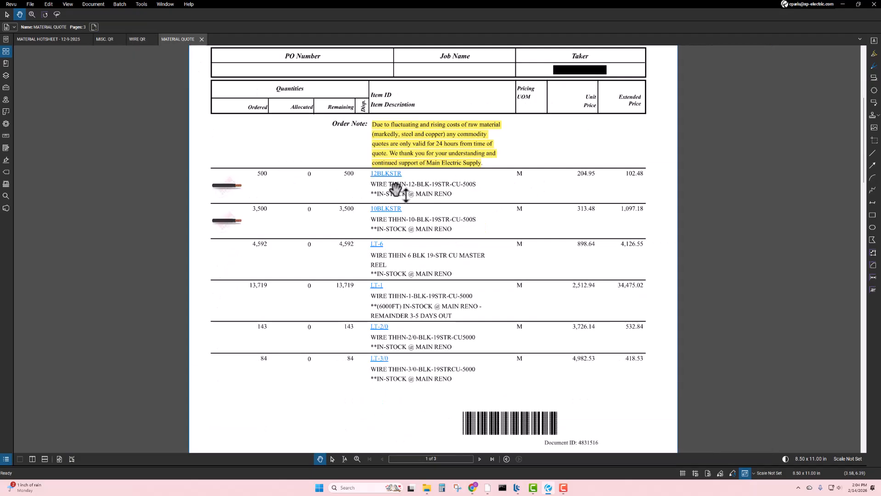
pyautogui.scroll(-12, 396, 189)
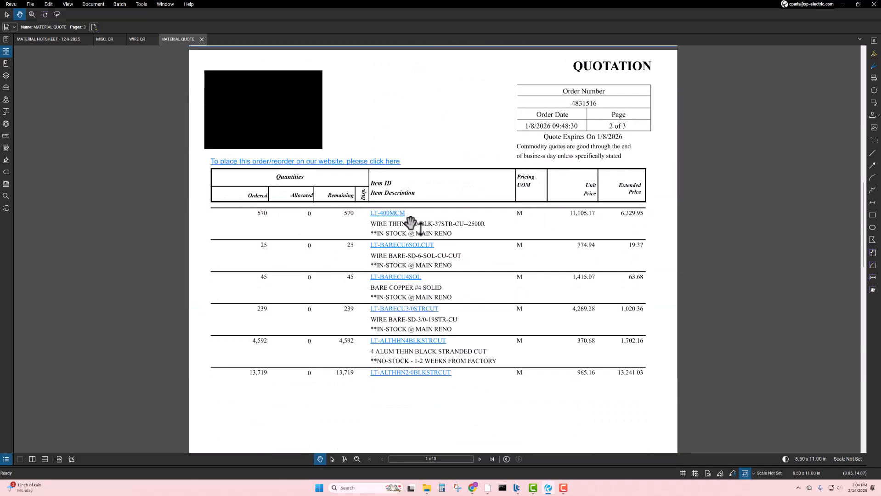
pyautogui.scroll(-4, 410, 224)
pyautogui.moveTo(395, 2); pyautogui.dragTo(427, 0)
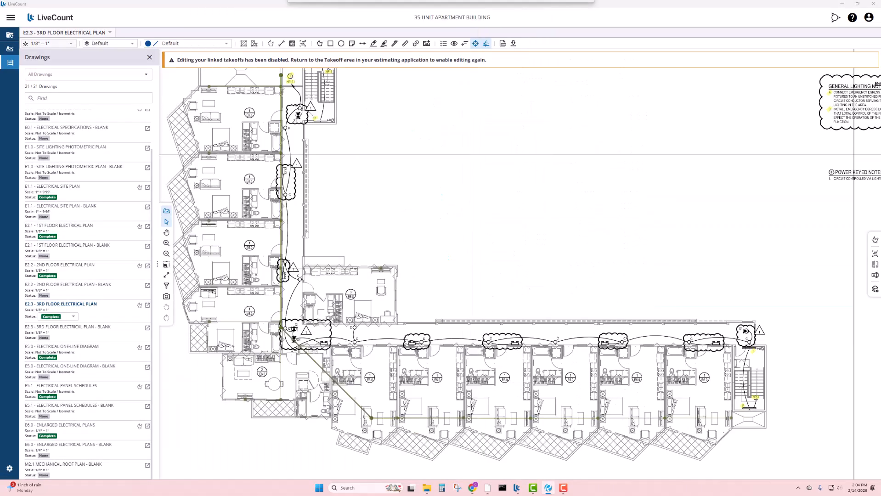
pyautogui.click(492, 488)
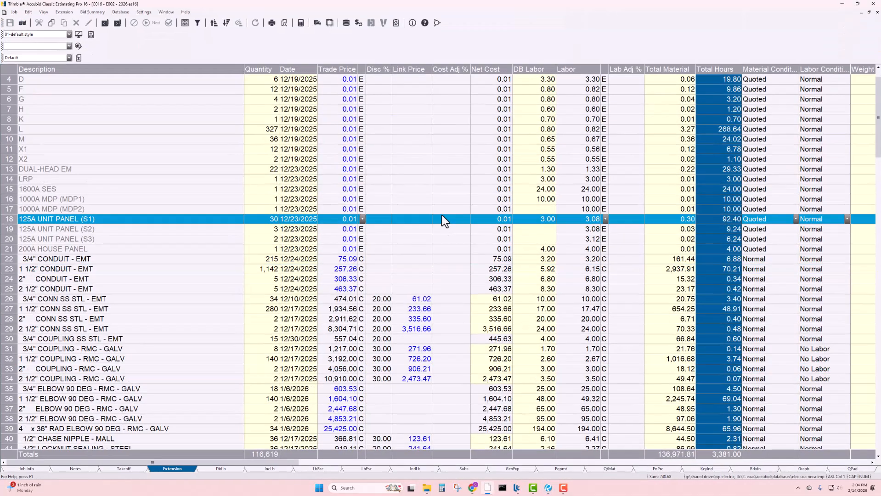
# Review the quoted light fixtures, distribution equipment and unit panels at the start of the extension, highlighting their descriptions
pyautogui.scroll(-2, 314, 175)
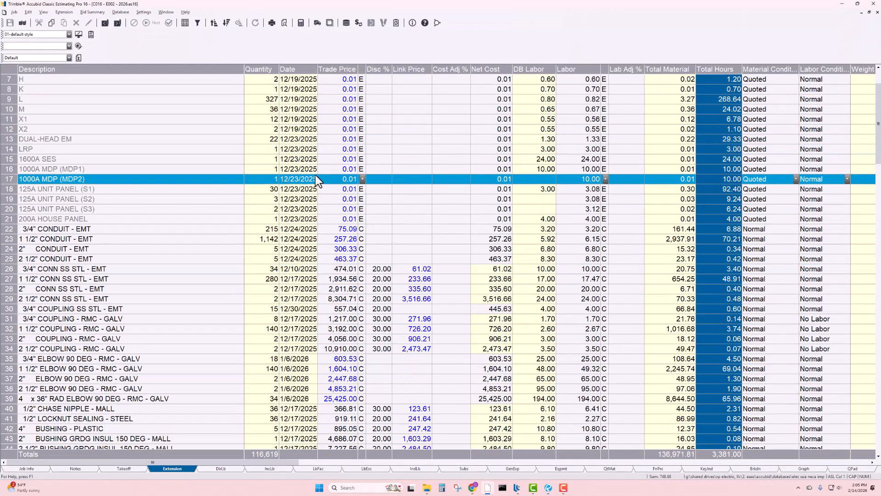
pyautogui.scroll(2, 314, 175)
pyautogui.moveTo(110, 78); pyautogui.dragTo(106, 278)
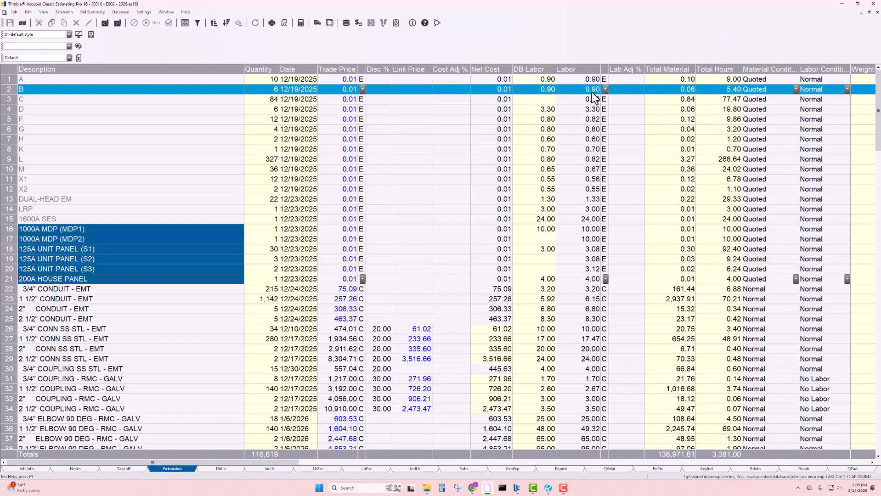
# Review the EMT conduit and connector items in the extension and check the trade prices of the RMC elbows
pyautogui.scroll(-4, 185, 242)
pyautogui.moveTo(132, 173); pyautogui.dragTo(130, 223)
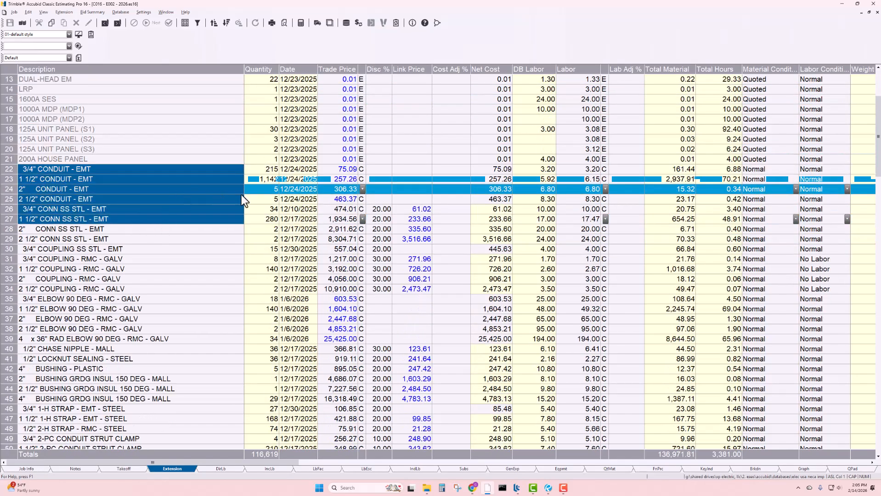
pyautogui.scroll(-2, 214, 201)
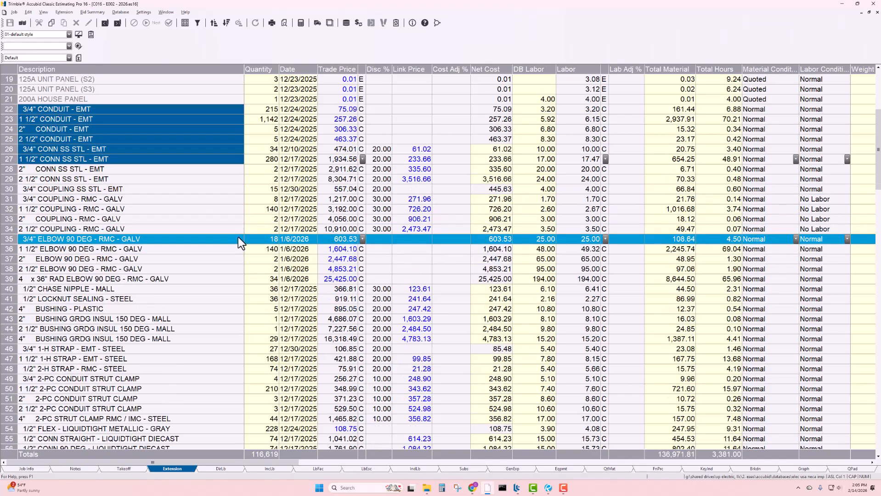
pyautogui.click(349, 68)
pyautogui.click(322, 250)
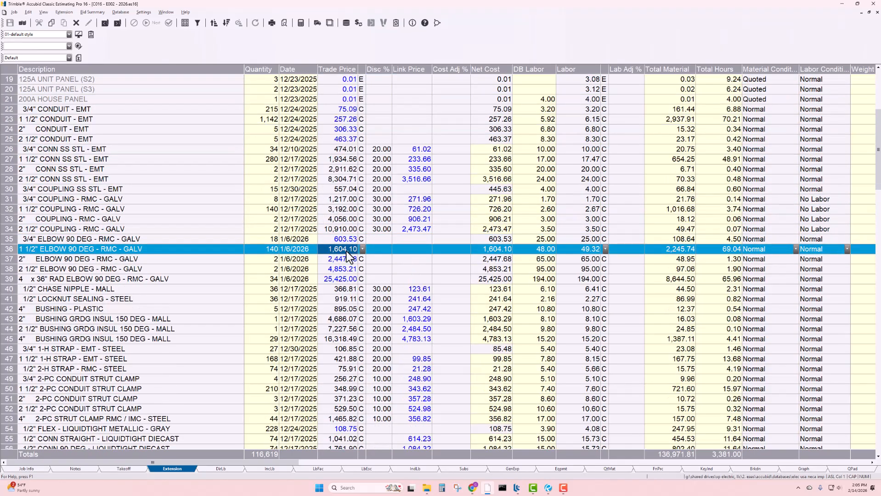
pyautogui.scroll(-2, 328, 247)
pyautogui.scroll(-4, 334, 250)
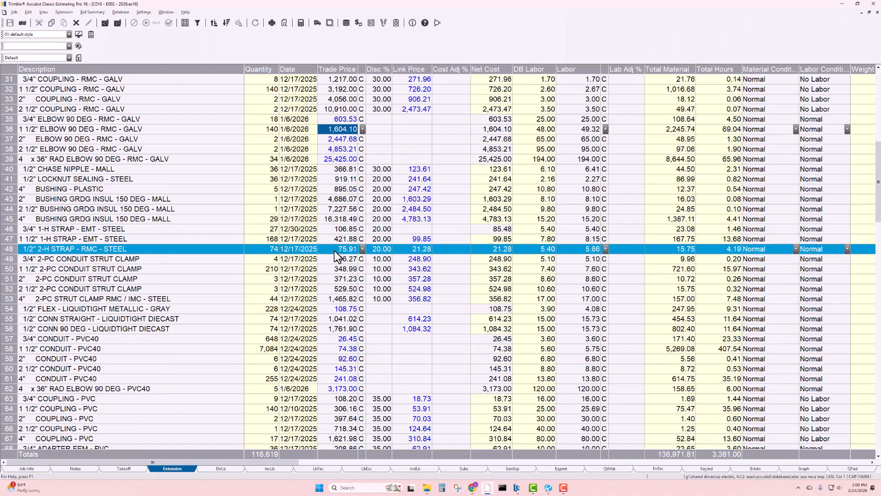
# Review the PVC40 conduit, THHN and bare copper wire, and NM-B cable items in the extension, highlighting each group
pyautogui.moveTo(231, 278); pyautogui.dragTo(214, 317)
pyautogui.scroll(-2, 226, 290)
pyautogui.scroll(-1, 227, 281)
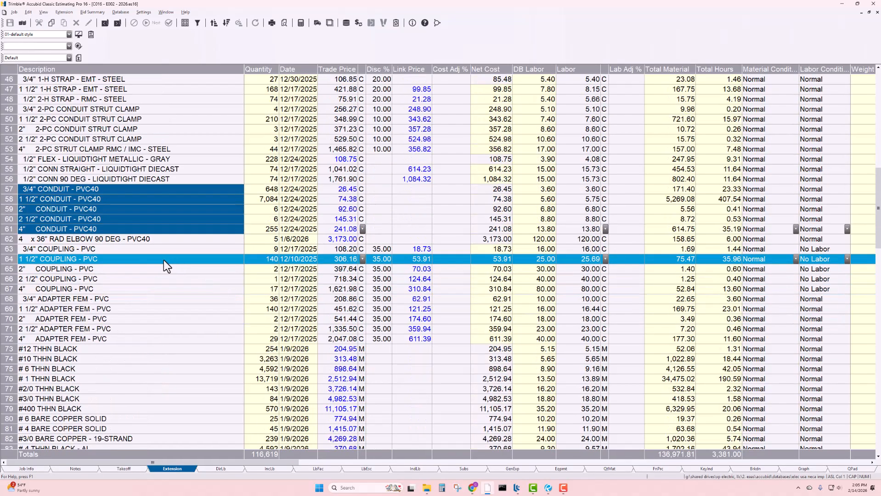
pyautogui.scroll(-3, 178, 265)
pyautogui.moveTo(131, 262); pyautogui.dragTo(114, 396)
pyautogui.scroll(-3, 183, 305)
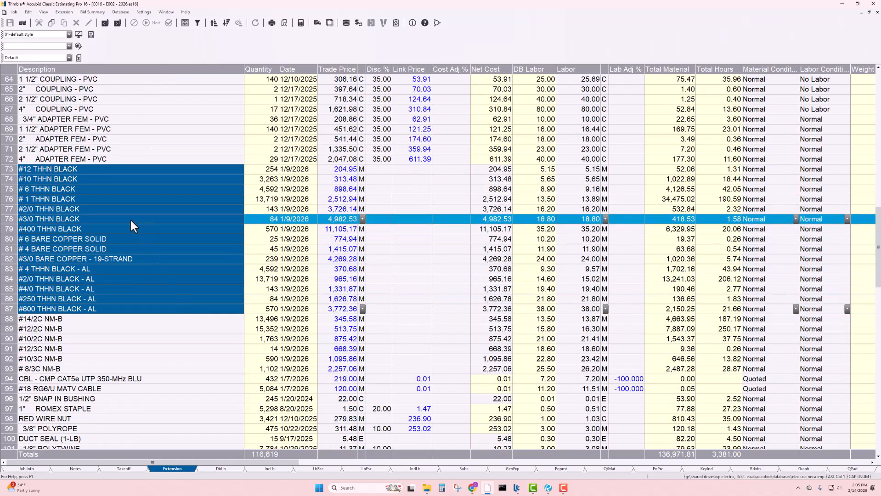
pyautogui.scroll(-2, 102, 270)
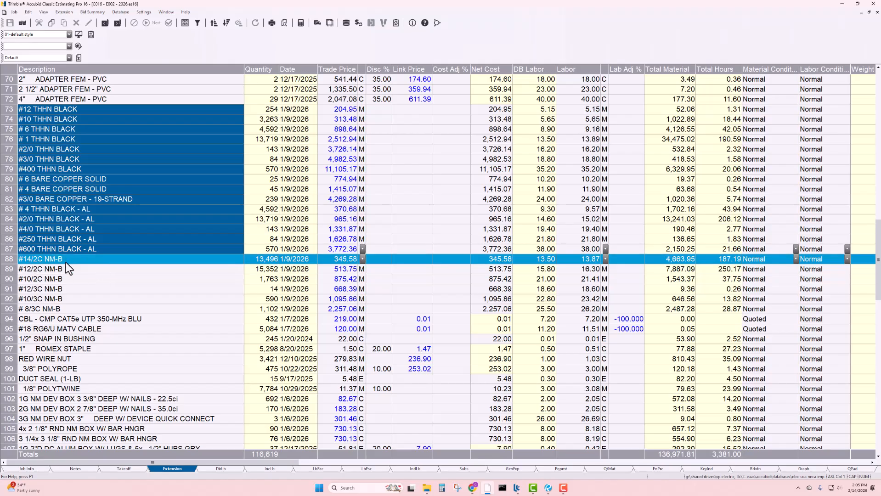
pyautogui.moveTo(65, 260); pyautogui.dragTo(64, 313)
# Review the NM device boxes, cover plates and wiring devices through to the last item of the extension
pyautogui.scroll(-5, 112, 270)
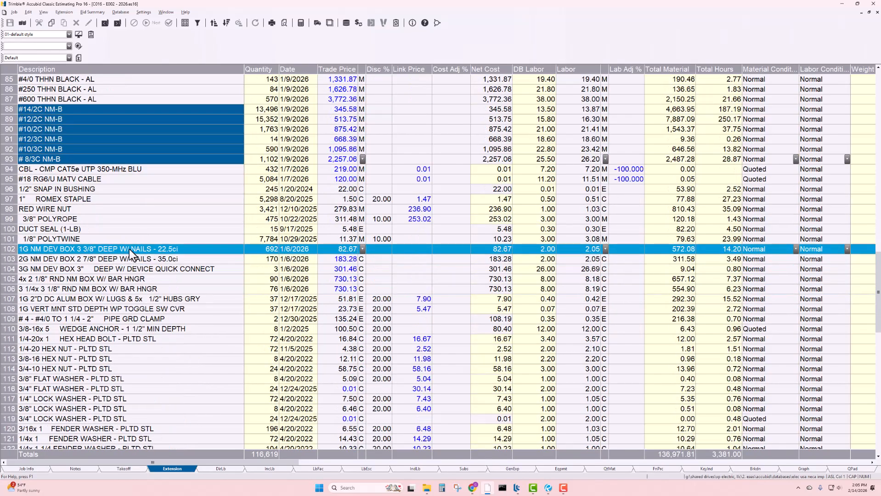
pyautogui.moveTo(130, 249); pyautogui.dragTo(123, 296)
pyautogui.scroll(-1, 165, 240)
pyautogui.scroll(-10, 164, 239)
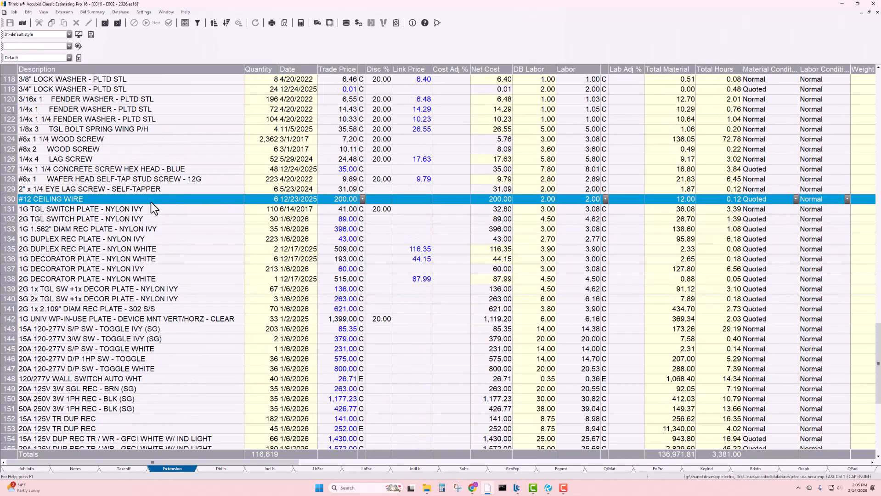
pyautogui.click(149, 220)
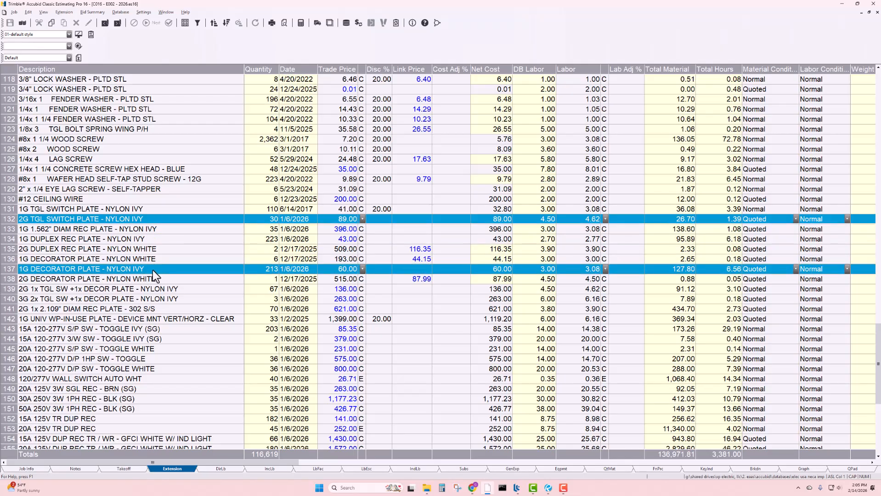
pyautogui.click(152, 274)
pyautogui.scroll(-2, 152, 272)
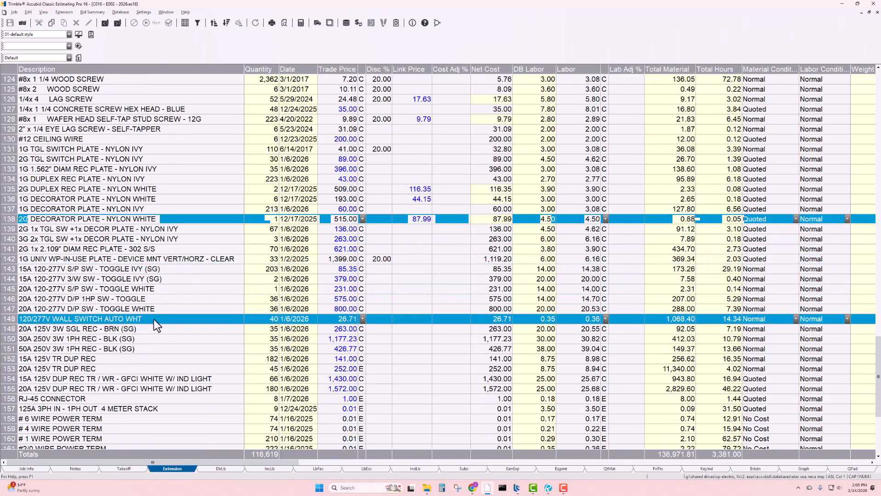
pyautogui.scroll(-6, 156, 317)
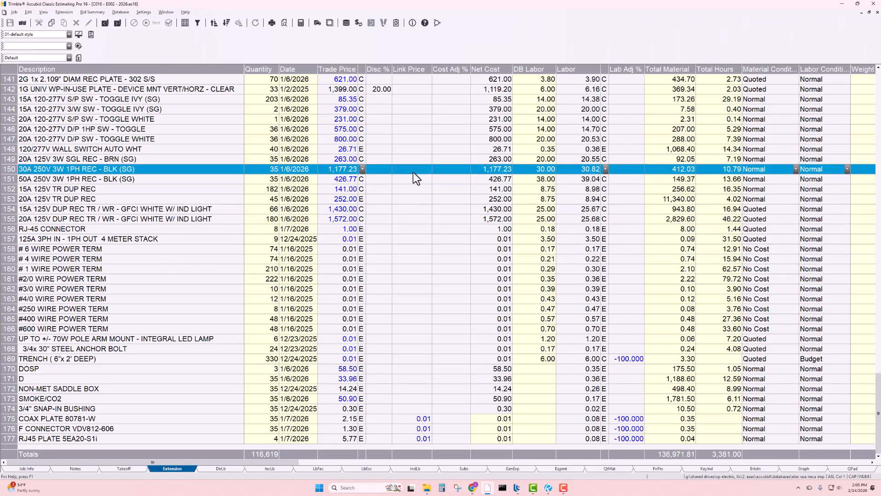
# Sort the extension by total material cost in descending order
pyautogui.click(671, 68)
pyautogui.rightClick(670, 67)
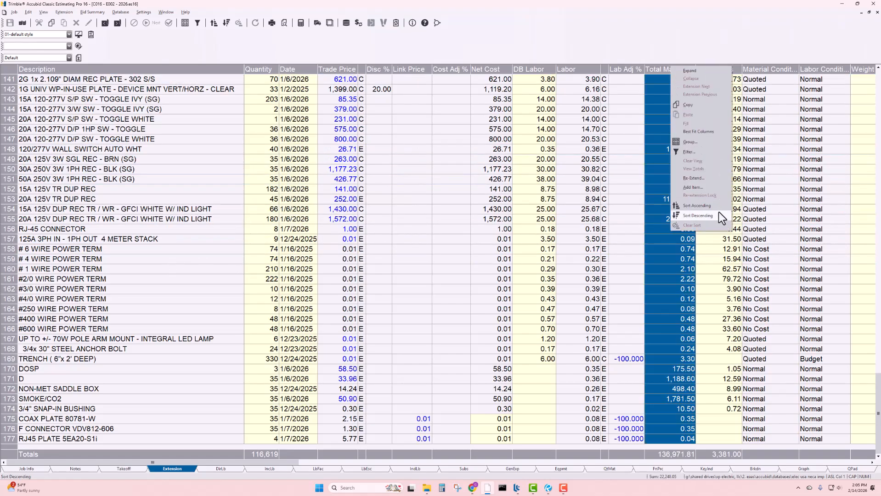
pyautogui.click(698, 216)
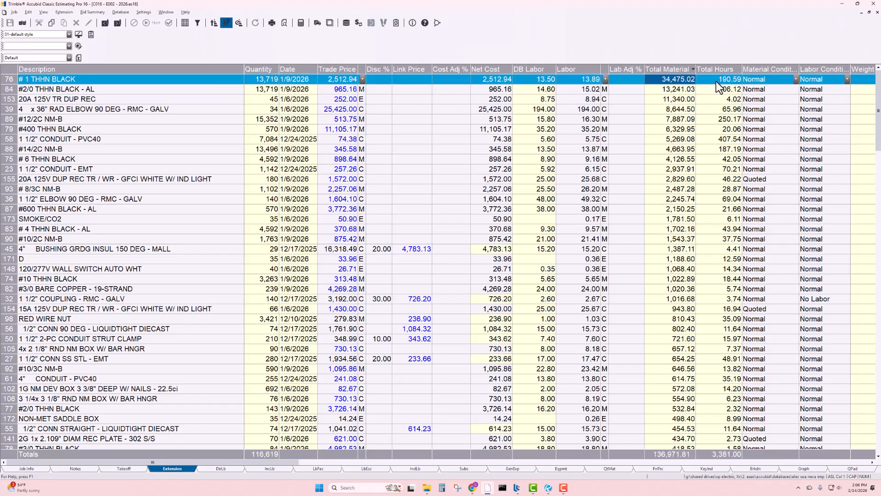
# Sort the extension by total hours in descending order and restore its original item order
pyautogui.rightClick(722, 68)
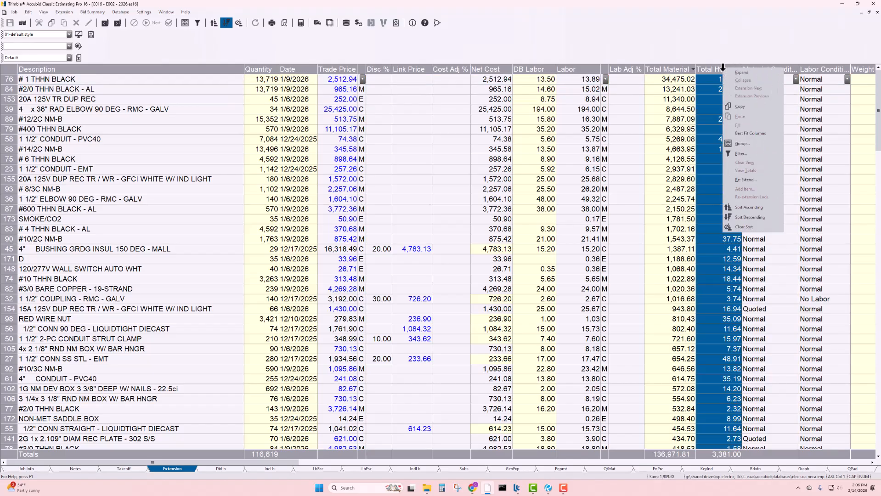
pyautogui.click(750, 218)
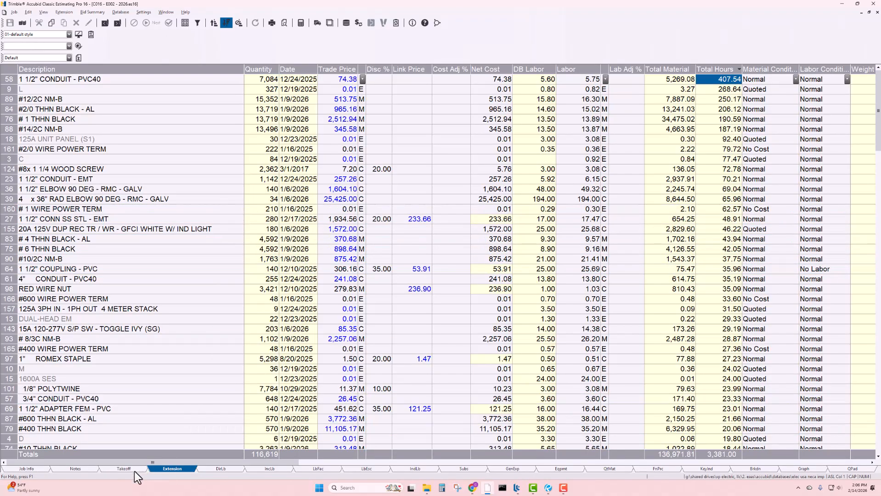
pyautogui.click(167, 468)
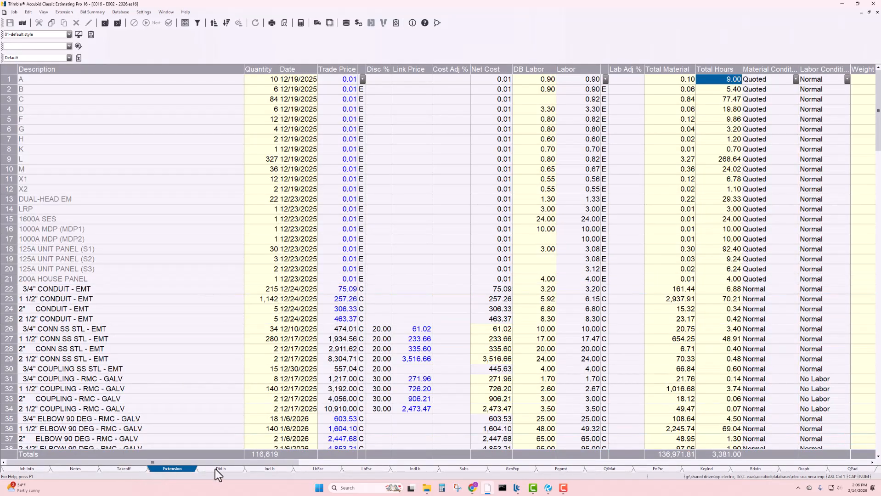
# Open the direct labor page and check the journeyman, foreman and apprentice labor types and their crew values
pyautogui.click(224, 469)
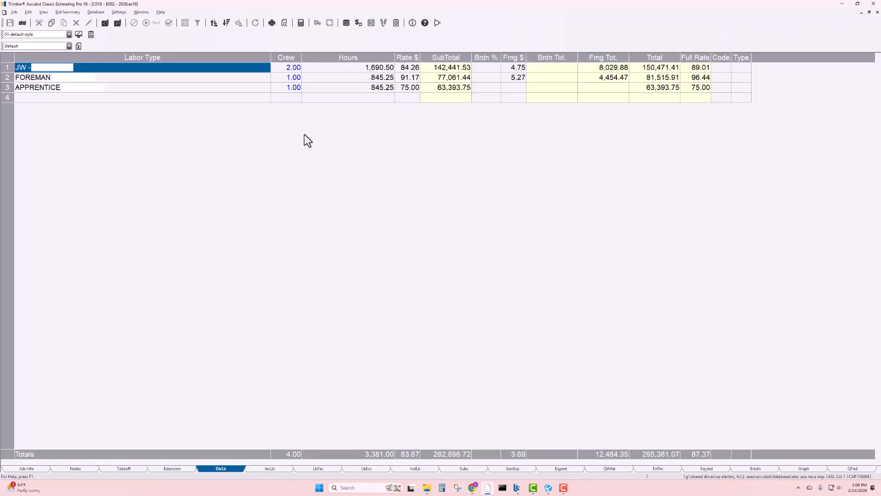
pyautogui.click(127, 79)
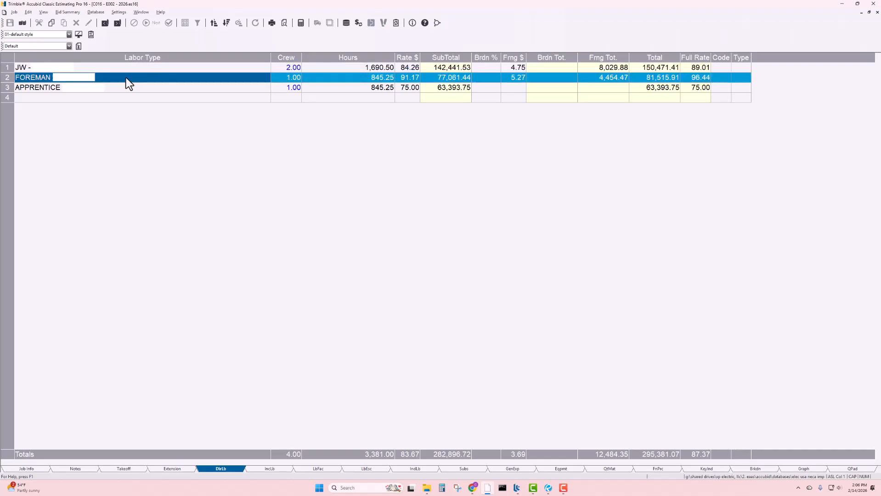
pyautogui.click(116, 71)
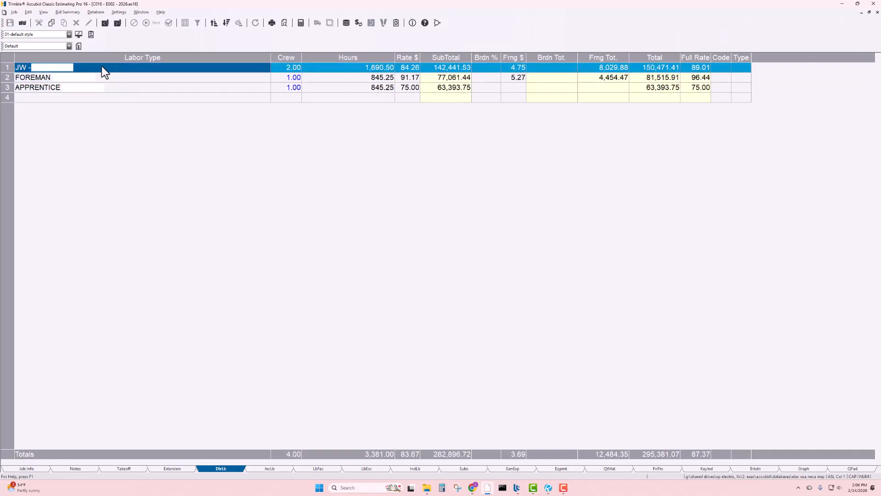
pyautogui.click(101, 67)
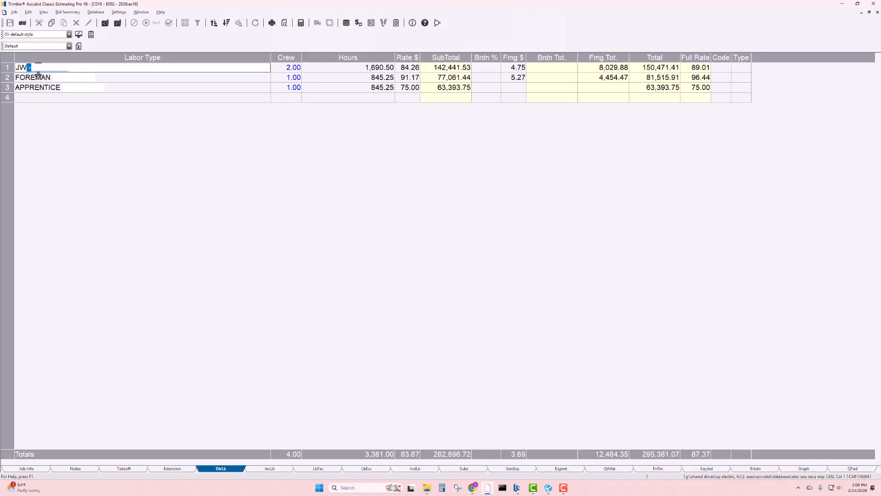
pyautogui.click(69, 79)
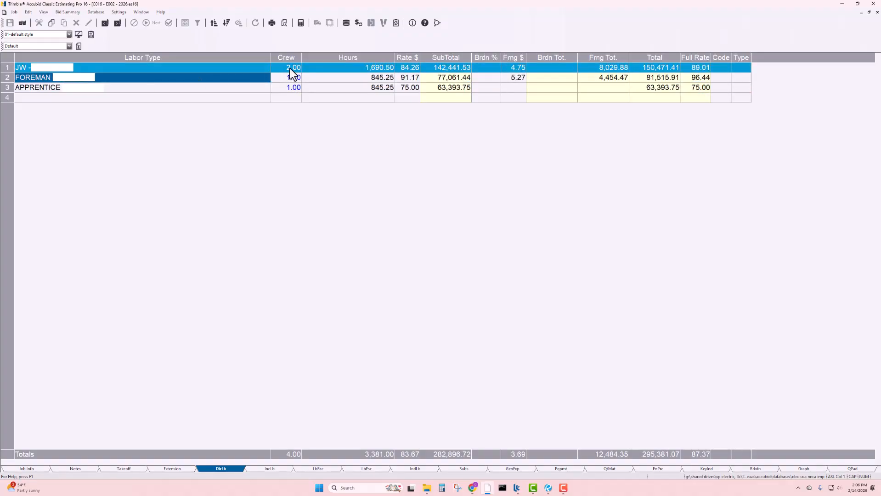
pyautogui.click(287, 87)
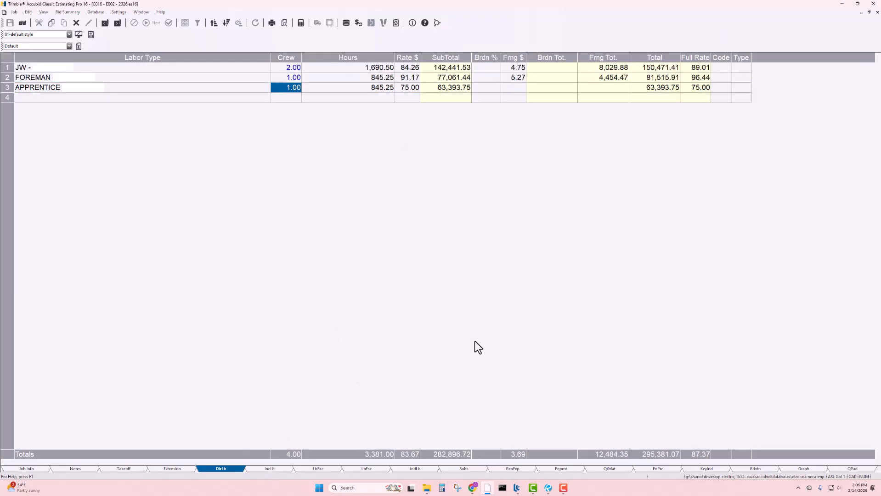
# Look through the incidental labor, labor factoring and labor escalation pages of the estimate
pyautogui.click(270, 469)
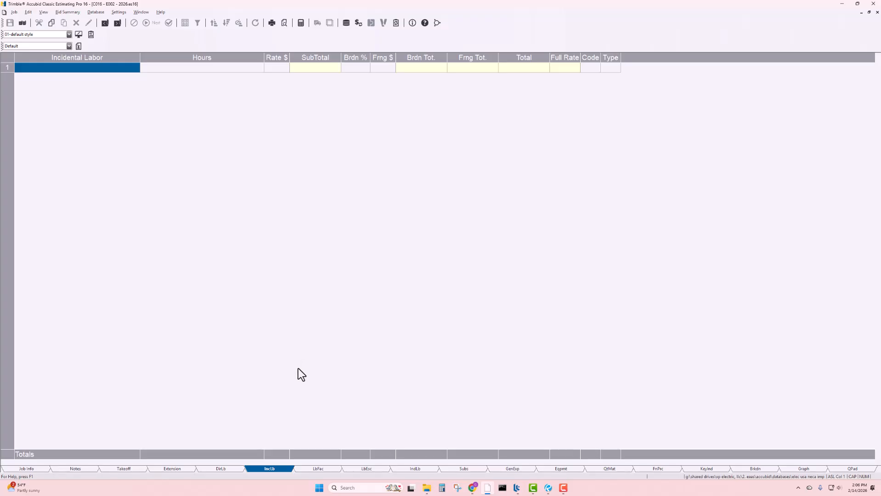
pyautogui.click(322, 469)
pyautogui.click(89, 68)
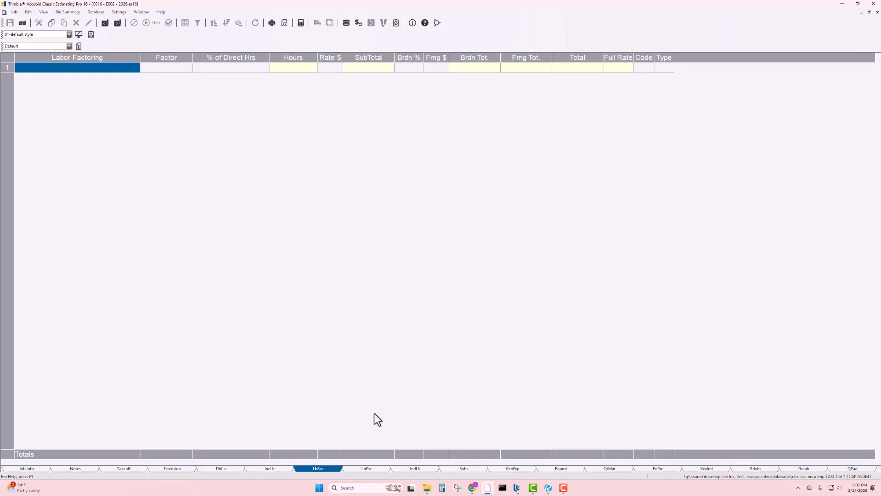
pyautogui.click(366, 469)
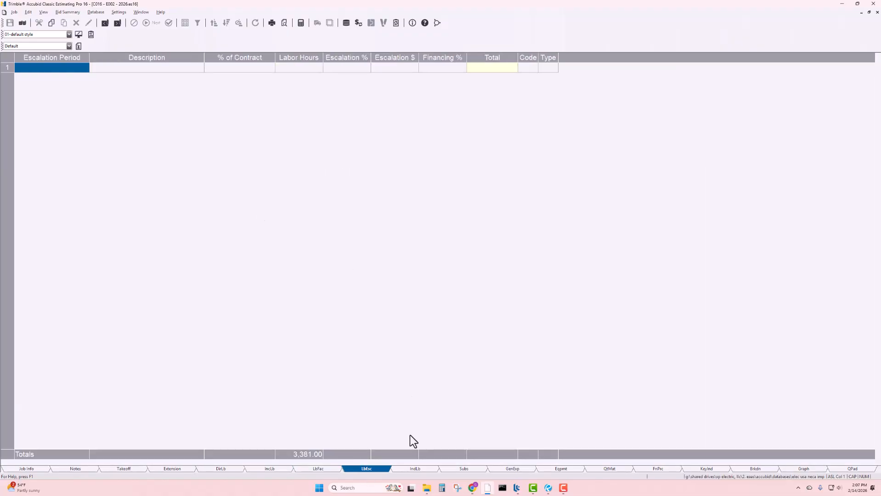
# Open the indirect labor page and check the project manager's labor percentage and hours and the estimator's rate
pyautogui.click(421, 469)
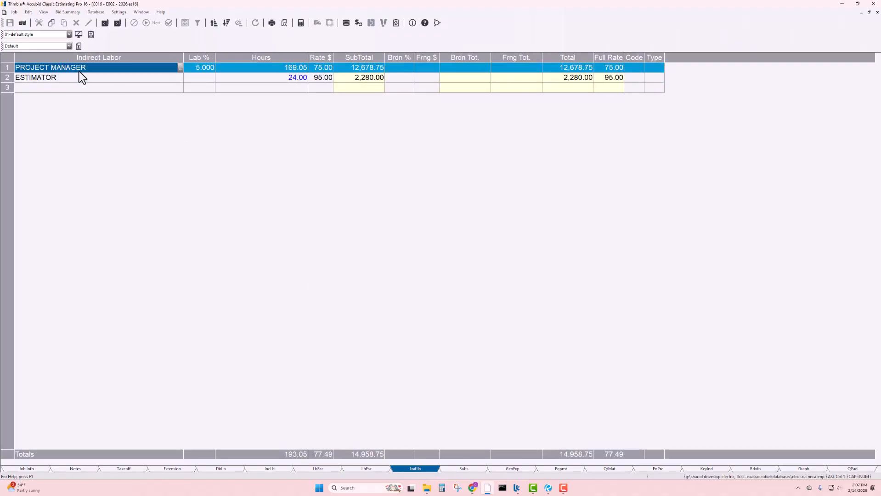
pyautogui.click(199, 67)
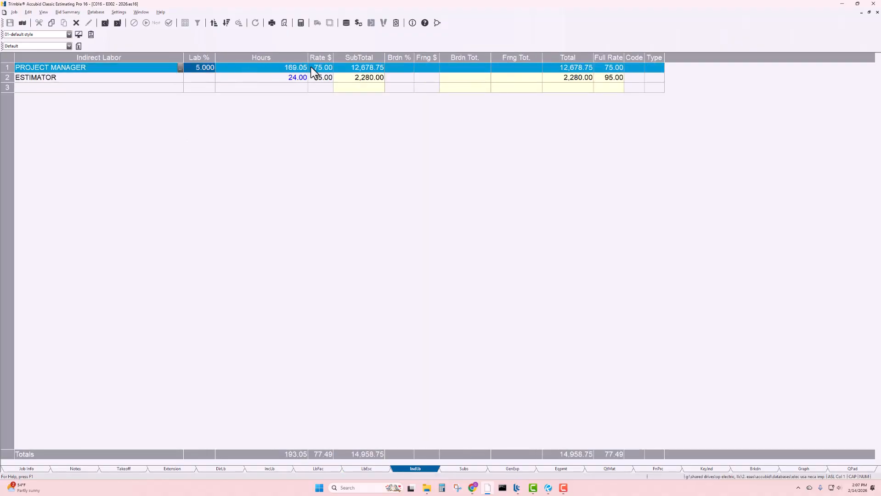
pyautogui.click(283, 68)
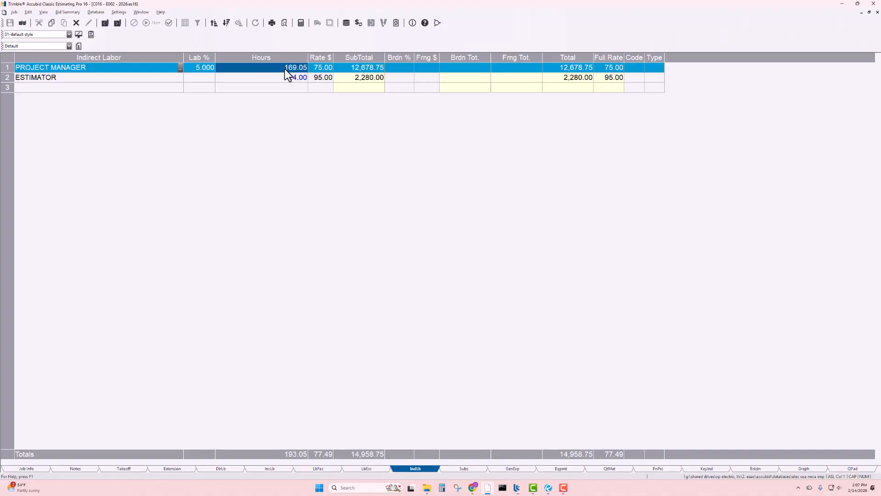
pyautogui.click(324, 77)
pyautogui.click(127, 77)
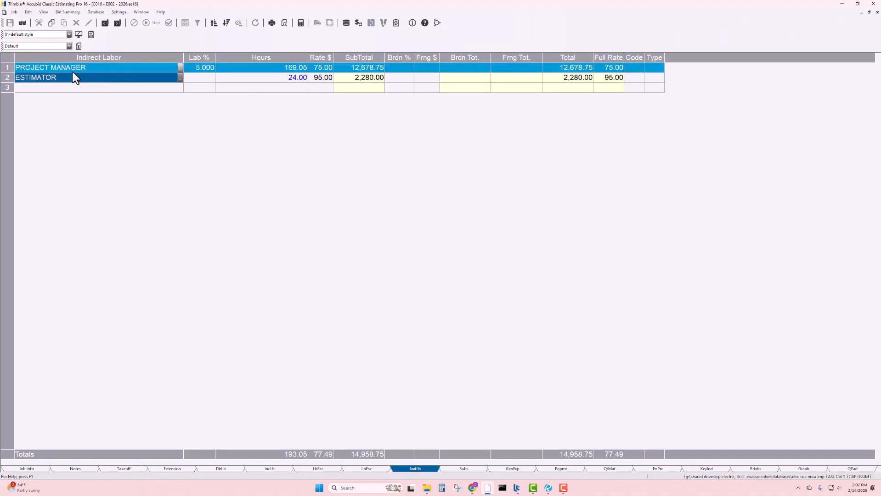
# Look at the subcontractors page, open the general expenses and check the total for small tools
pyautogui.click(464, 468)
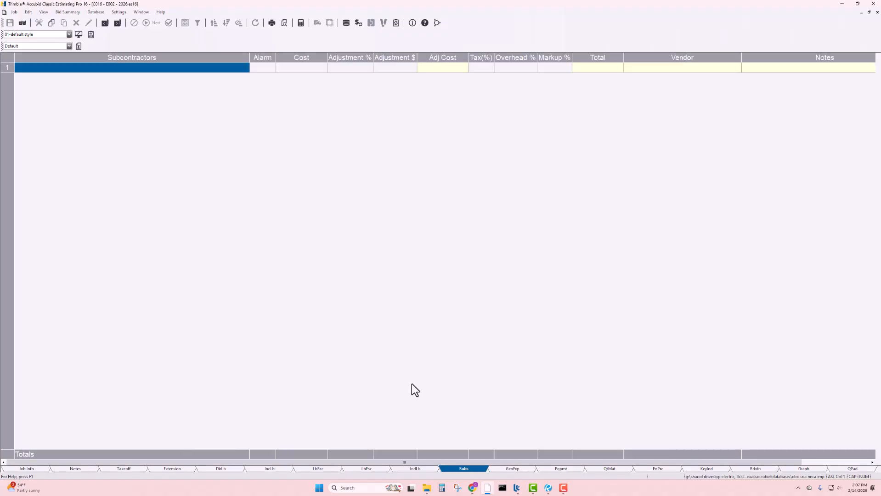
pyautogui.click(522, 470)
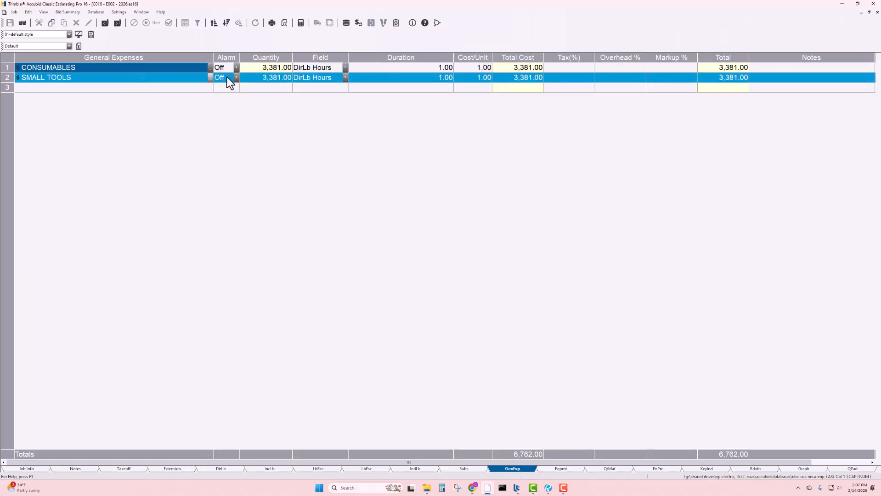
pyautogui.click(730, 78)
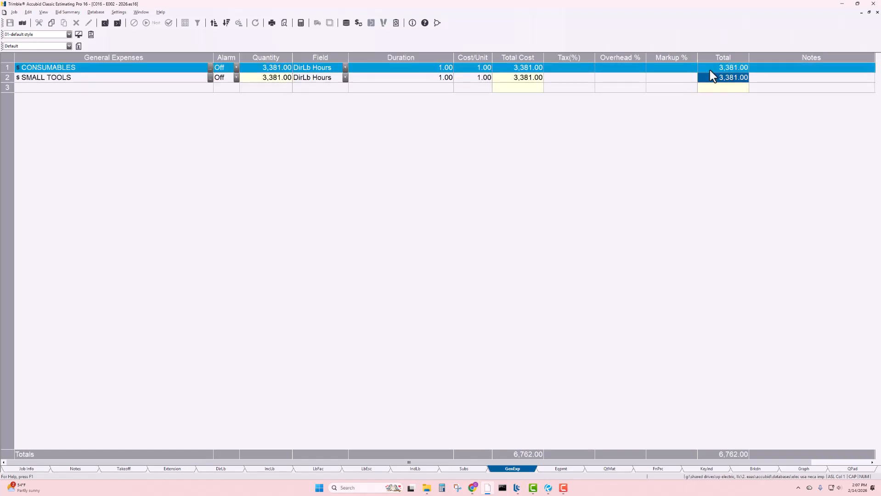
# Check the totals of the consumables and small tools lines, individually and combined, on the general expenses page
pyautogui.click(711, 69)
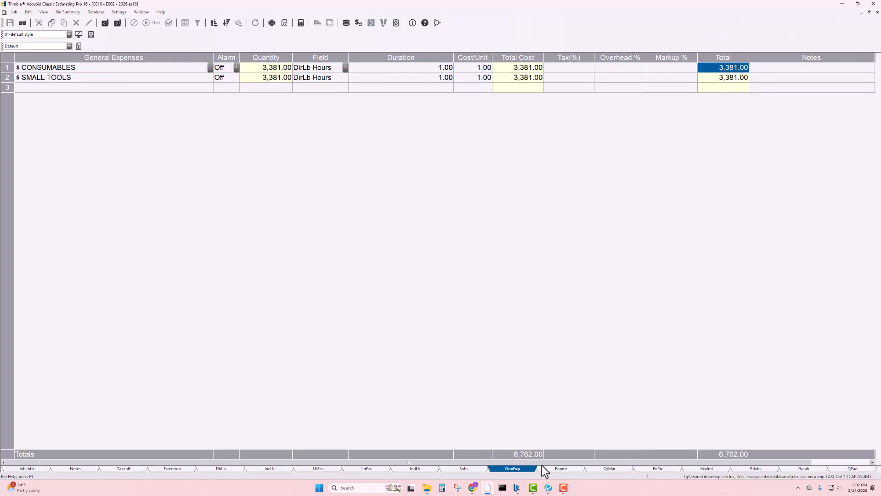
pyautogui.moveTo(717, 67); pyautogui.dragTo(720, 76)
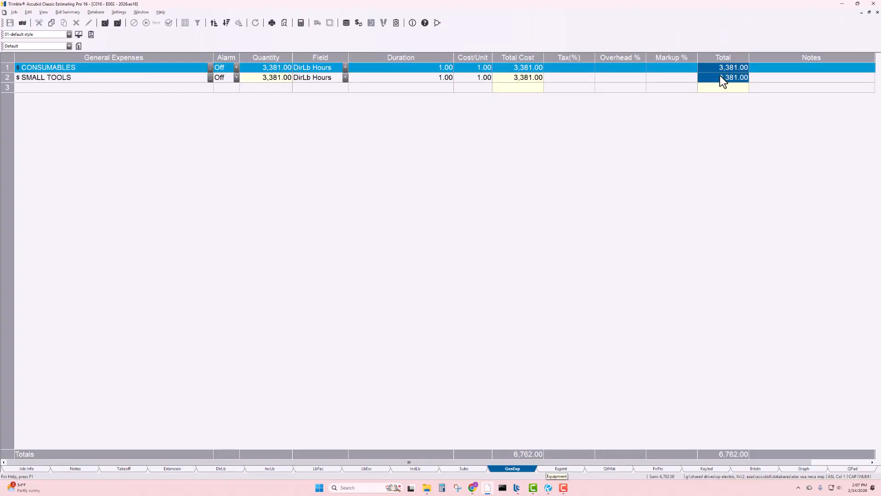
pyautogui.click(720, 70)
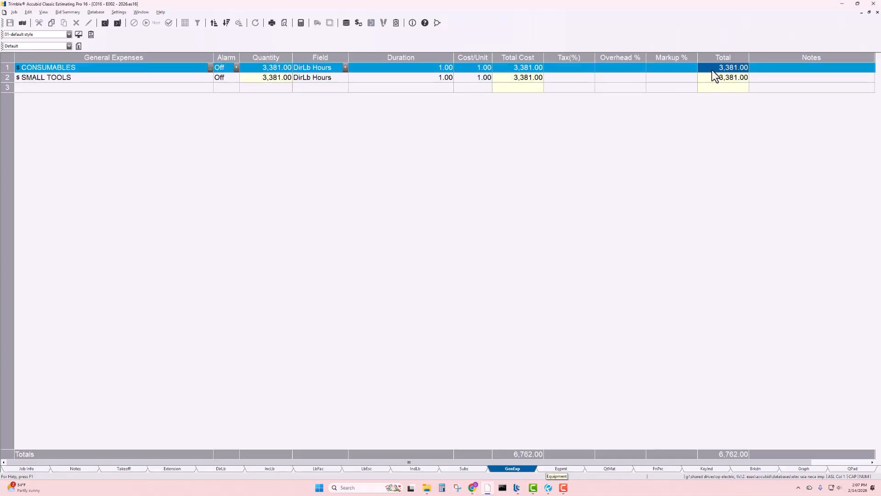
# Open the equipment page and check the tugger line and its cost per unit
pyautogui.click(562, 468)
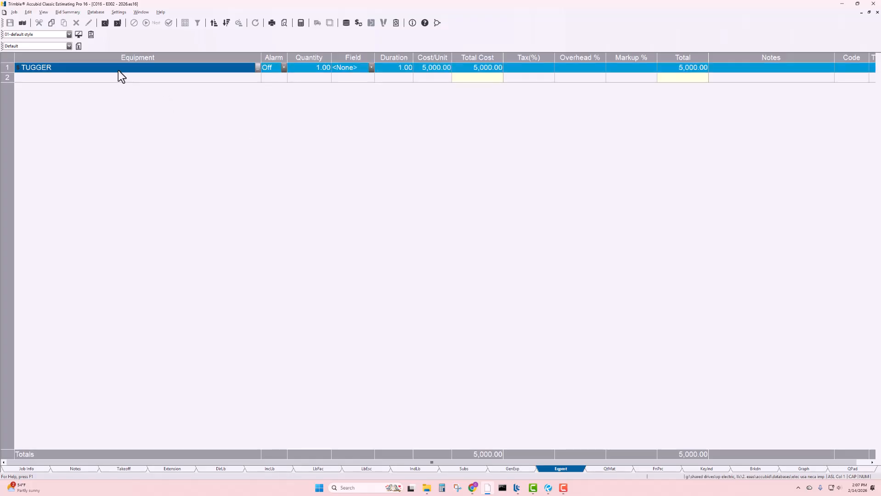
pyautogui.click(76, 70)
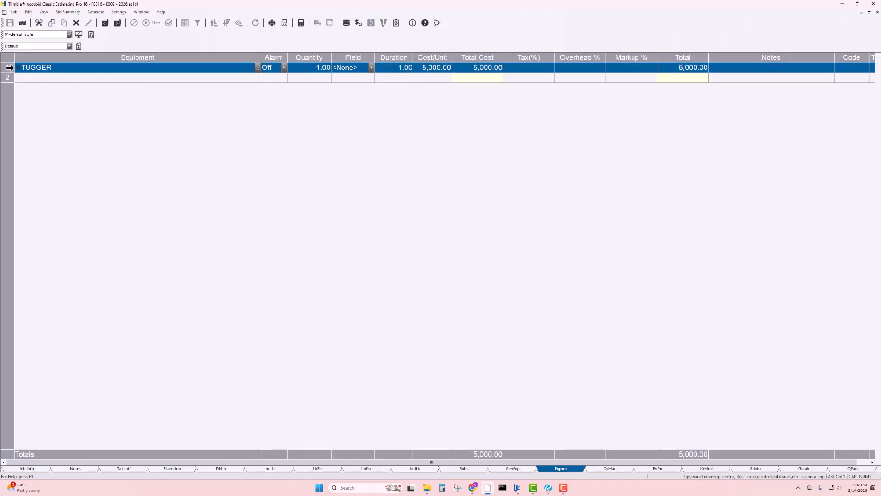
pyautogui.click(429, 68)
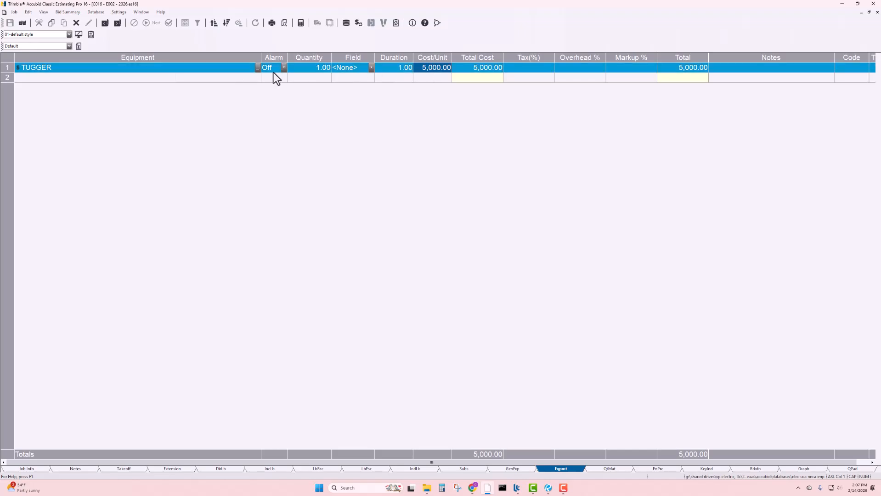
# Open the quoted materials page and check the fixtures and controls quote and the cost of the distribution quote
pyautogui.click(611, 469)
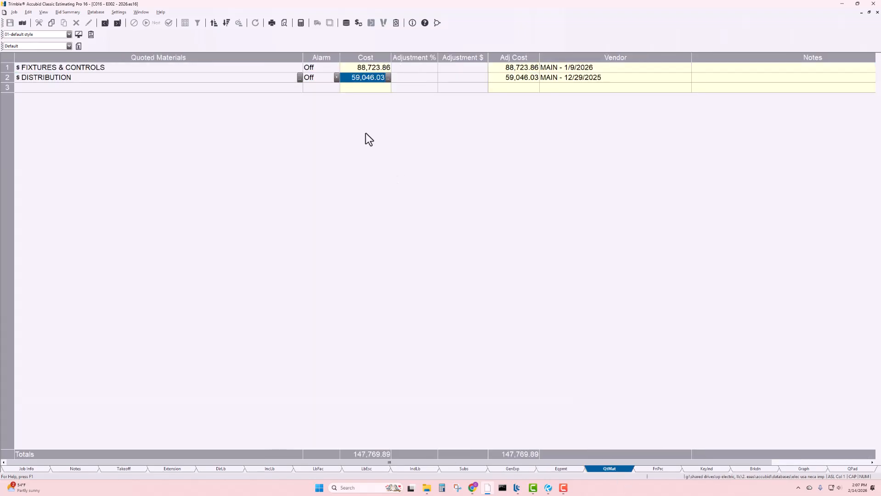
pyautogui.click(199, 70)
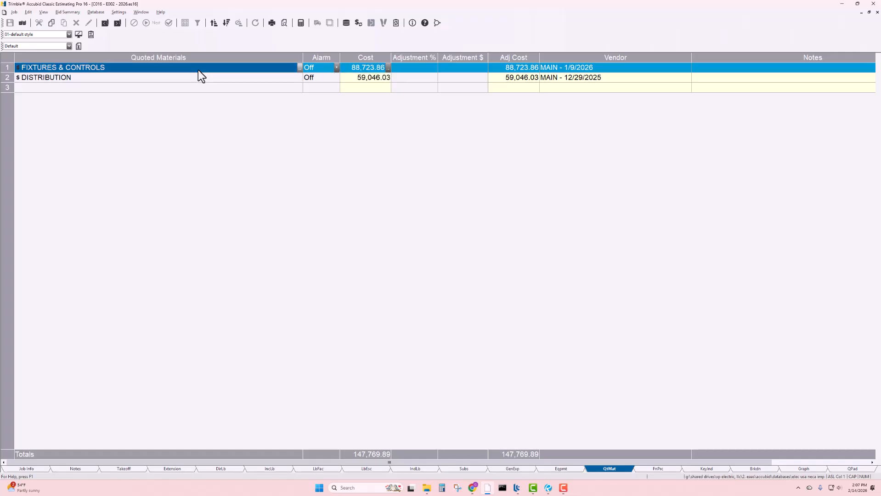
pyautogui.click(235, 76)
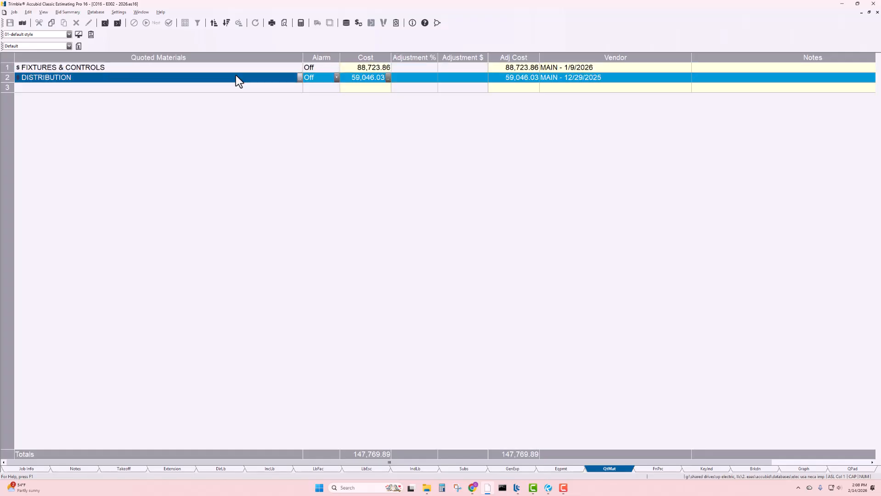
pyautogui.click(356, 77)
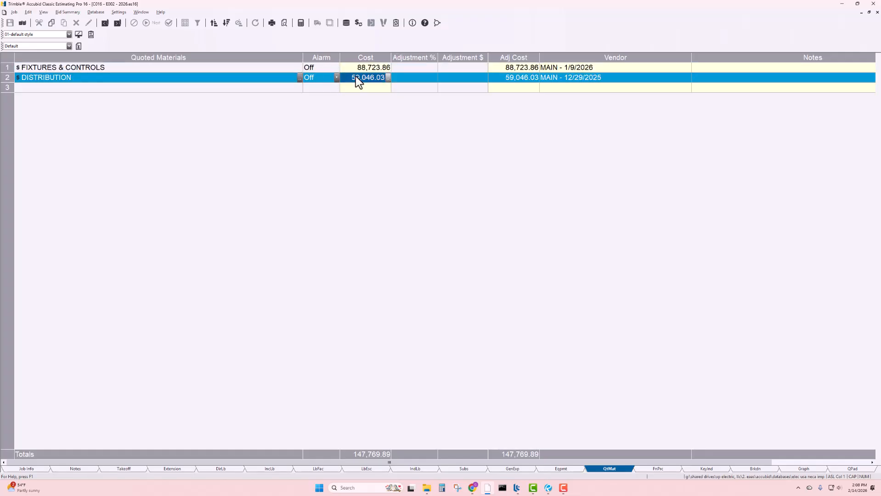
# Open the final pricing page and review the material tax, overhead, markup and contingency percentages down to the final price
pyautogui.click(654, 468)
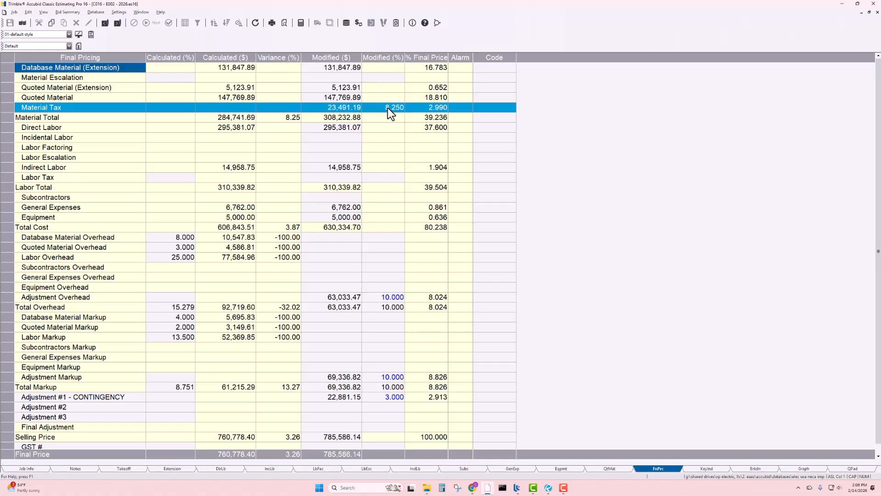
pyautogui.scroll(-1, 396, 201)
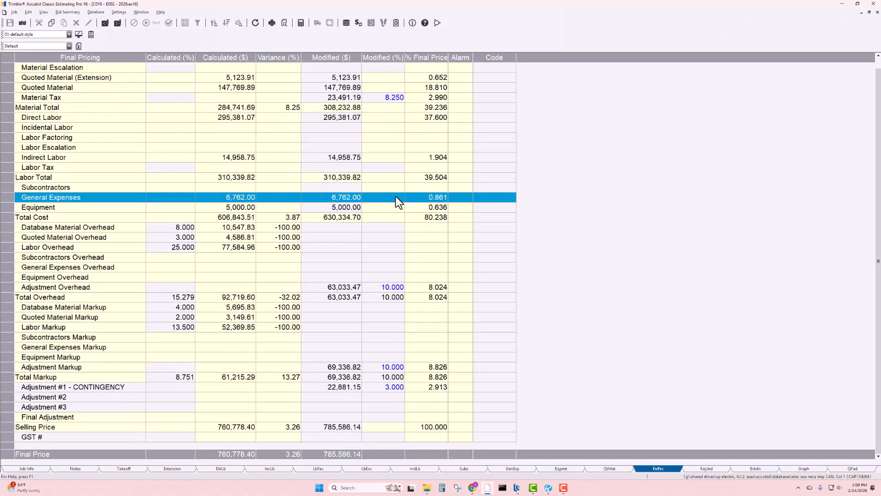
pyautogui.click(384, 368)
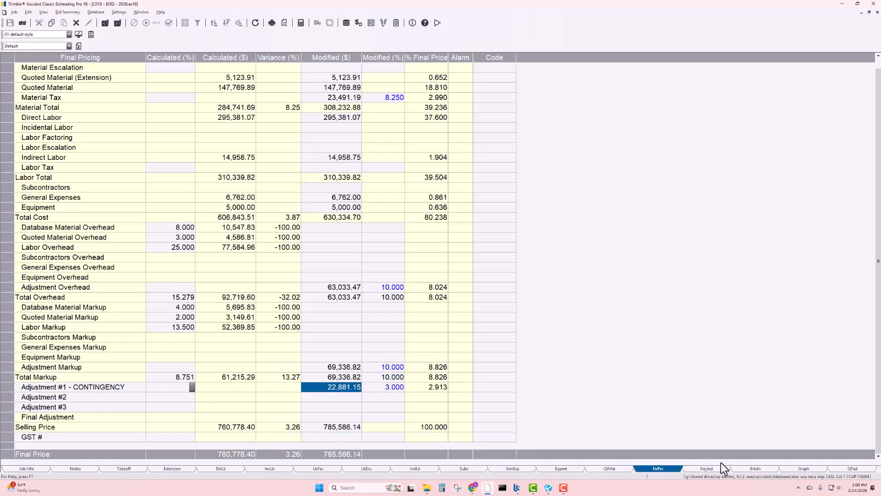
# Open the bid item breakdown and look through the base bid and the alternates up to the aluminum feeders
pyautogui.click(756, 469)
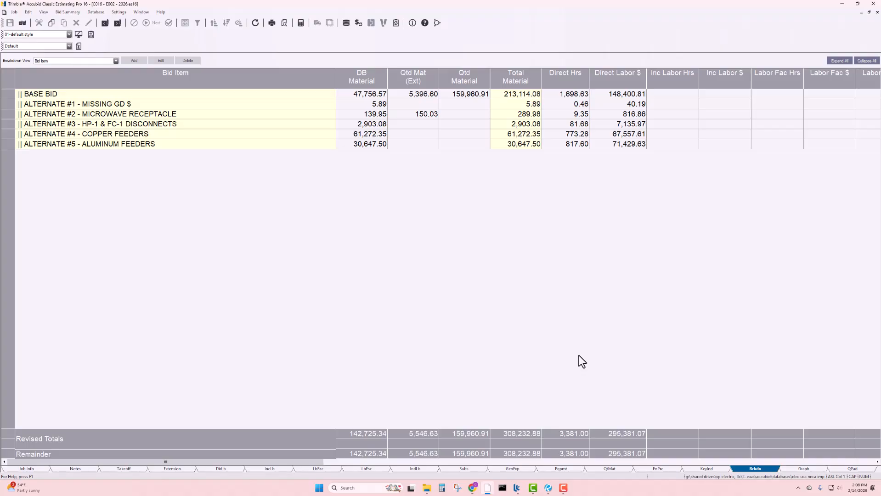
pyautogui.click(14, 12)
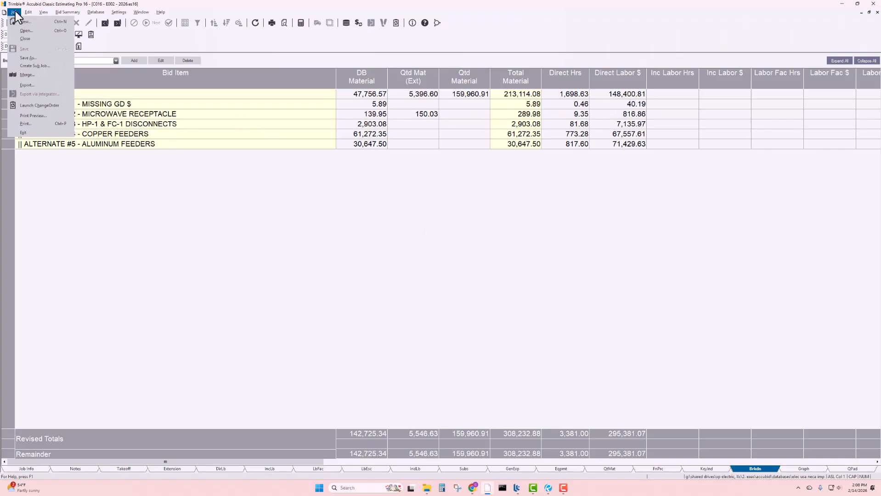
pyautogui.click(97, 94)
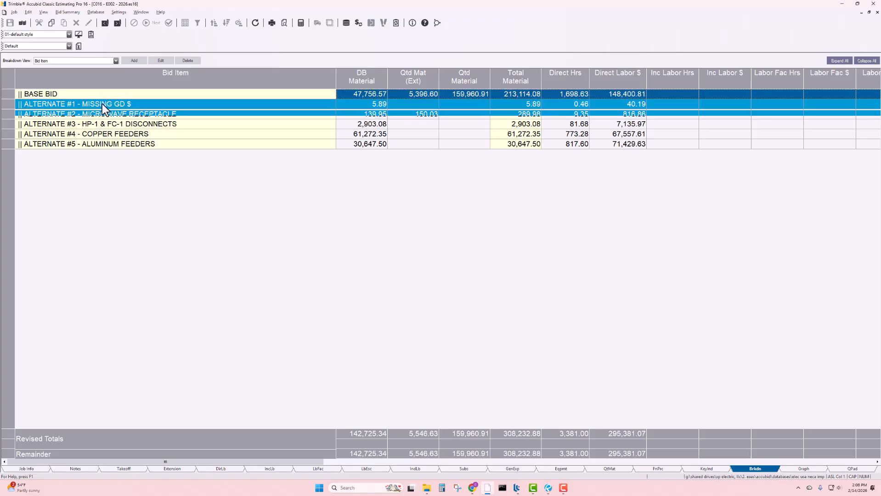
pyautogui.click(138, 114)
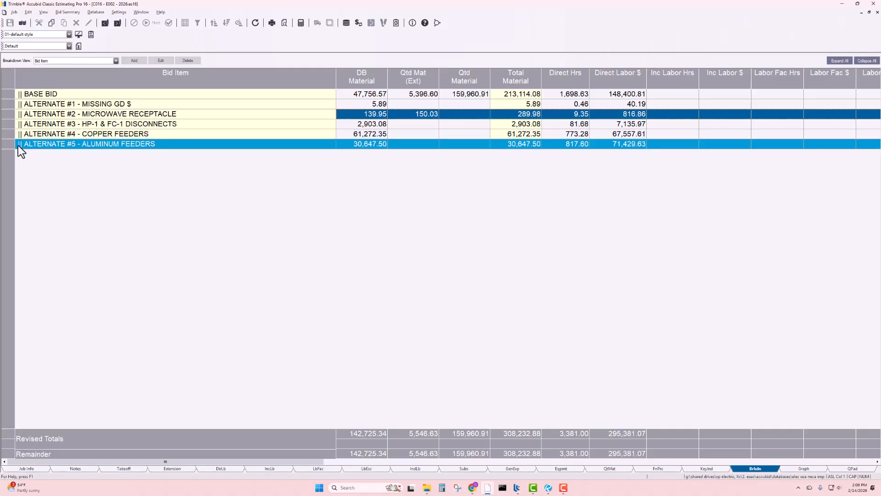
pyautogui.click(52, 142)
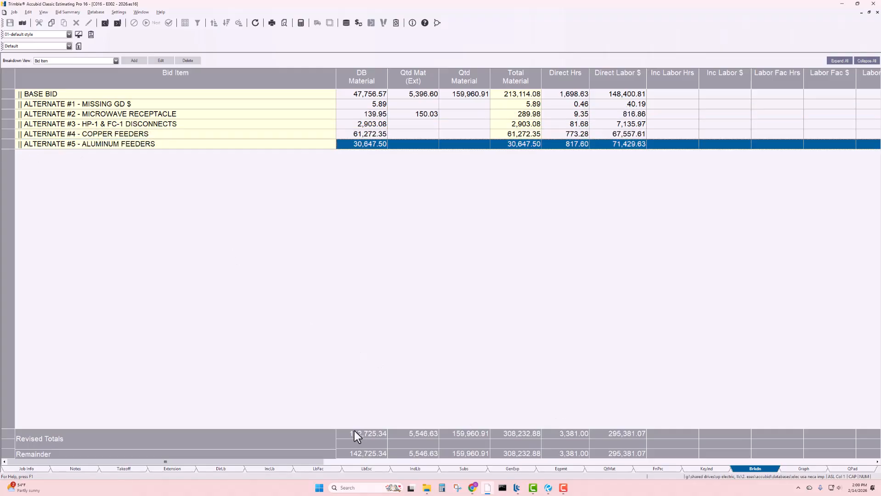
# Bring the breakdown's total column into view and check the totals of the base bid and the first two alternates
pyautogui.moveTo(305, 462); pyautogui.dragTo(830, 429)
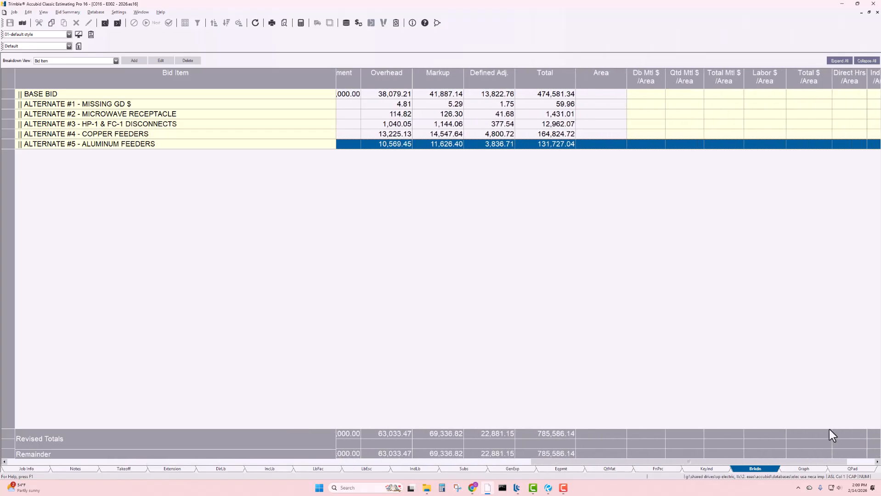
pyautogui.click(555, 94)
pyautogui.click(558, 104)
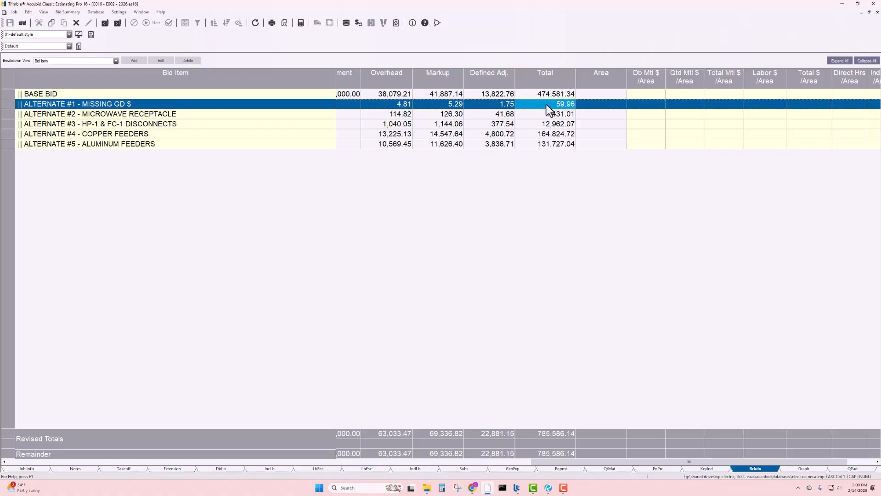
pyautogui.click(541, 114)
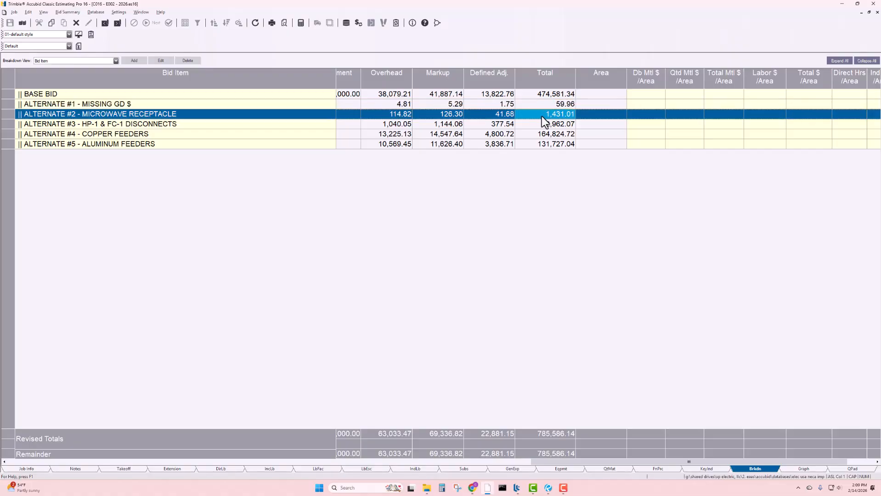
pyautogui.click(543, 96)
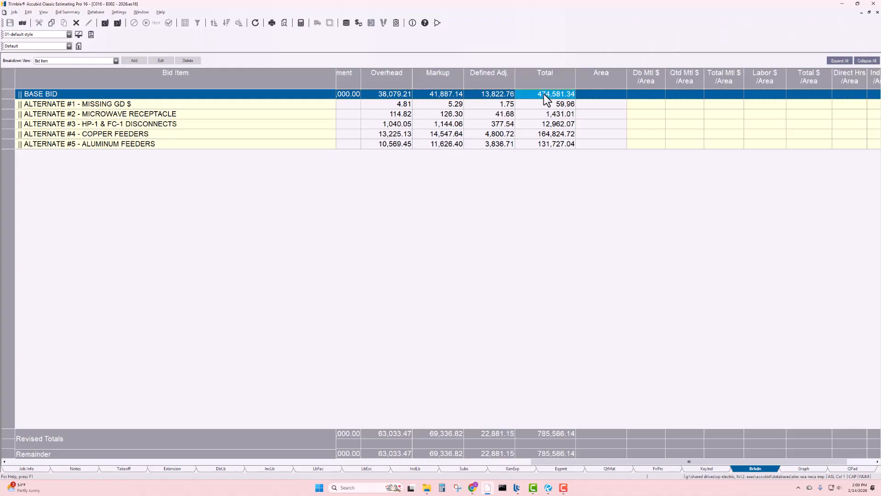
# Compare the base bid total with the missing GD, microwave receptacle and HP-1 & FC-1 disconnects alternates
pyautogui.moveTo(546, 96); pyautogui.dragTo(548, 106)
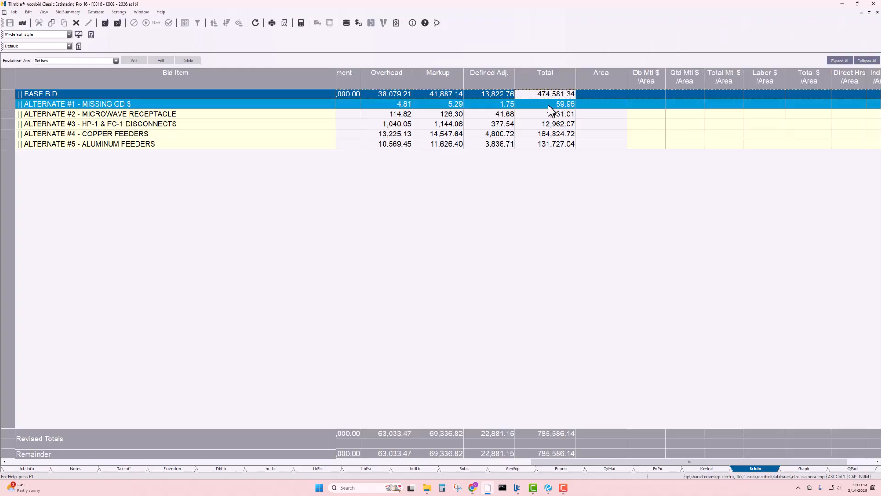
pyautogui.click(545, 104)
pyautogui.click(199, 106)
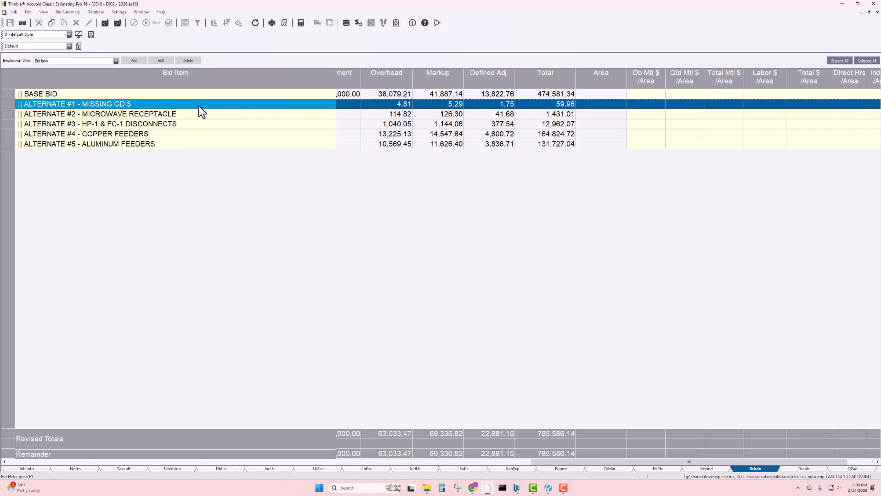
pyautogui.click(237, 118)
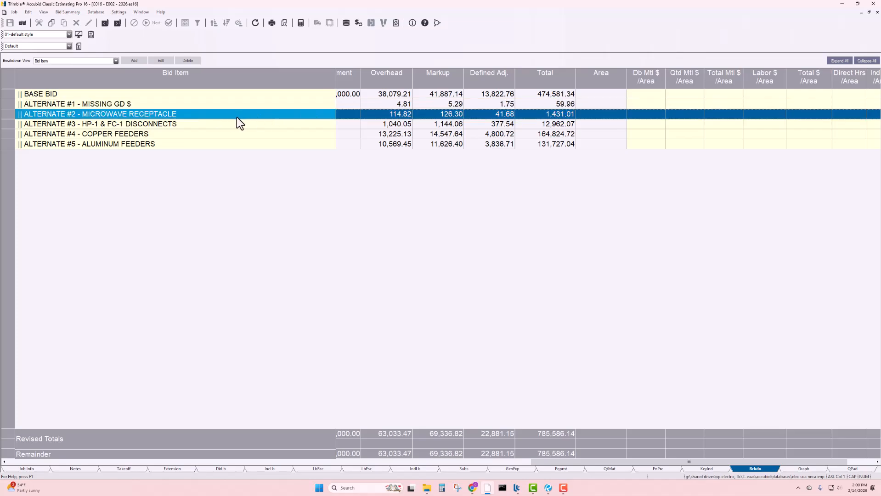
pyautogui.click(151, 128)
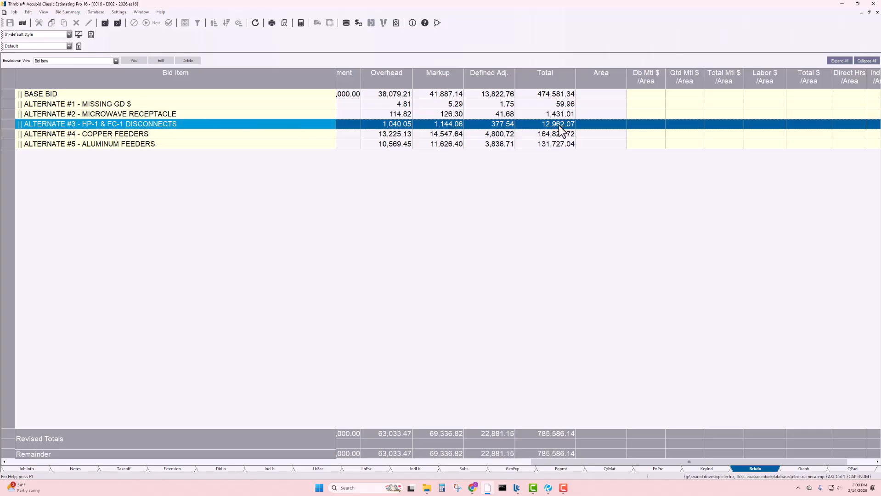
# Compare the totals of the copper and aluminum feeder alternates, and glance at the final pricing page before returning to the breakdown
pyautogui.click(544, 135)
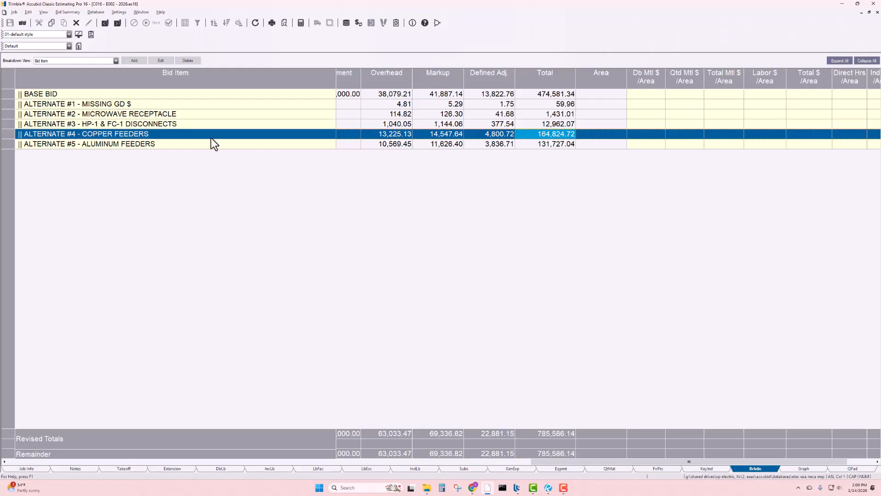
pyautogui.click(142, 145)
pyautogui.click(557, 145)
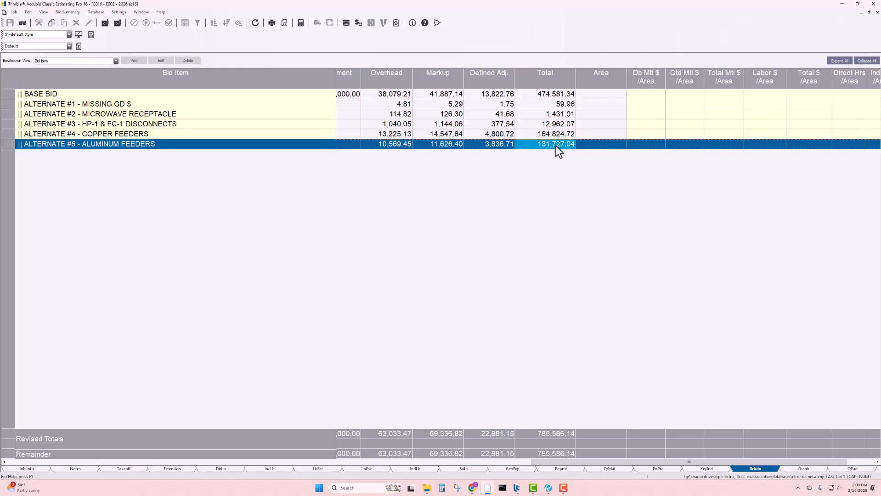
pyautogui.moveTo(550, 144); pyautogui.dragTo(6, 133)
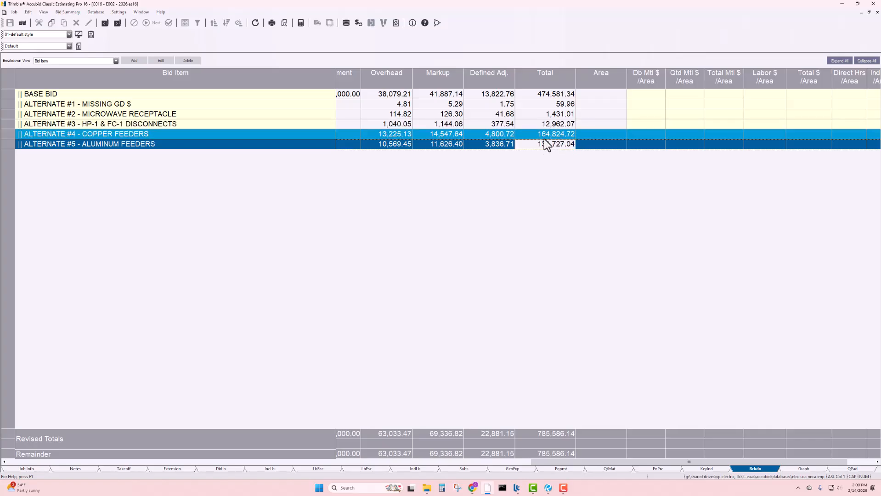
pyautogui.moveTo(540, 94); pyautogui.dragTo(541, 147)
pyautogui.click(648, 469)
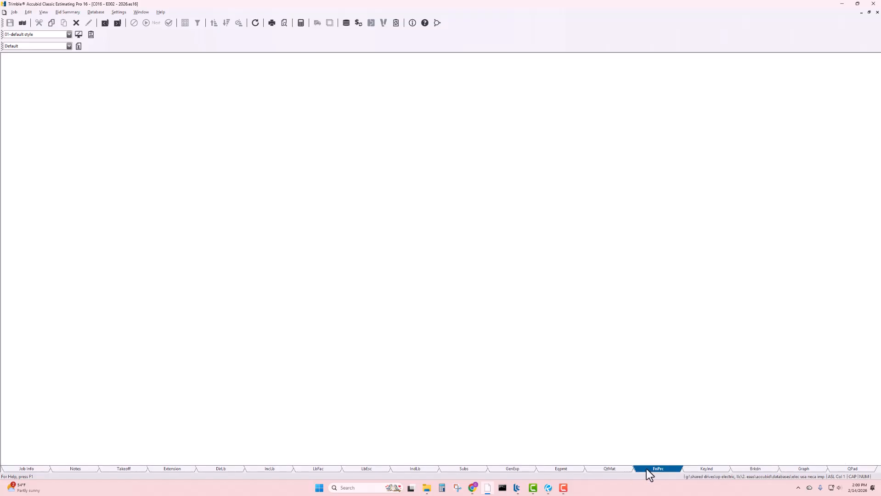
pyautogui.click(738, 469)
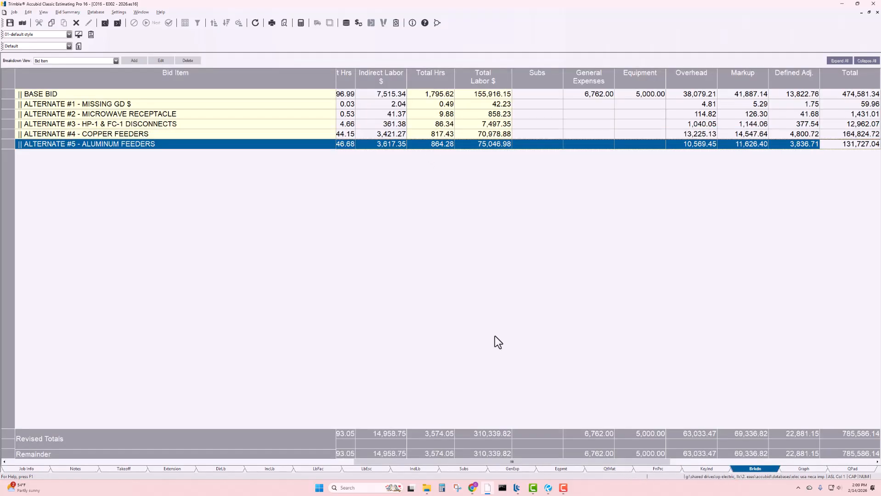
# Switch to the 35-unit apartment proposal in Revu and read the base bid, alternates and temporary power budget prices on its first page
pyautogui.hotkey('alt', 'Tab')
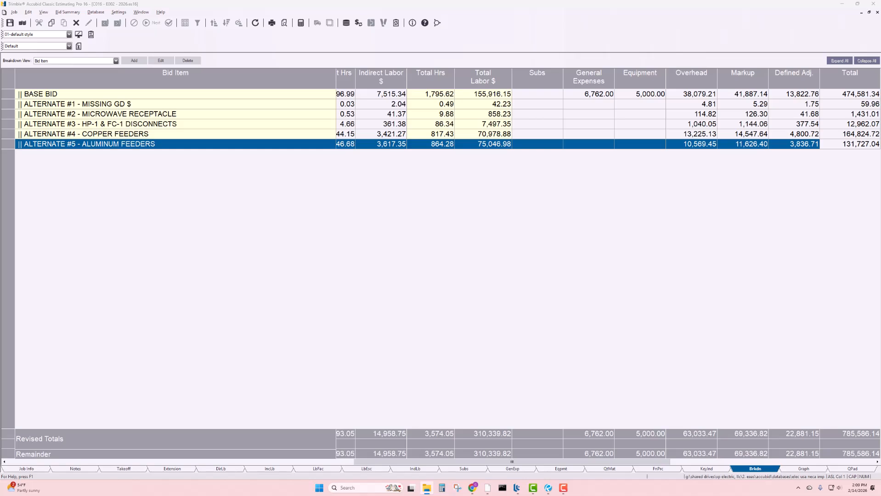
pyautogui.hotkey('alt', 'Tab')
pyautogui.scroll(3, 496, 166)
pyautogui.scroll(4, 489, 208)
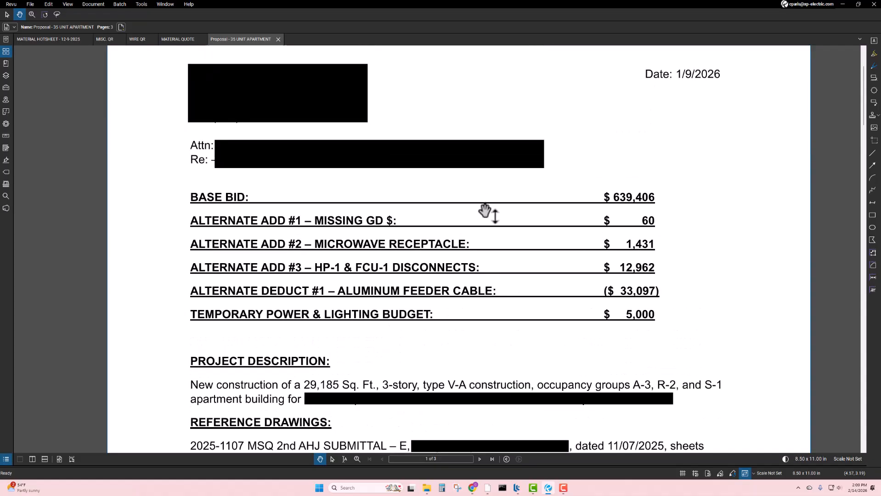
pyautogui.scroll(-2, 468, 267)
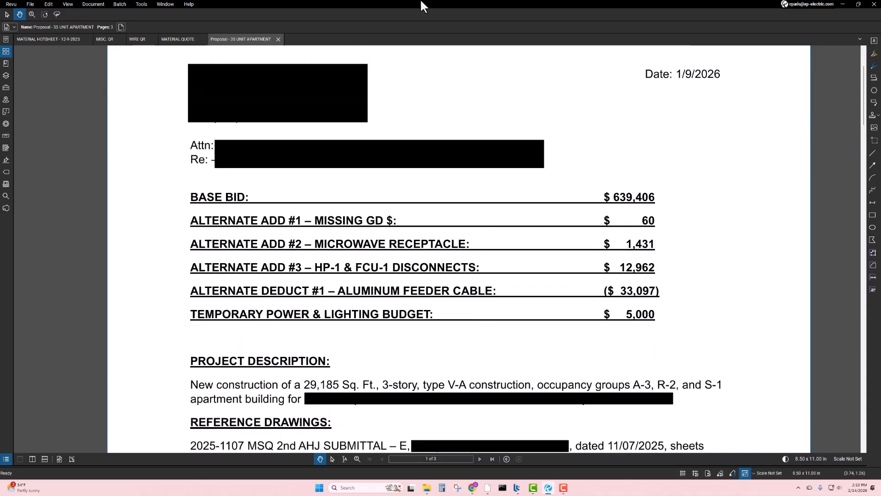
pyautogui.moveTo(416, 5); pyautogui.dragTo(382, 1)
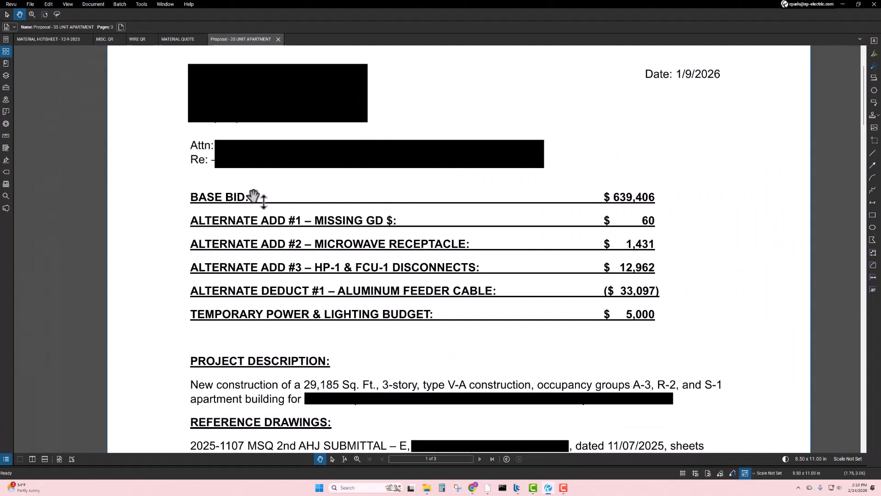
# Switch to the Accubid breakdown and check the base bid and copper feeders totals against the proposal's base bid price
pyautogui.moveTo(462, 5); pyautogui.dragTo(0, 6)
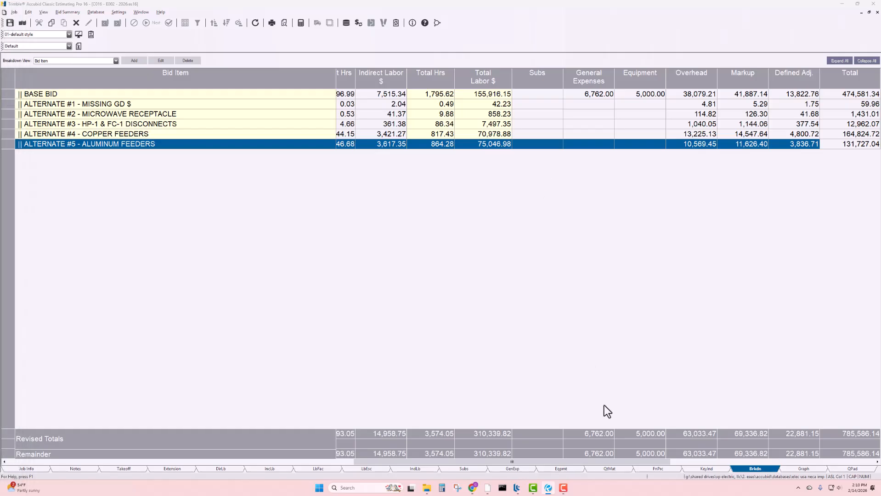
pyautogui.moveTo(657, 462); pyautogui.dragTo(776, 460)
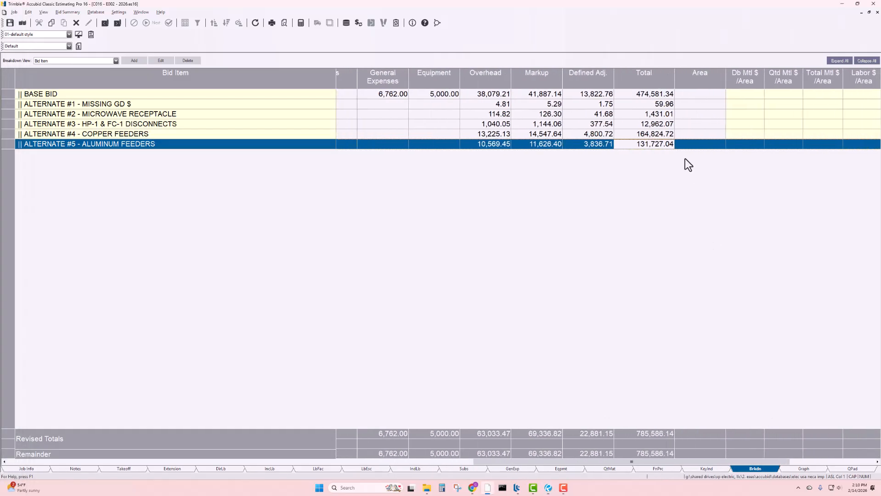
pyautogui.click(647, 94)
pyautogui.click(640, 133)
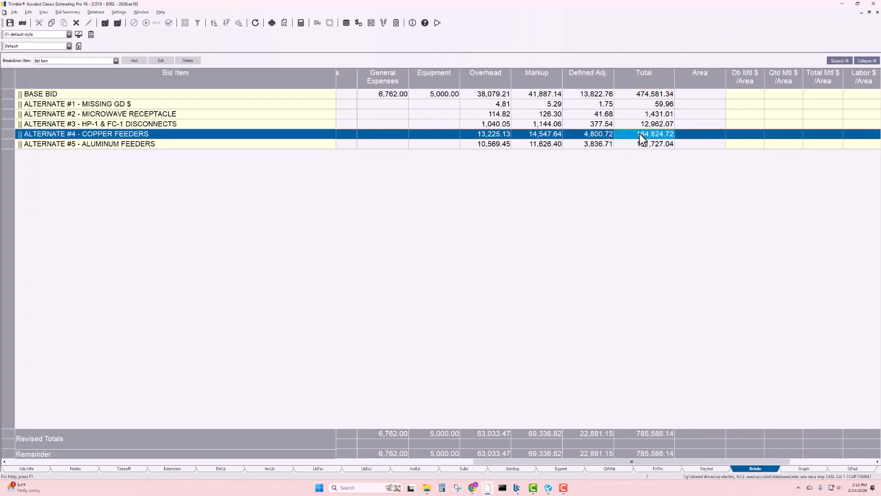
pyautogui.click(549, 488)
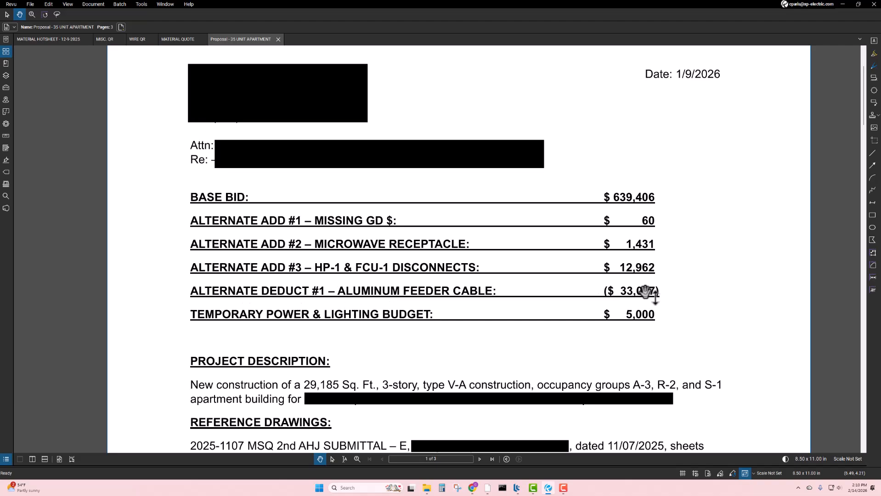
# Compare the breakdown's copper and aluminum feeder totals with the aluminum feeder cable deduct in the Revu proposal
pyautogui.moveTo(459, 1); pyautogui.dragTo(0, 138)
pyautogui.click(638, 136)
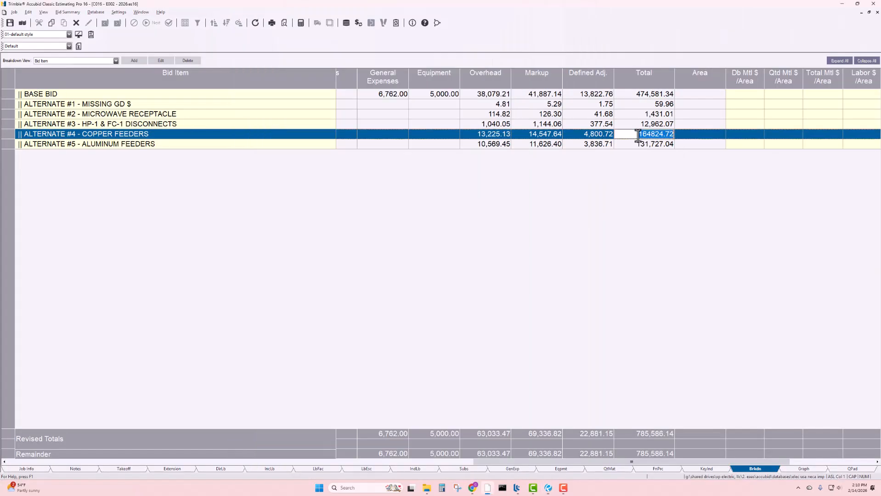
pyautogui.click(639, 145)
pyautogui.click(640, 135)
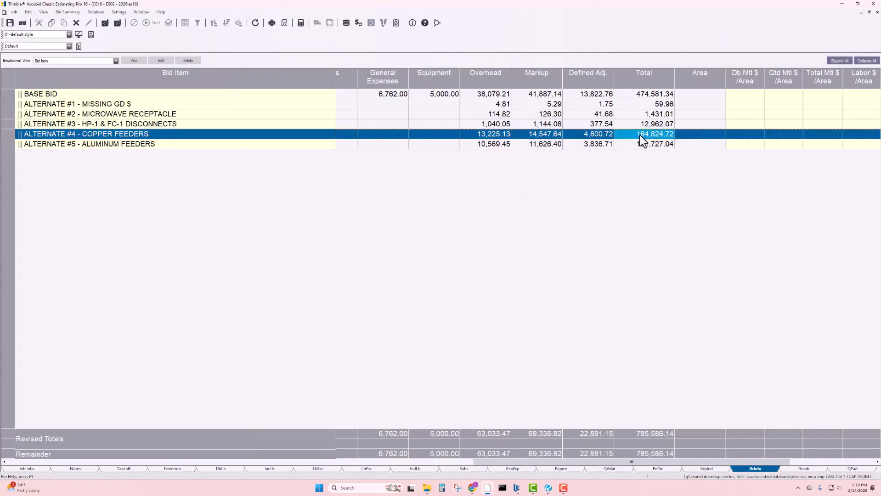
pyautogui.click(640, 135)
pyautogui.click(549, 488)
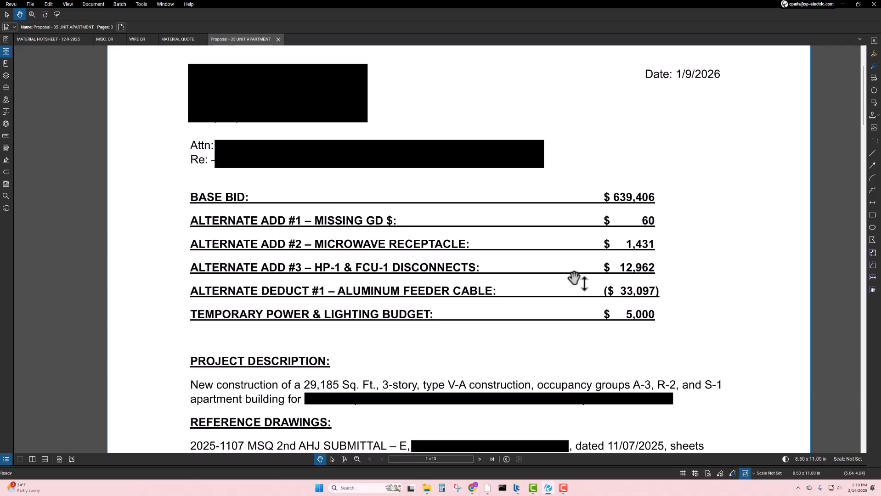
# Read the proposal's project description, reference drawings and scope of work through the grounding, temporary power and general items
pyautogui.scroll(-2, 574, 279)
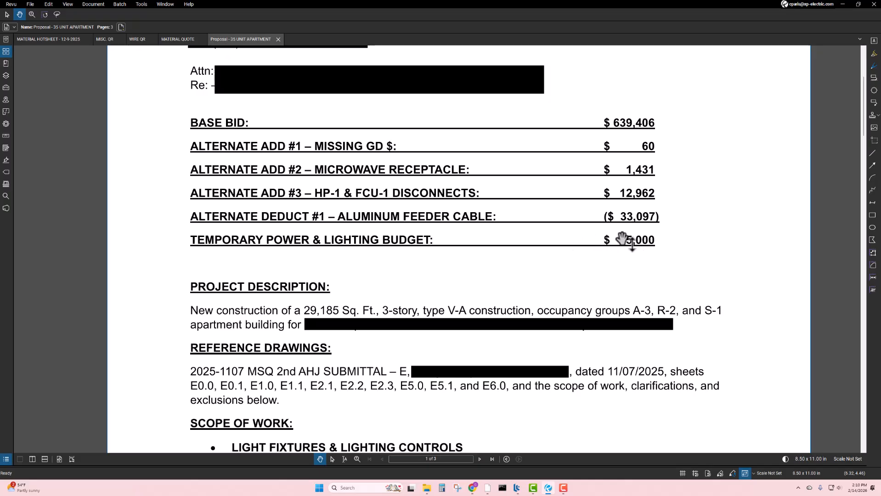
pyautogui.scroll(-5, 505, 224)
pyautogui.scroll(-4, 491, 221)
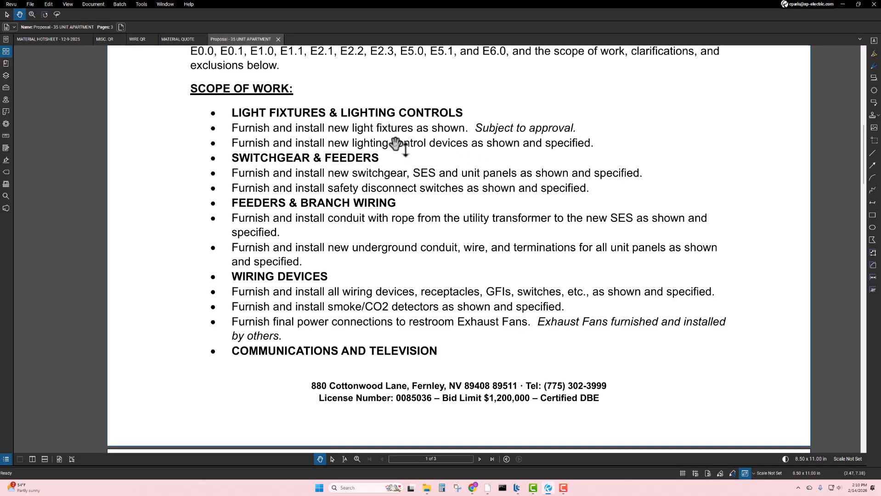
pyautogui.scroll(-1, 445, 138)
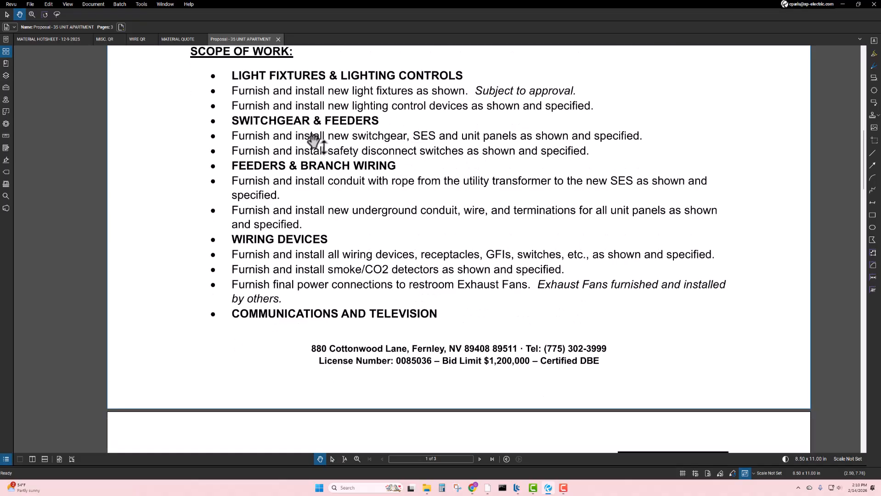
pyautogui.scroll(-1, 349, 154)
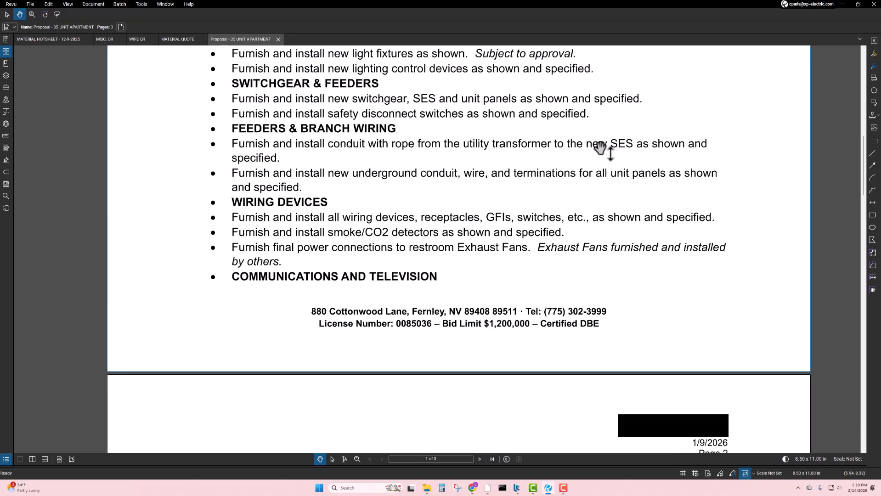
pyautogui.scroll(-2, 316, 187)
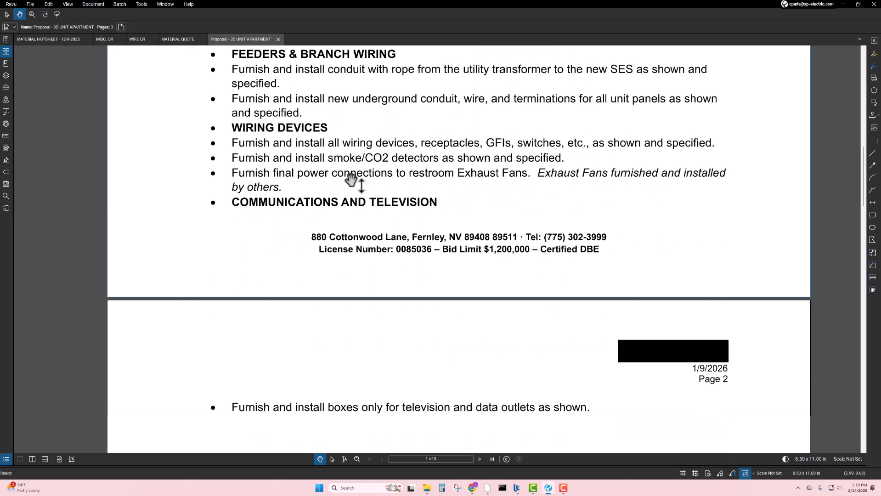
pyautogui.scroll(-3, 386, 171)
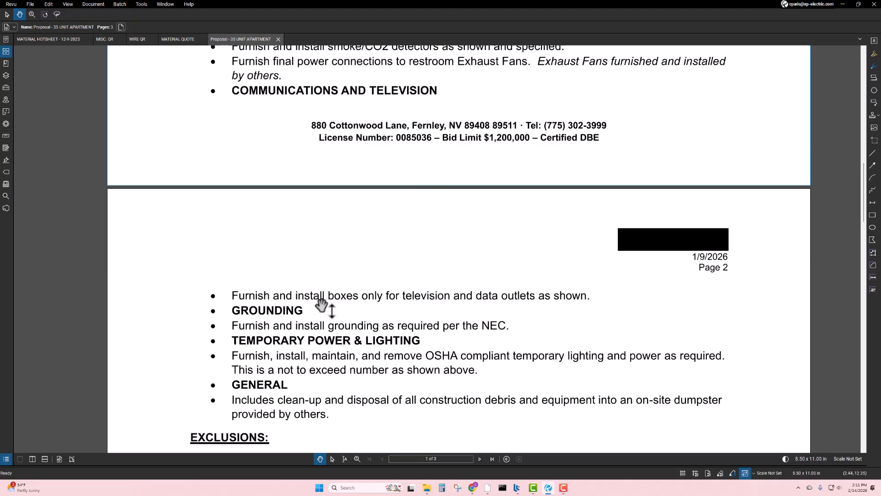
pyautogui.scroll(-4, 460, 296)
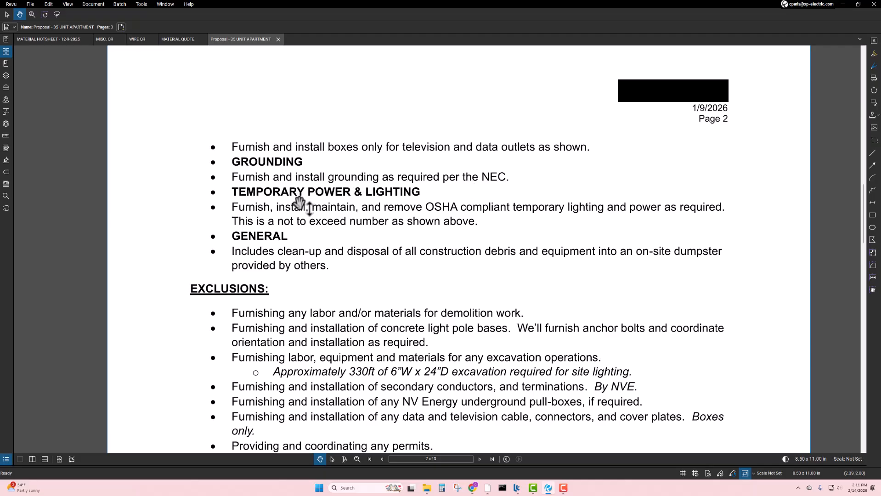
pyautogui.scroll(-2, 362, 212)
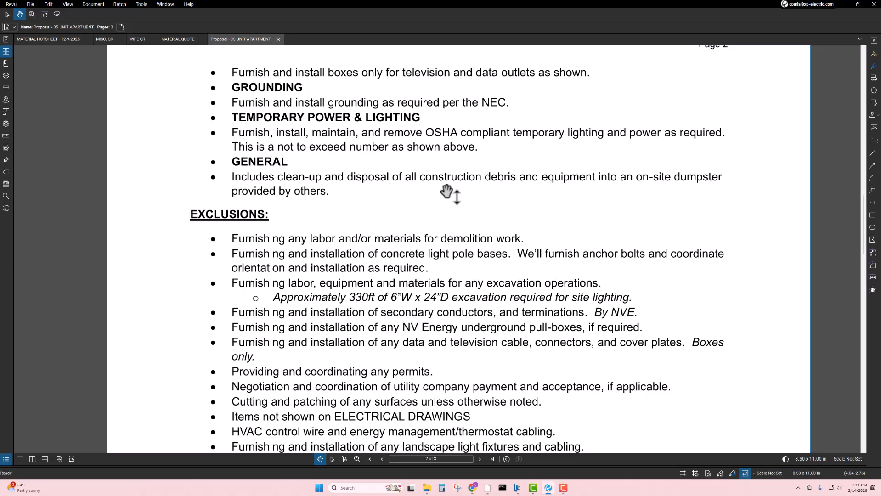
# Read the exclusions and scope clarifications on the proposal's second page
pyautogui.scroll(-3, 452, 186)
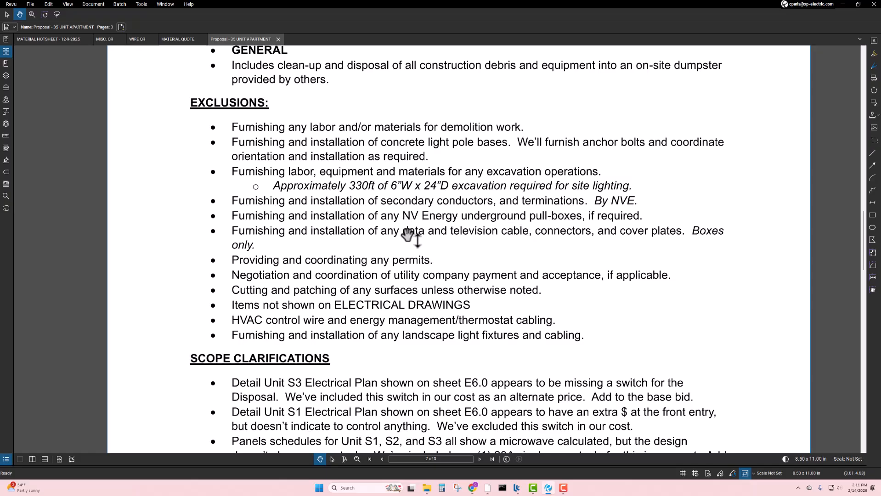
pyautogui.scroll(-3, 419, 220)
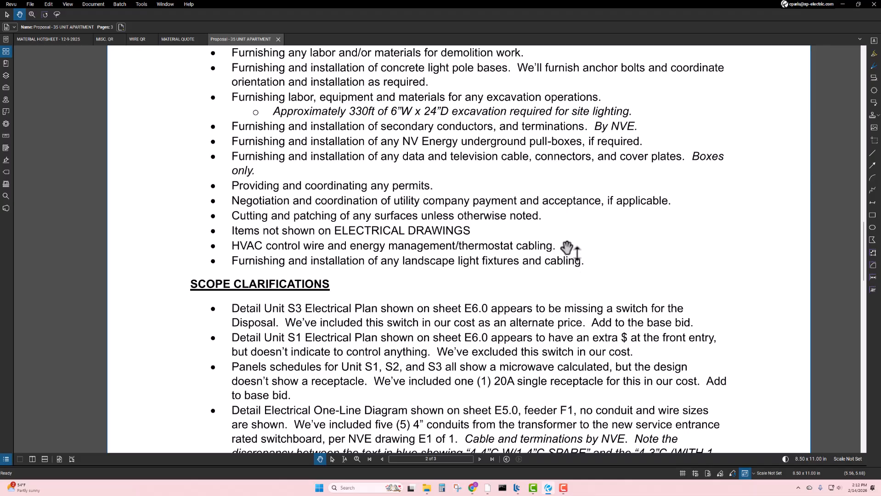
pyautogui.scroll(-5, 527, 201)
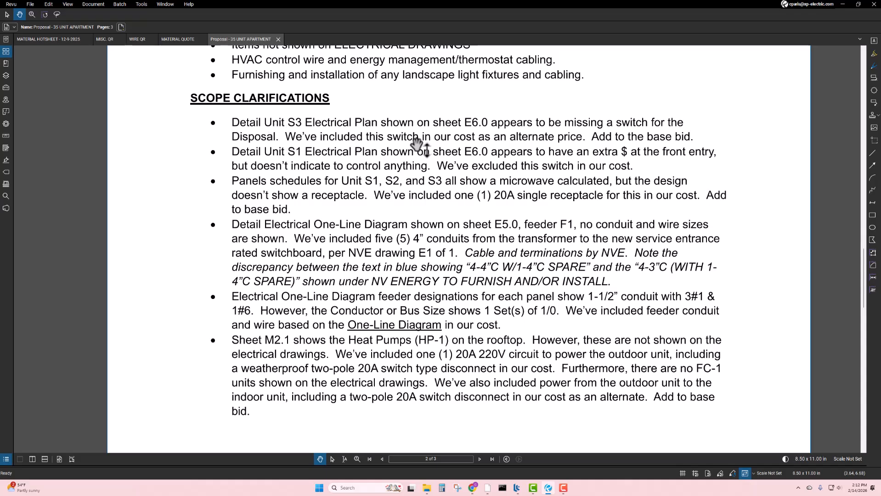
pyautogui.scroll(-1, 434, 155)
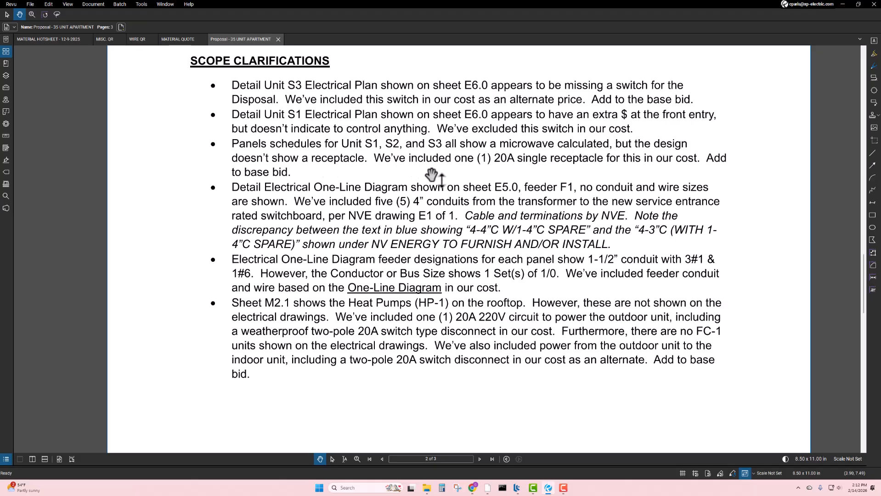
pyautogui.scroll(-3, 438, 172)
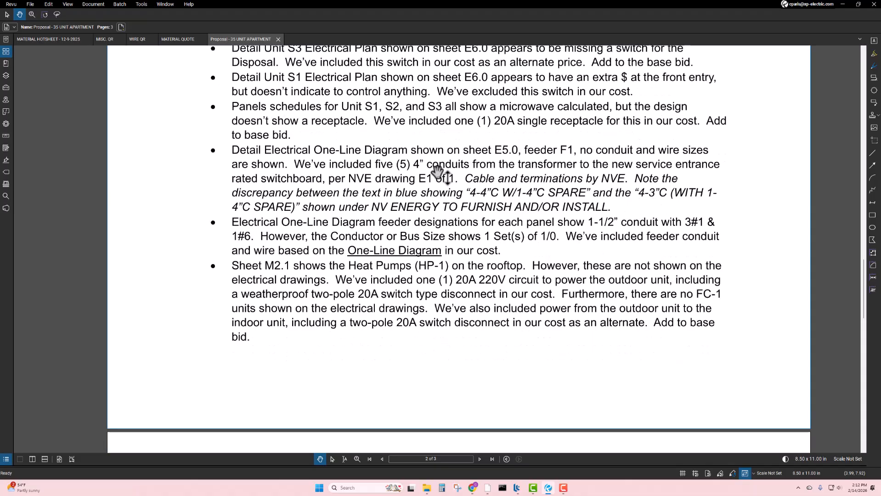
pyautogui.scroll(1, 349, 118)
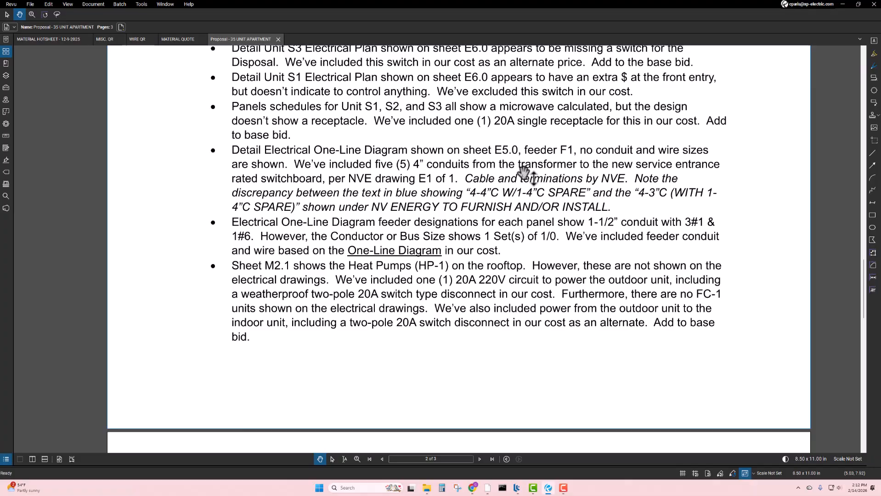
# Read the remaining clarifications, switchgear lead times, escalation adjustment and threshold trigger on page 3, and return to the proposal's first page
pyautogui.scroll(-3, 523, 174)
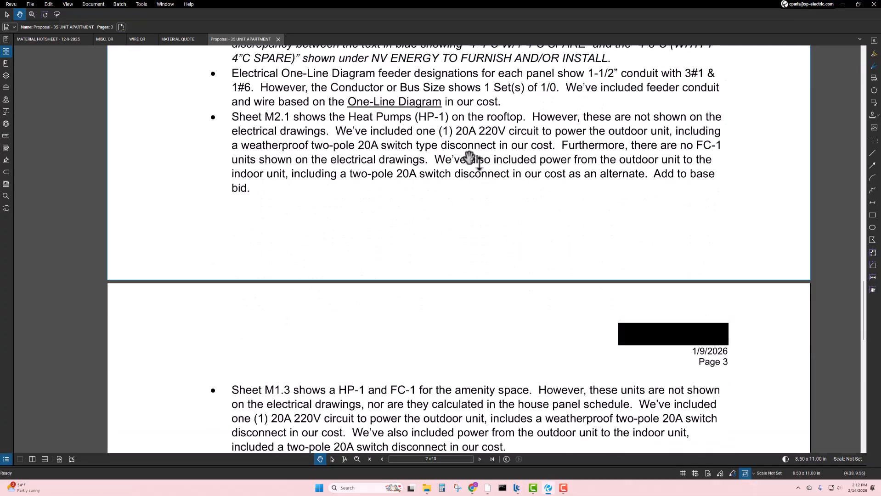
pyautogui.scroll(-5, 467, 157)
pyautogui.scroll(-4, 432, 118)
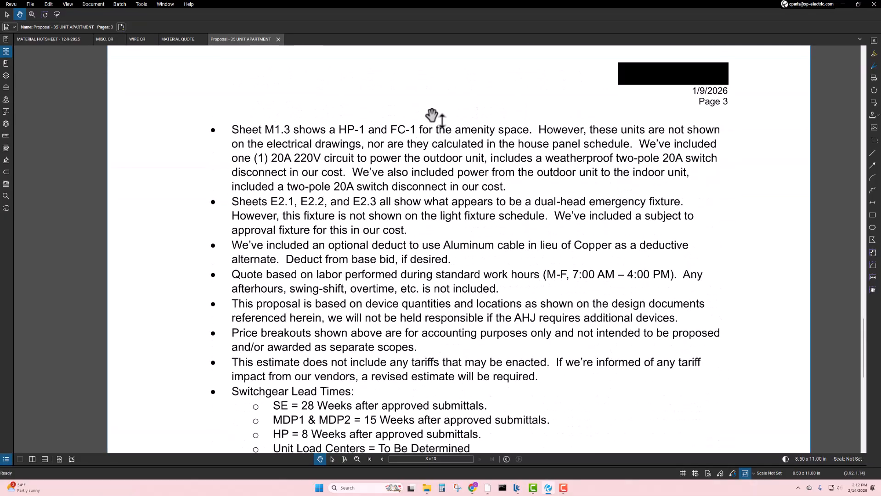
pyautogui.scroll(-3, 432, 115)
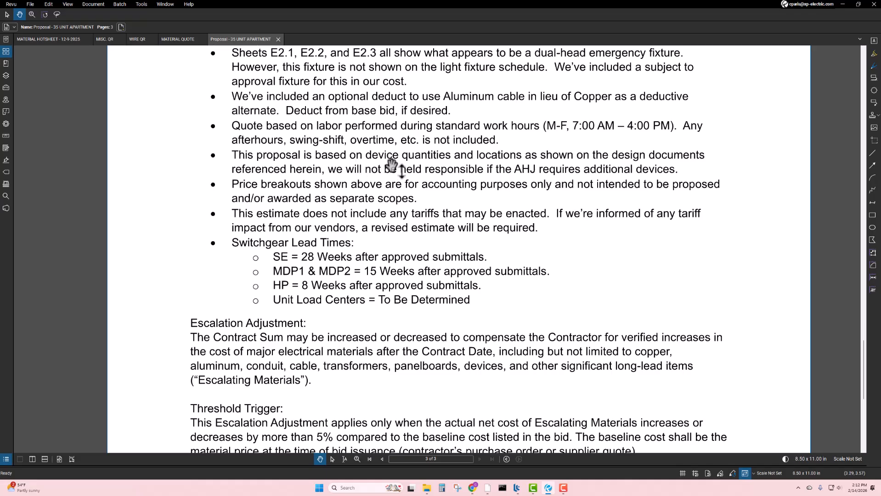
pyautogui.scroll(-2, 394, 165)
pyautogui.scroll(-2, 394, 166)
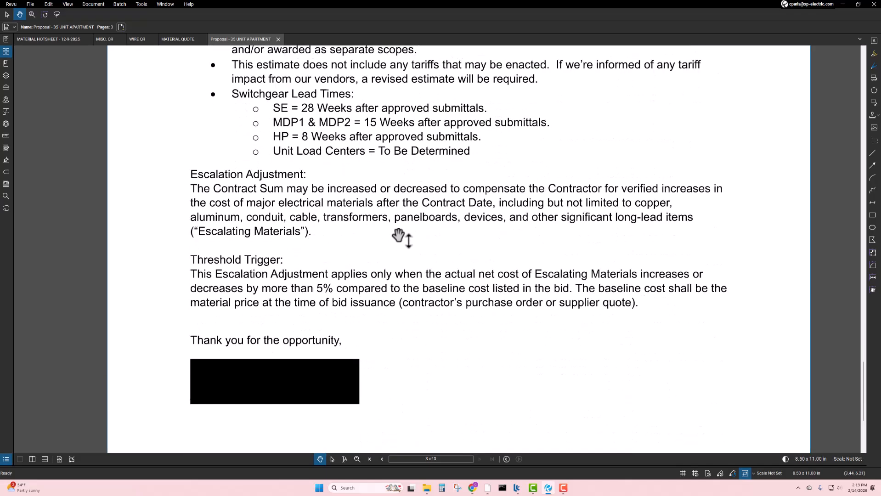
pyautogui.scroll(-6, 399, 232)
pyautogui.scroll(11, 433, 232)
pyautogui.scroll(20, 447, 239)
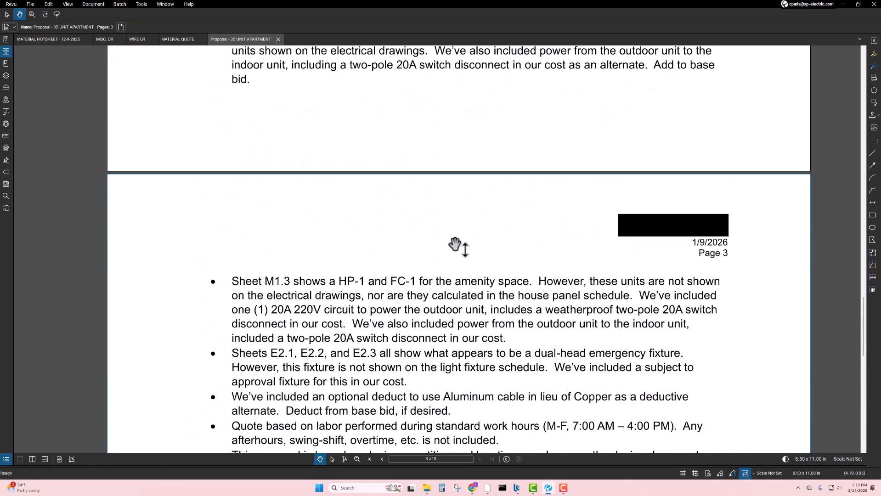
pyautogui.scroll(17, 455, 245)
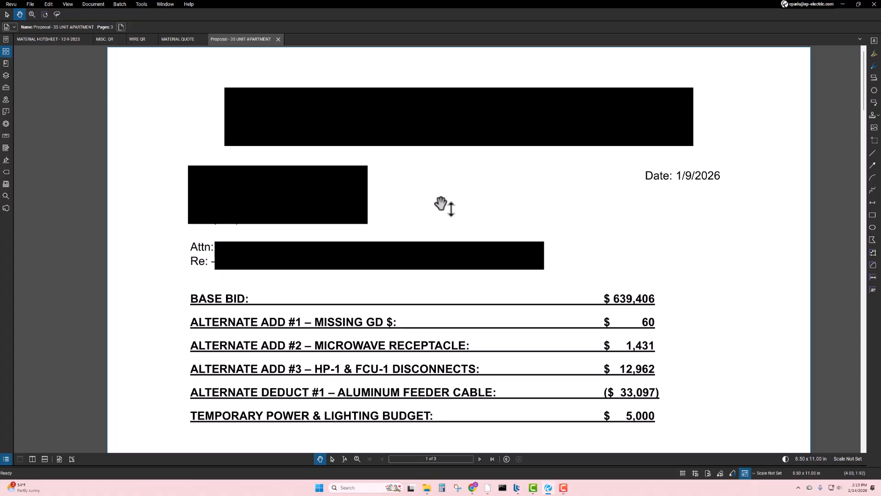
# Close Revu and return to the bid item breakdown in Accubid
pyautogui.click(875, 4)
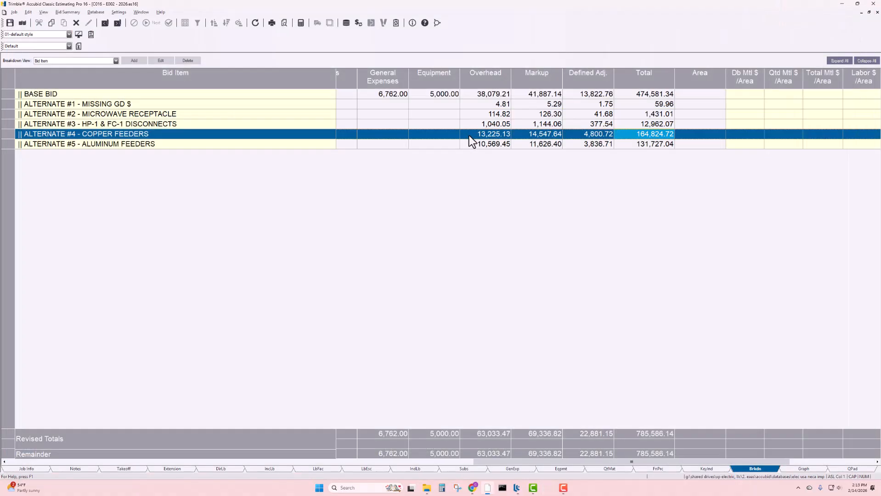
pyautogui.click(14, 12)
pyautogui.click(14, 12)
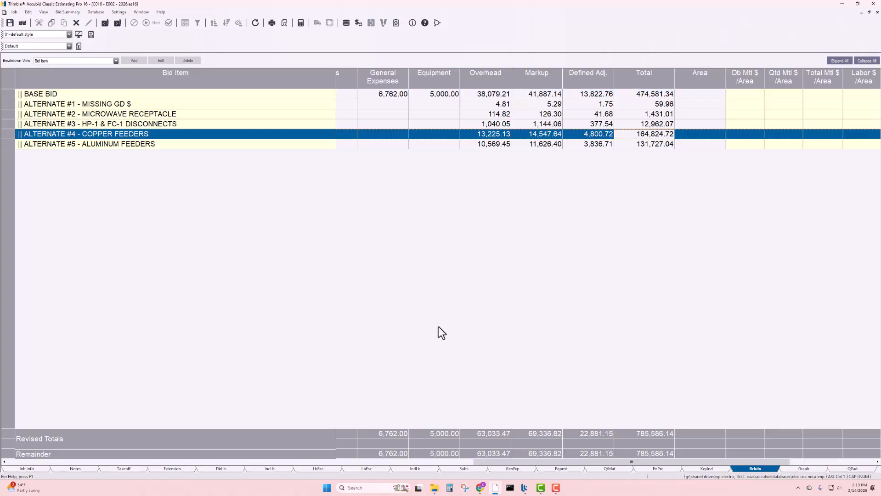